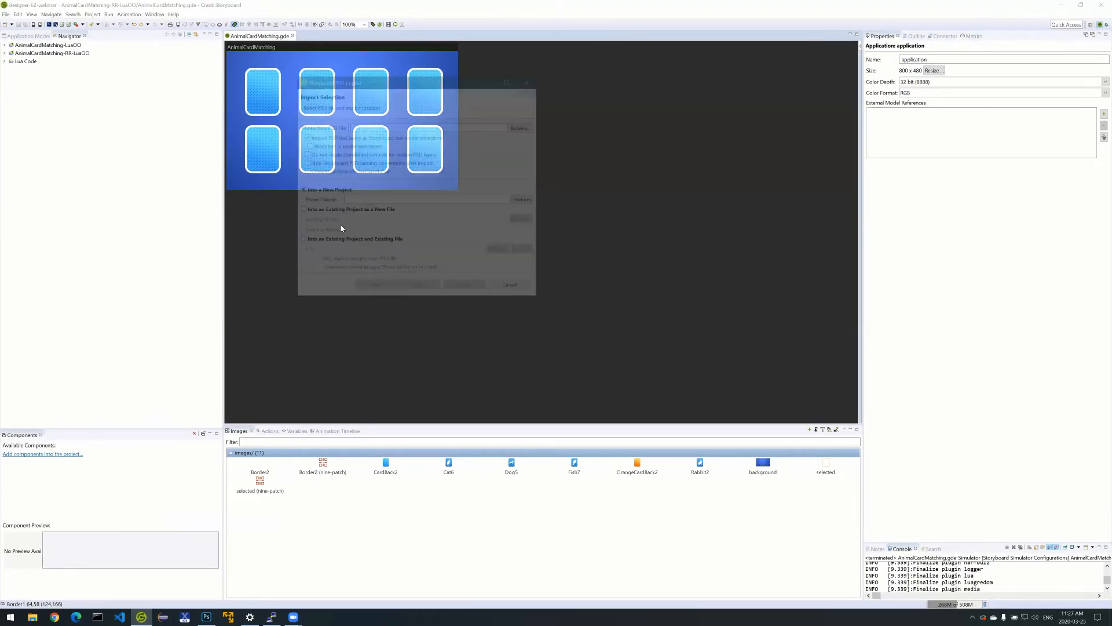
Import AnimalCardMatching.psd from the Desktop into a new project, keeping text layers as text render extensions.
{"action": "left_click", "coordinate": [524, 127]}
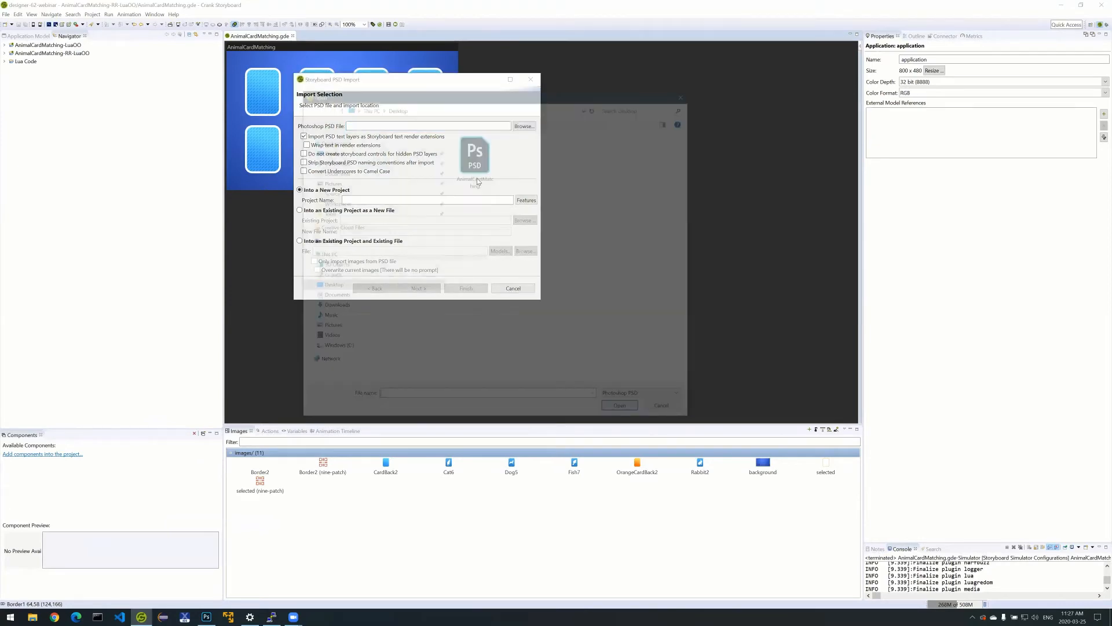
{"action": "left_click", "coordinate": [475, 163]}
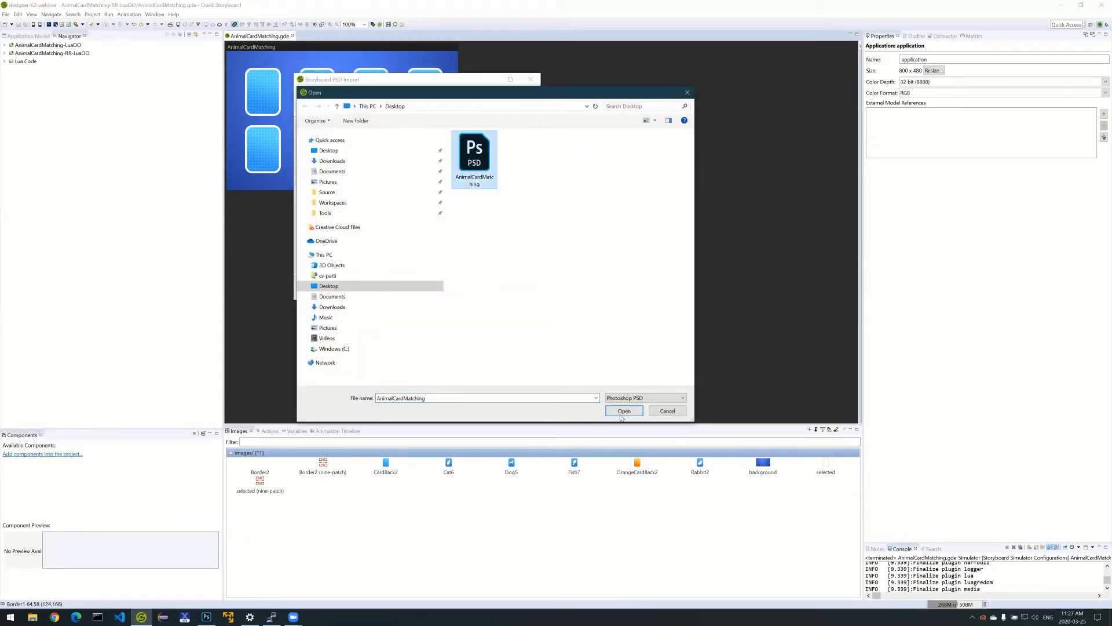
{"action": "left_click", "coordinate": [207, 616]}
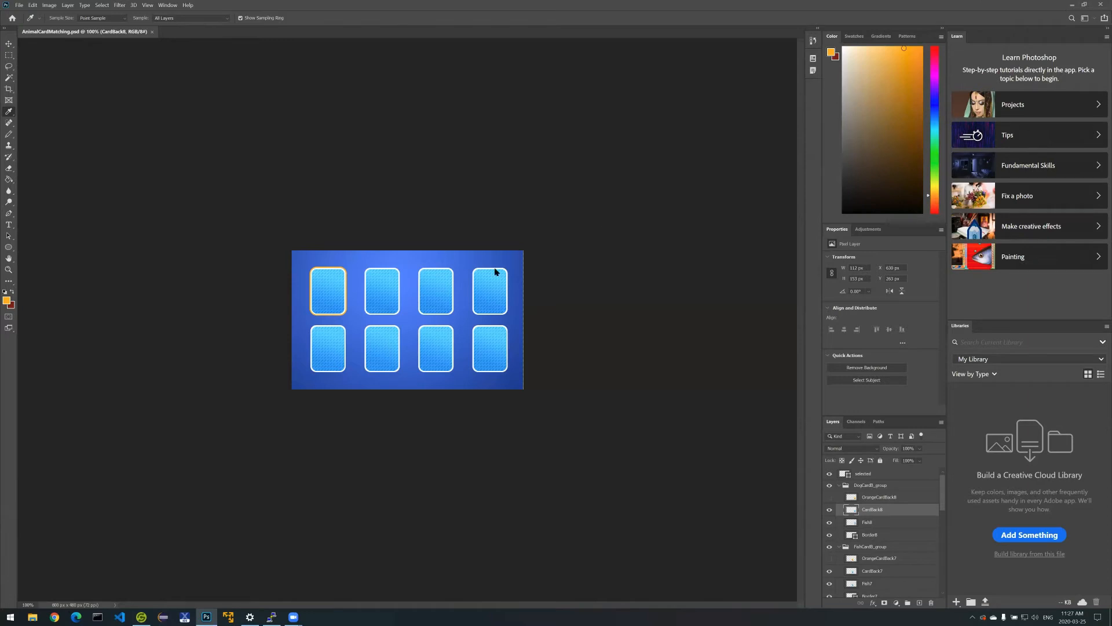
{"action": "left_click", "coordinate": [1072, 4]}
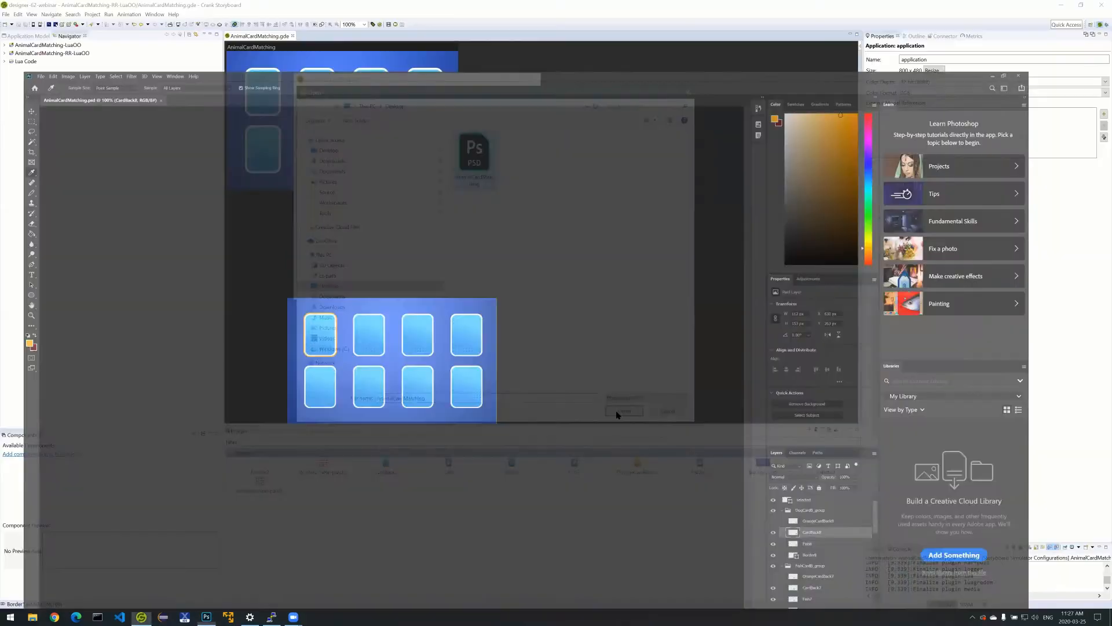
{"action": "left_click", "coordinate": [620, 407]}
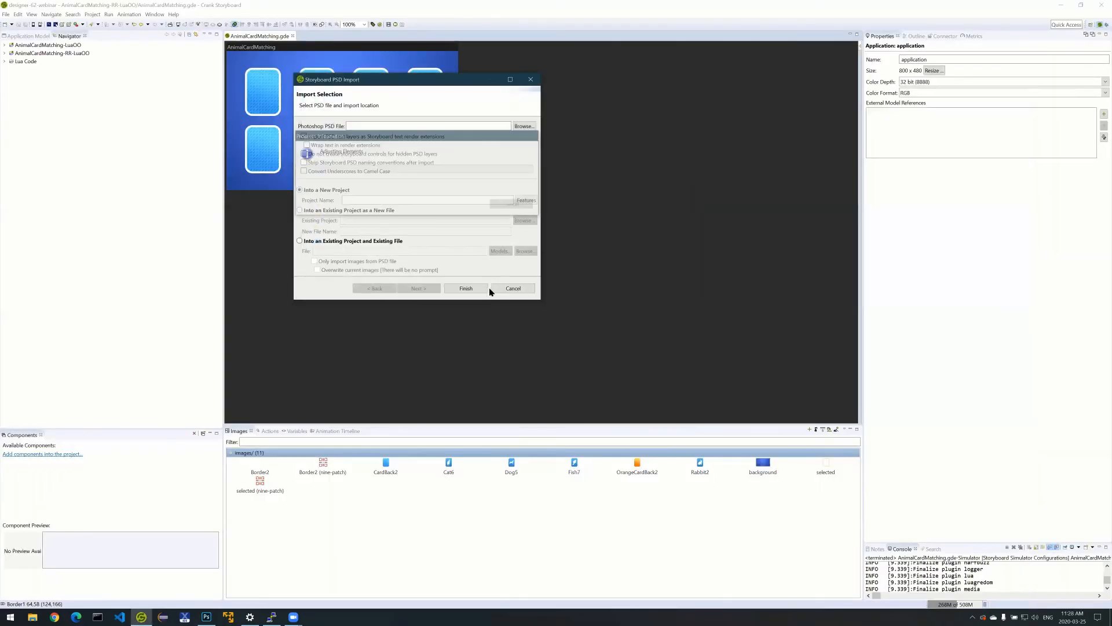
{"action": "left_click", "coordinate": [466, 288]}
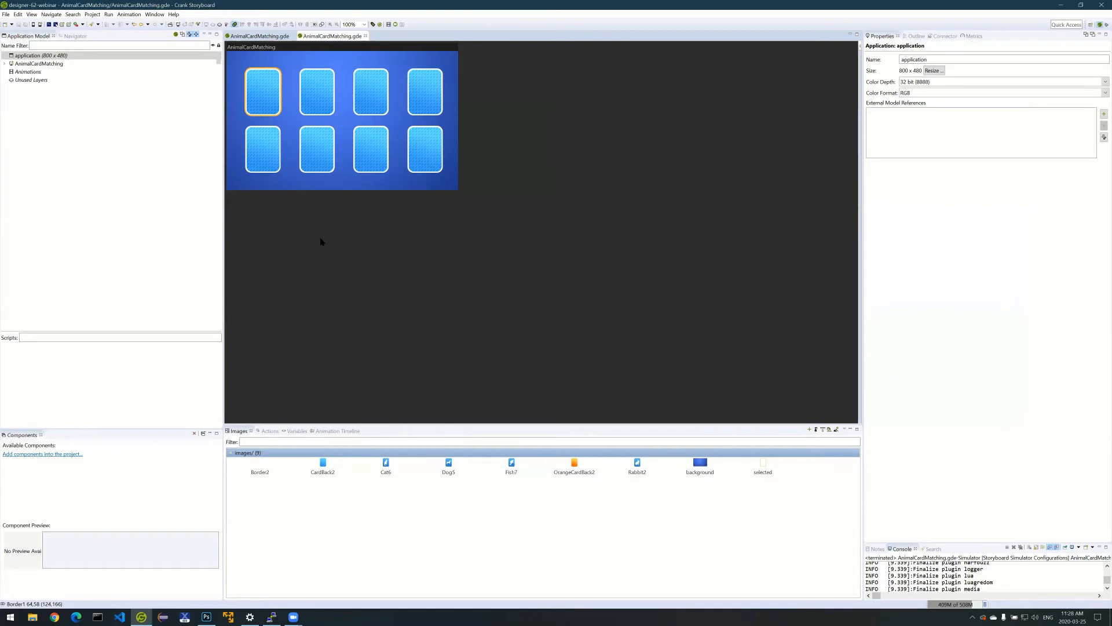
Start recording an animation and set the "selected" control's Y to -118 and its height to 344.
{"action": "left_click", "coordinate": [398, 26]}
{"action": "left_click", "coordinate": [273, 96]}
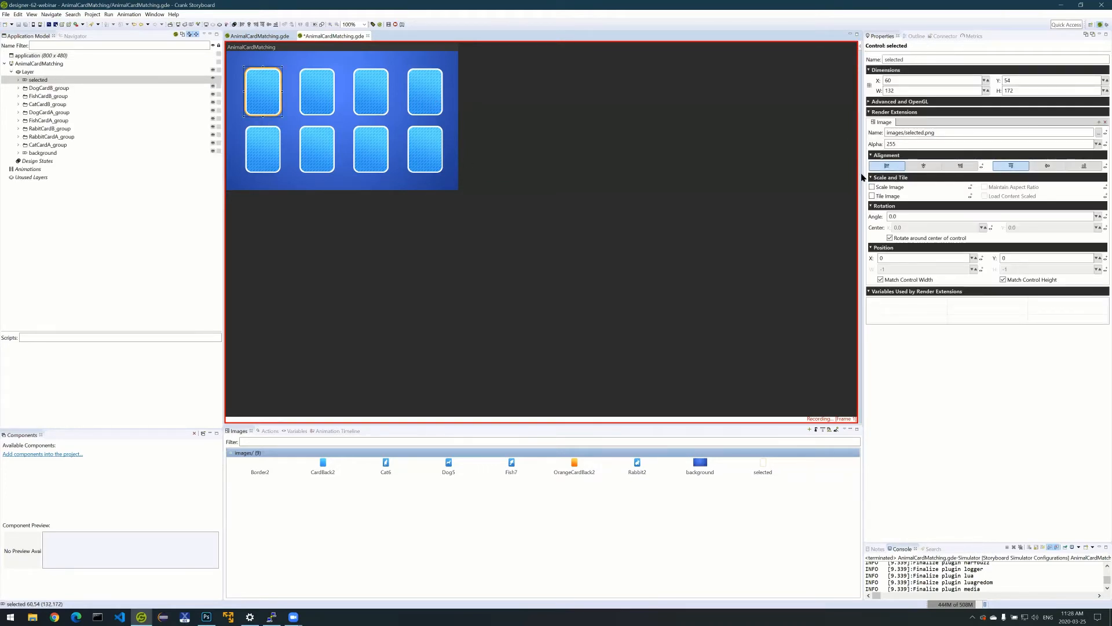
{"action": "left_click_drag", "start_coordinate": [772, 174], "coordinate": [742, 176]}
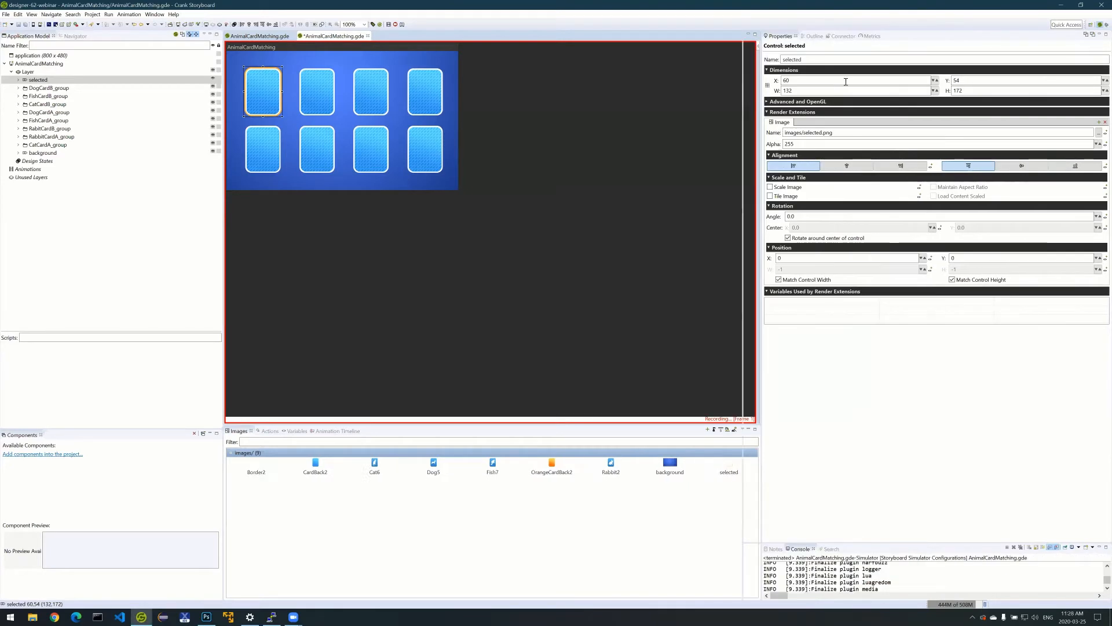
{"action": "left_click", "coordinate": [976, 82]}
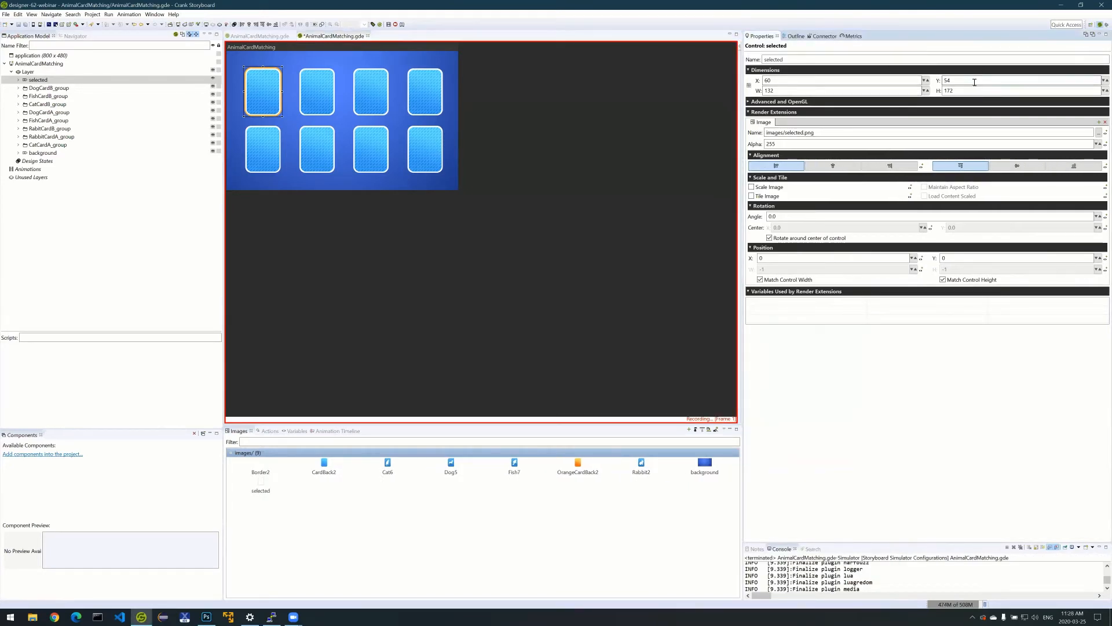
{"action": "type", "text": "- 172"}
{"action": "key", "text": "Return"}
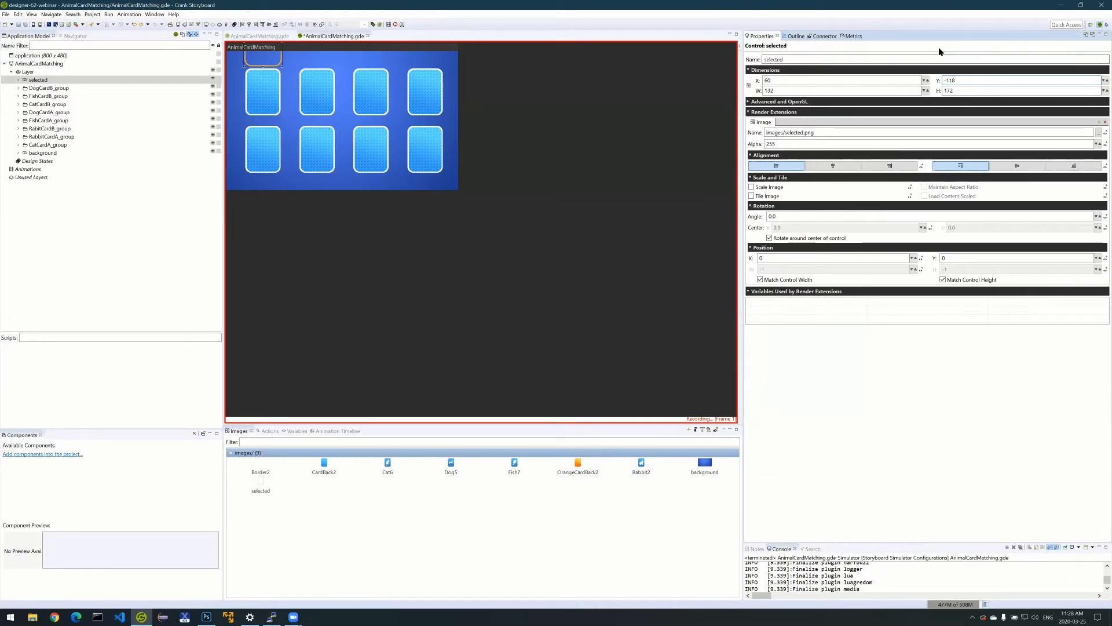
{"action": "left_click", "coordinate": [966, 91]}
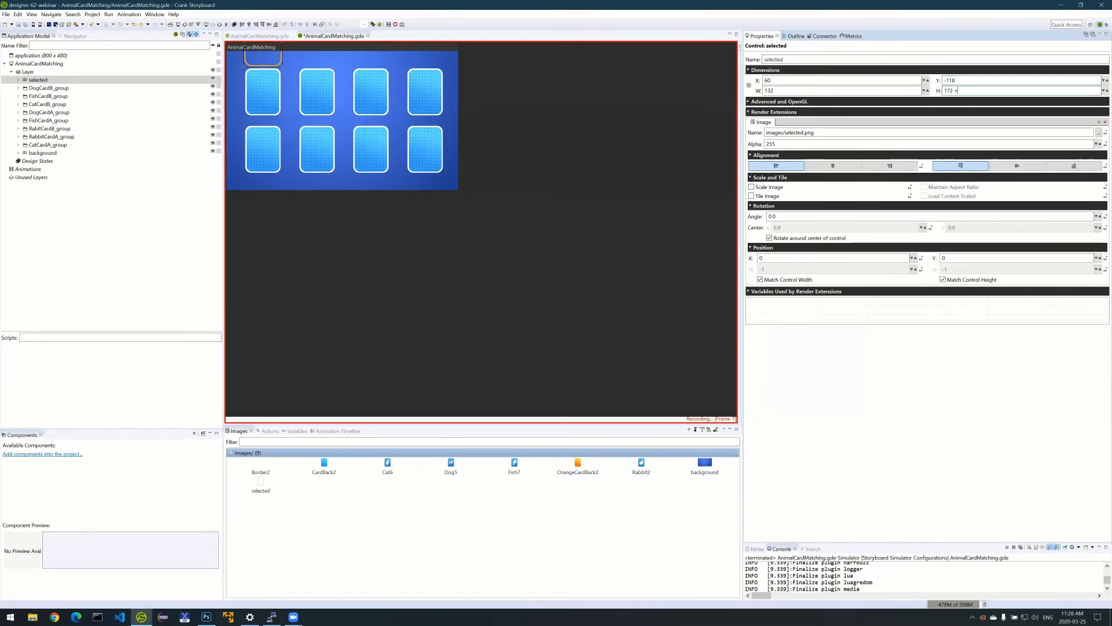
{"action": "type", "text": "+172"}
{"action": "key", "text": "Return"}
Record Border1 in CatCardA_group moving to Y -108 with its height doubled.
{"action": "left_click", "coordinate": [26, 147]}
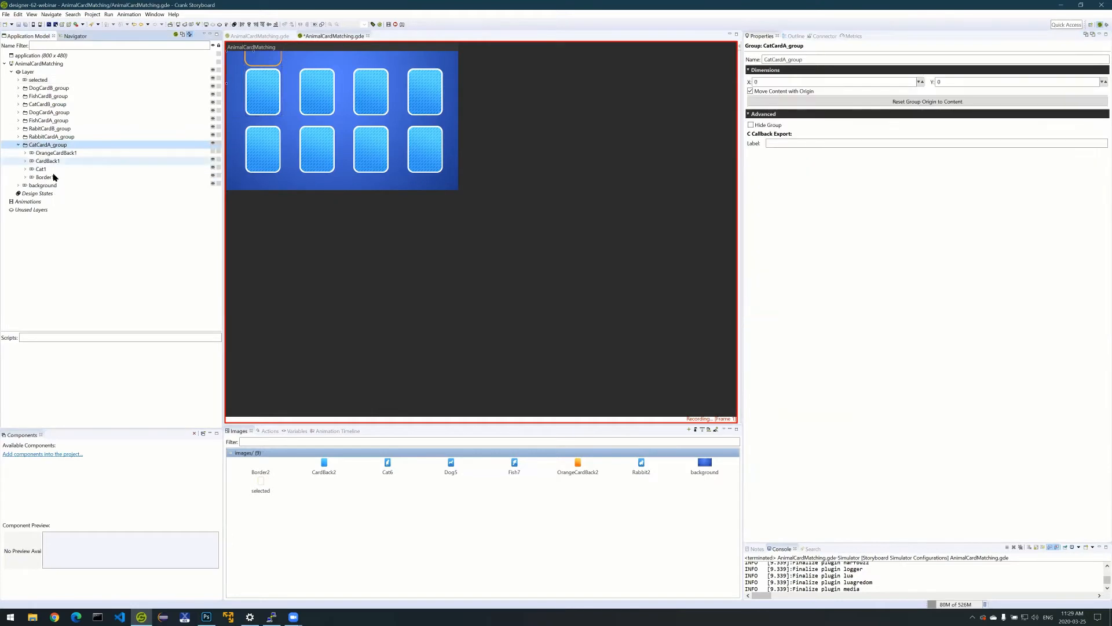
{"action": "left_click", "coordinate": [978, 82]}
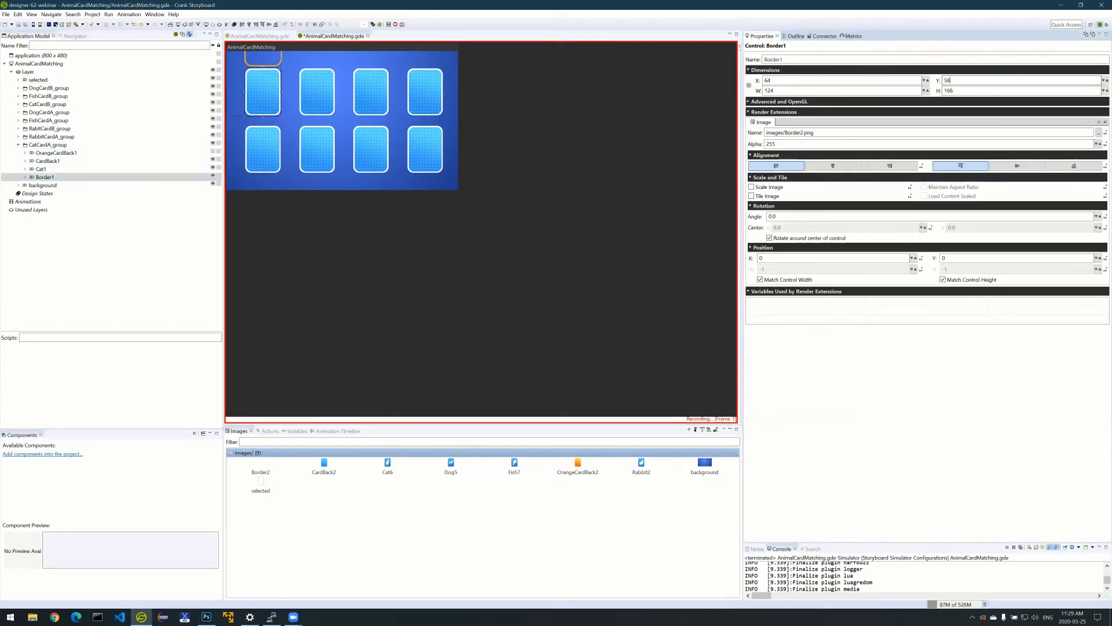
{"action": "type", "text": "- 166"}
{"action": "key", "text": "Tab"}
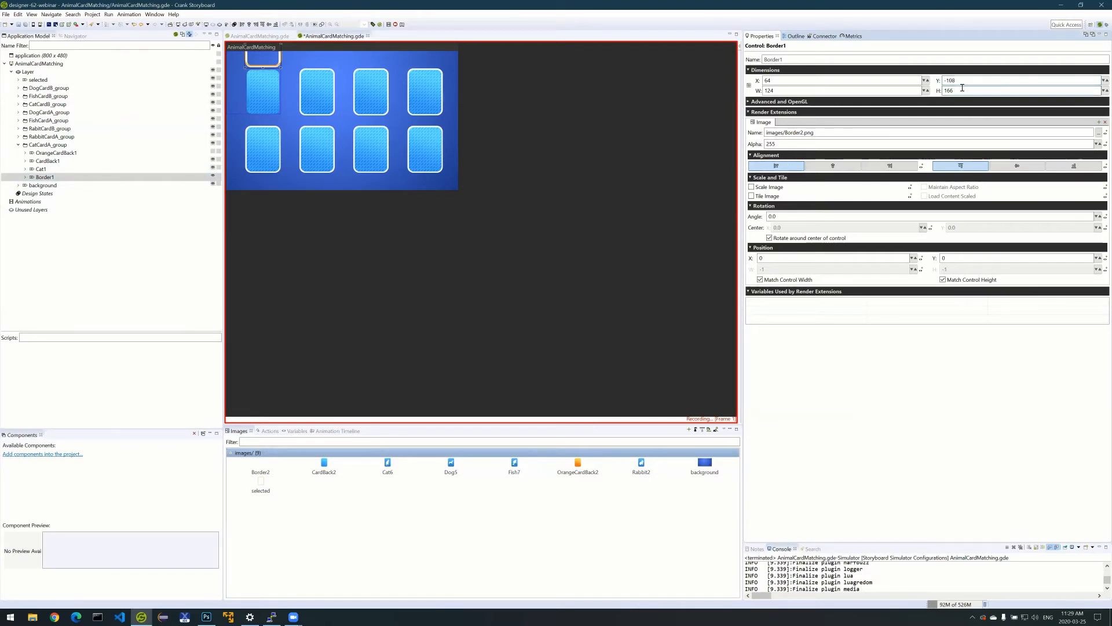
{"action": "type", "text": "* 2"}
{"action": "key", "text": "Return"}
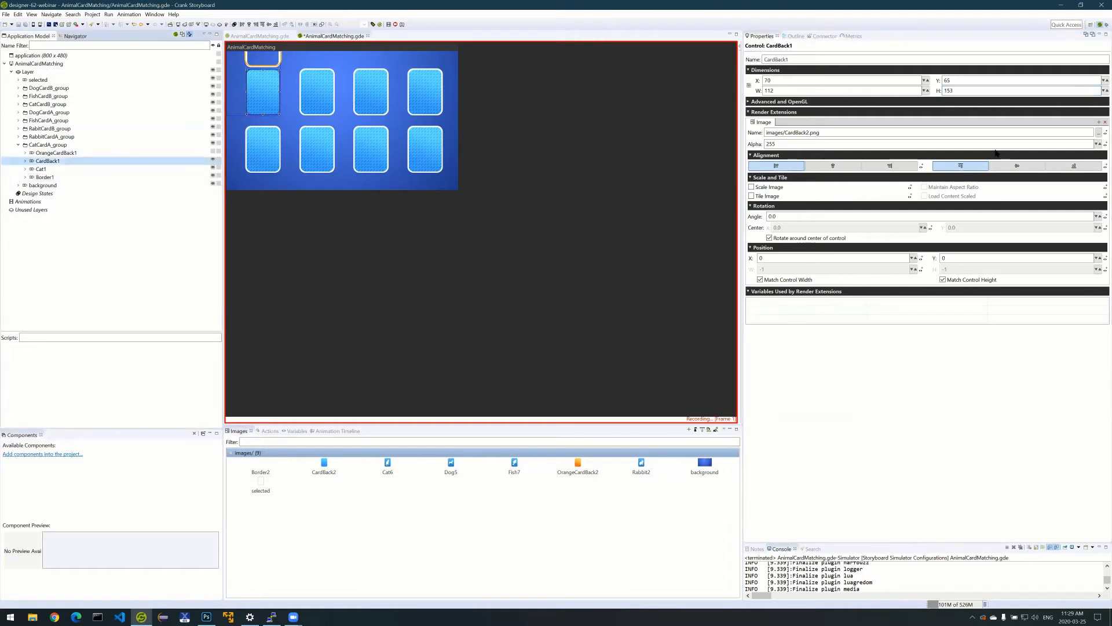
Record CardBack1 moving to Y -88, stop the animation recording and accept the new animation.
{"action": "left_click", "coordinate": [952, 81]}
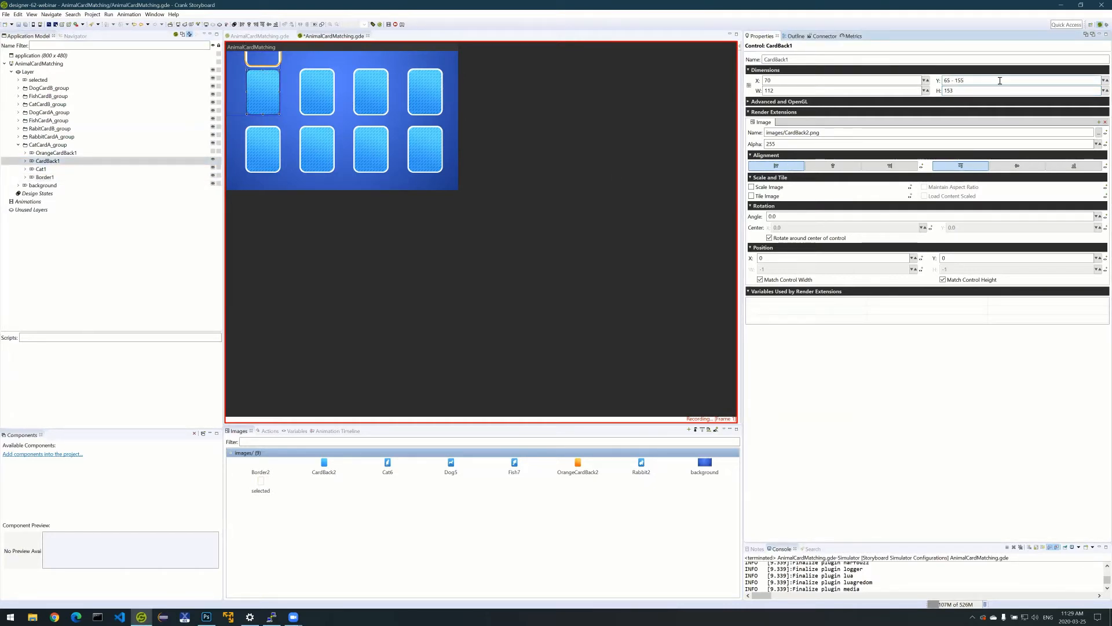
{"action": "key", "text": "Return"}
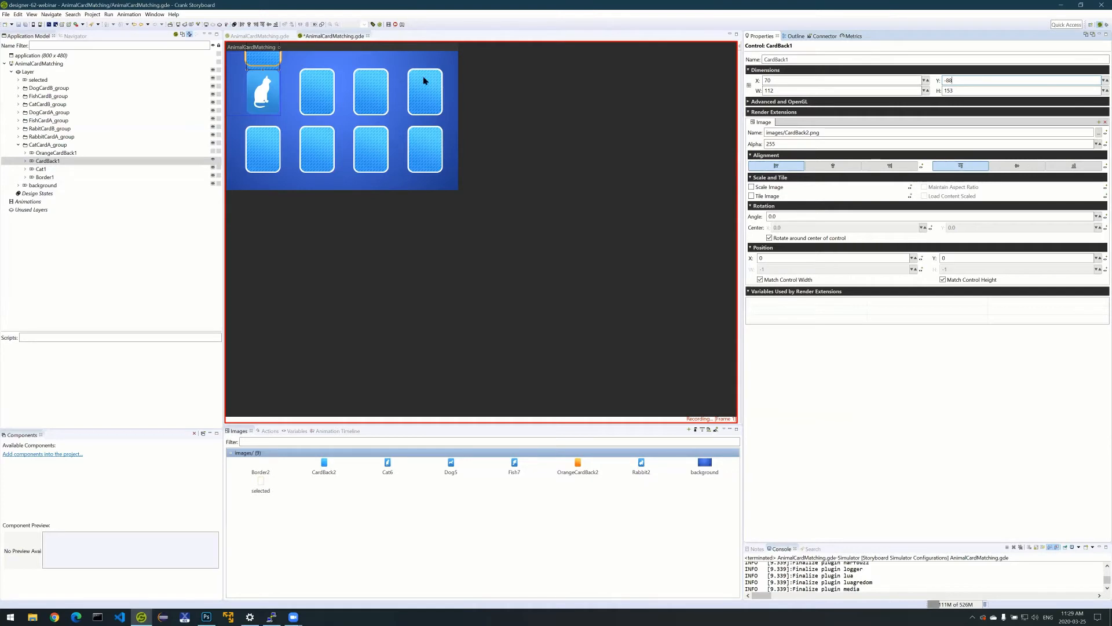
{"action": "left_click", "coordinate": [395, 24]}
{"action": "key", "text": "Return"}
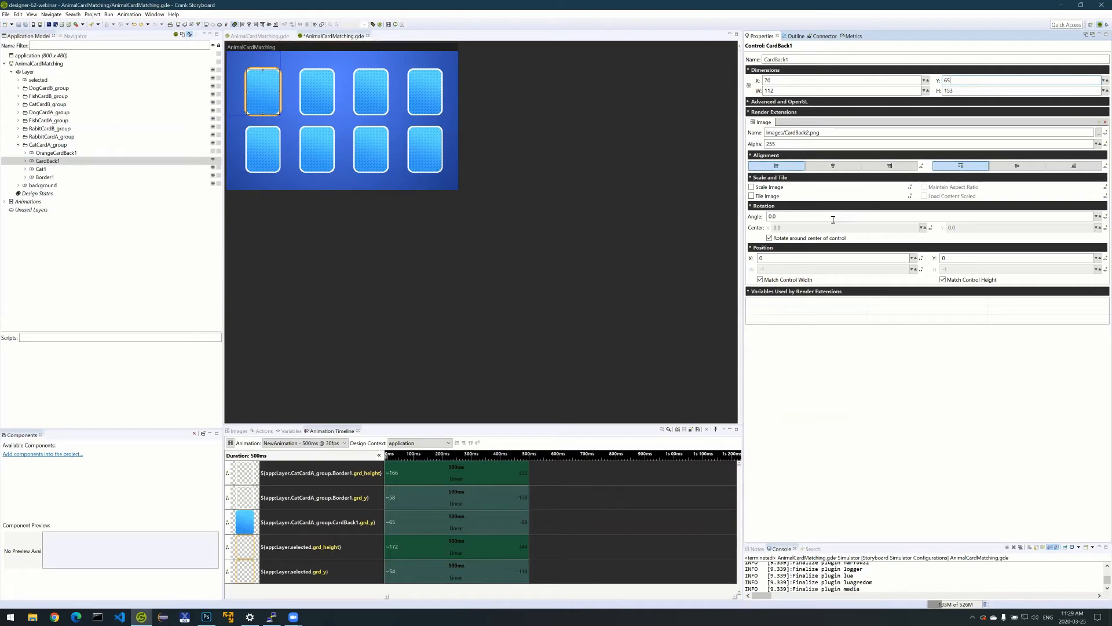
Enable Scale Image for the "selected" control and for Border1 in CatCardA_group.
{"action": "left_click", "coordinate": [38, 79]}
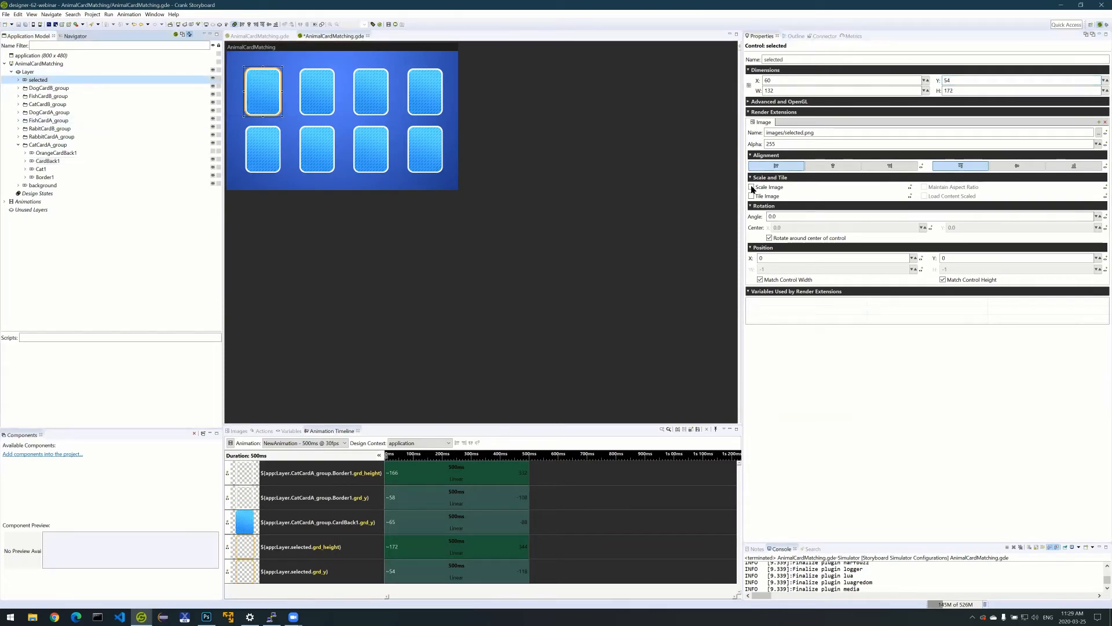
{"action": "left_click", "coordinate": [752, 187]}
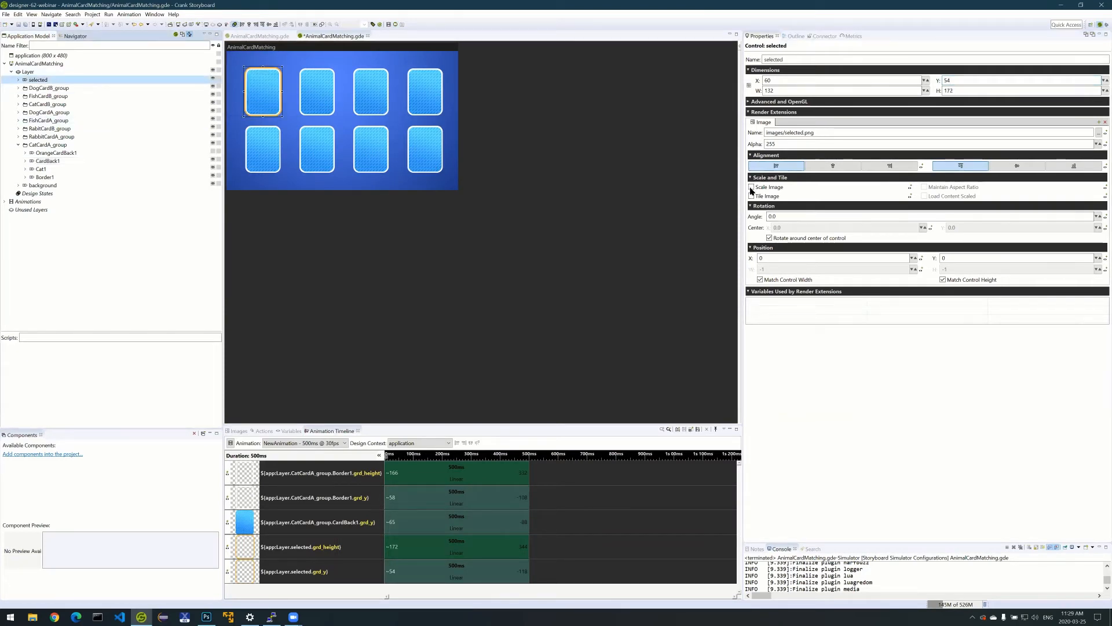
{"action": "left_click", "coordinate": [739, 225]}
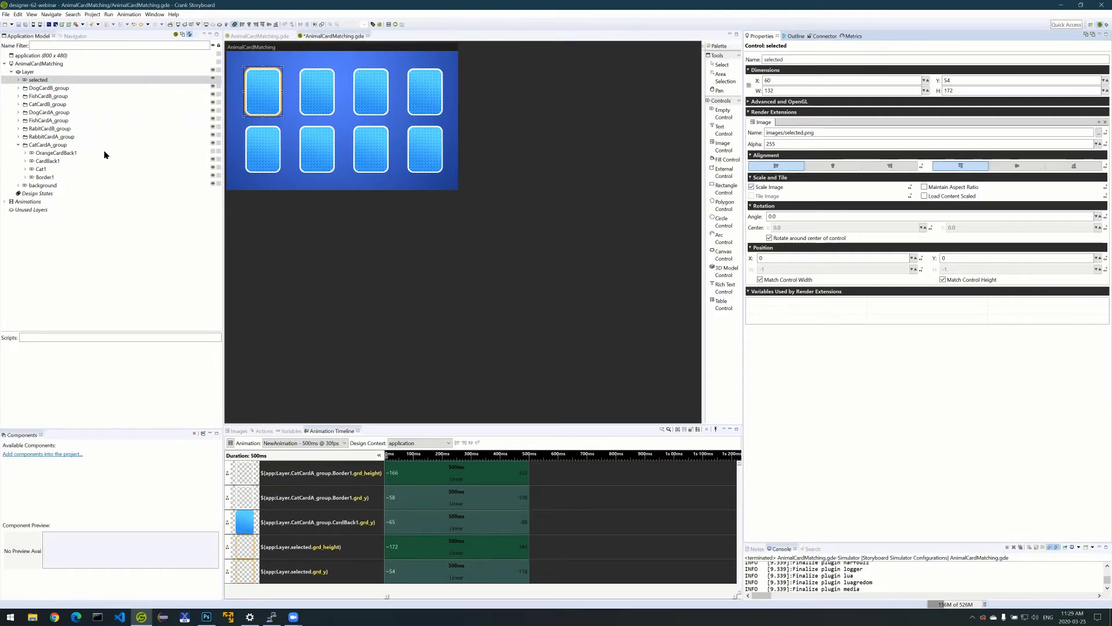
{"action": "left_click", "coordinate": [45, 177]}
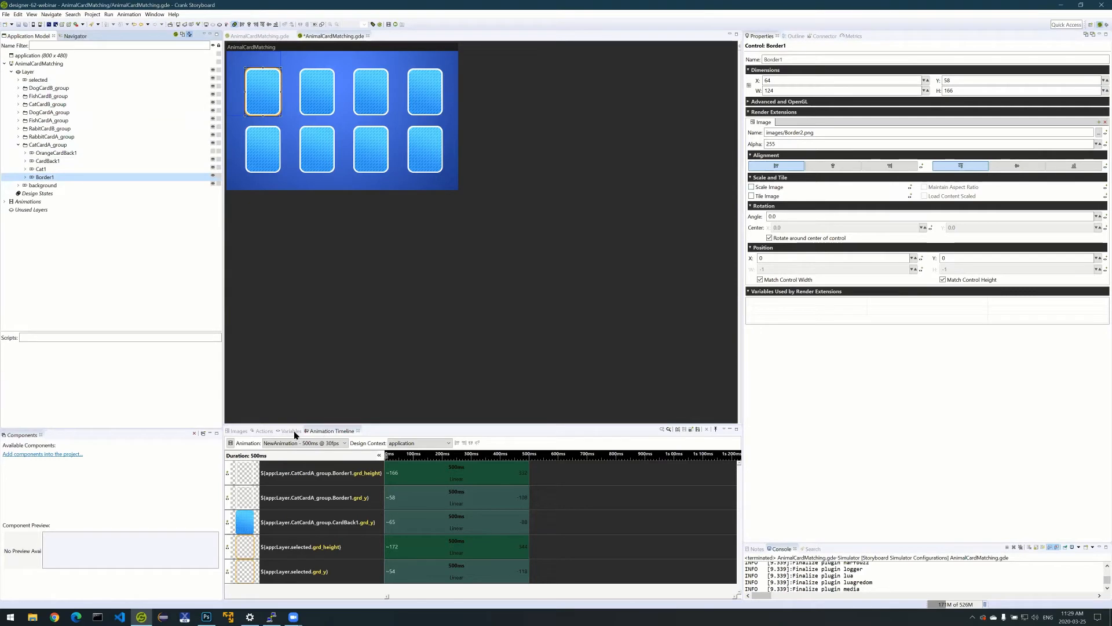
{"action": "left_click", "coordinate": [751, 188]}
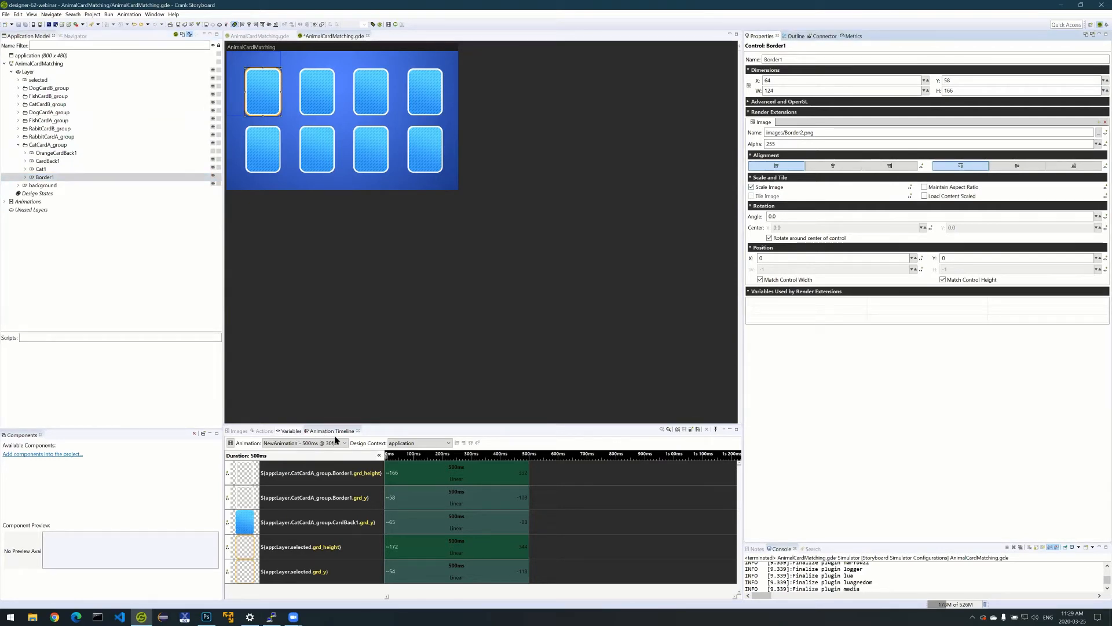
Add an action to Border1 that plays NewAnimation on the Press event.
{"action": "left_click", "coordinate": [264, 431]}
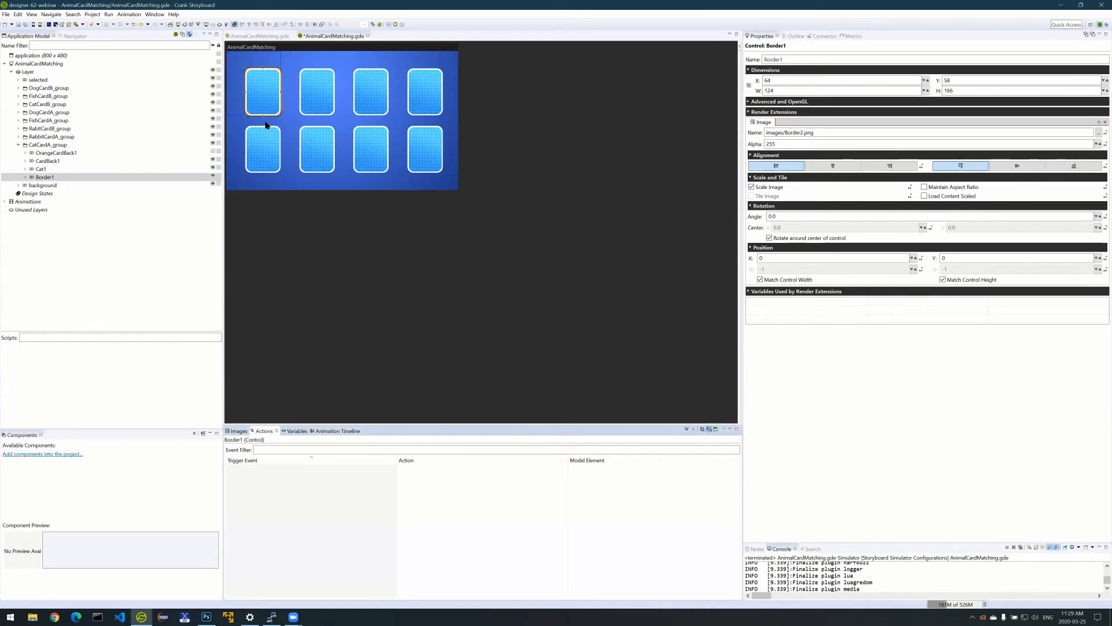
{"action": "key", "text": "ctrl+shift+a"}
{"action": "left_click", "coordinate": [244, 142]}
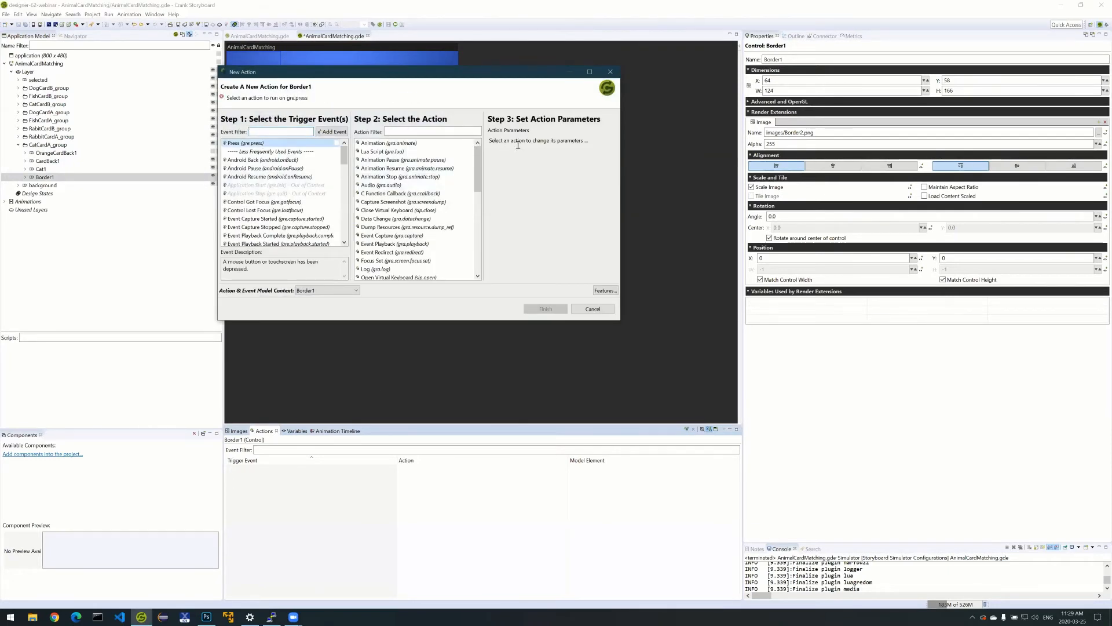
{"action": "left_click", "coordinate": [388, 142]}
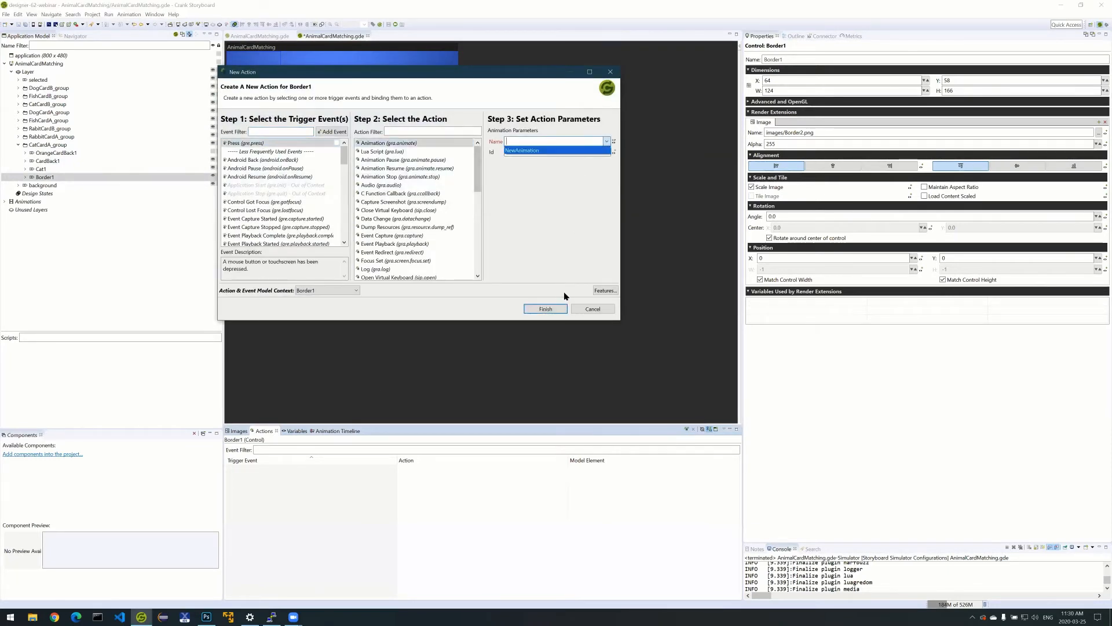
{"action": "key", "text": "Return"}
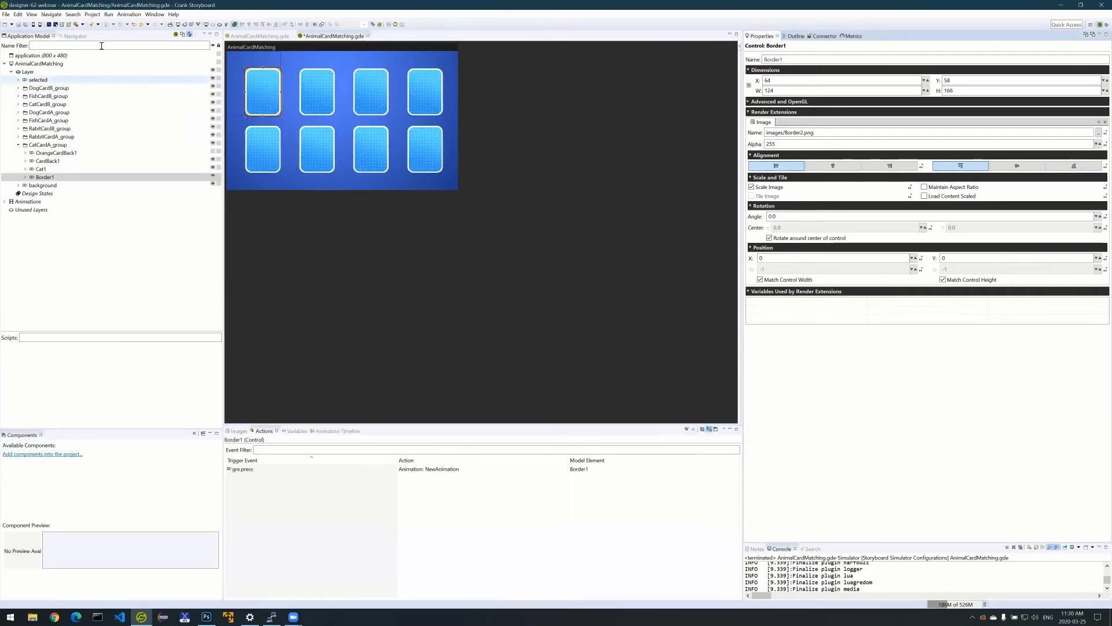
Save the design, run it in the simulator and test pressing the first two cards of the upper row.
{"action": "key", "text": "ctrl+F11"}
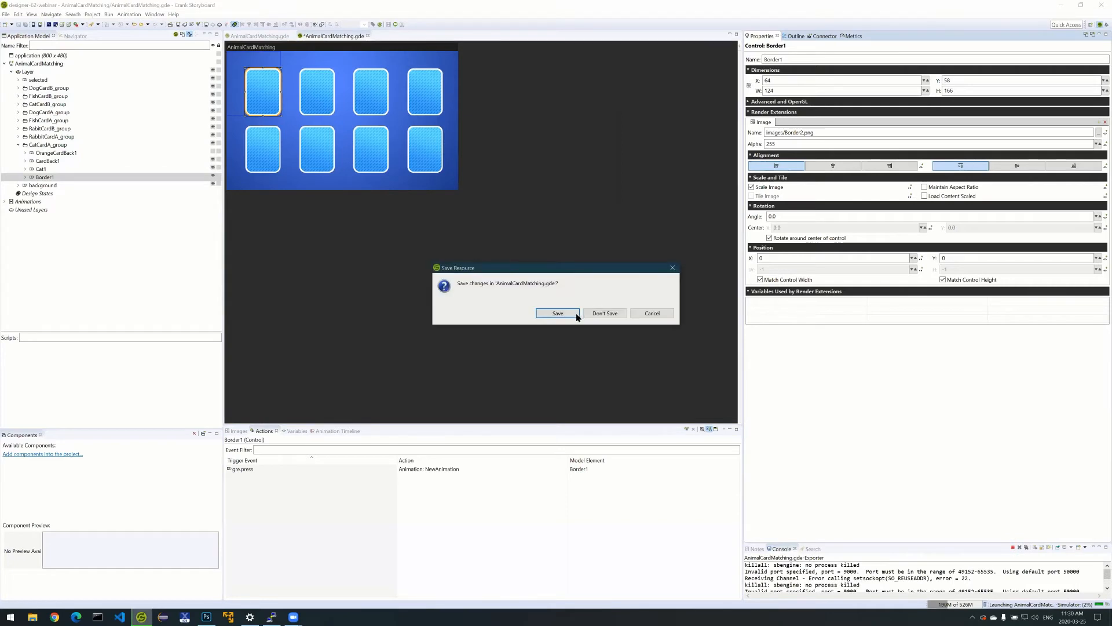
{"action": "left_click", "coordinate": [577, 316]}
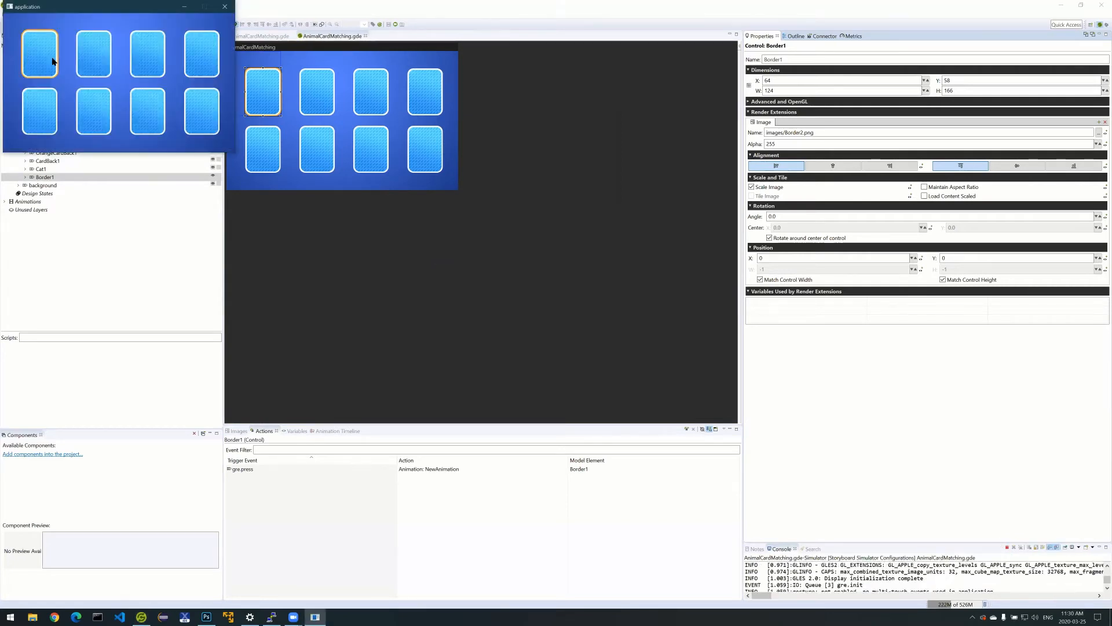
{"action": "left_click", "coordinate": [46, 58]}
{"action": "double_click", "coordinate": [92, 48]}
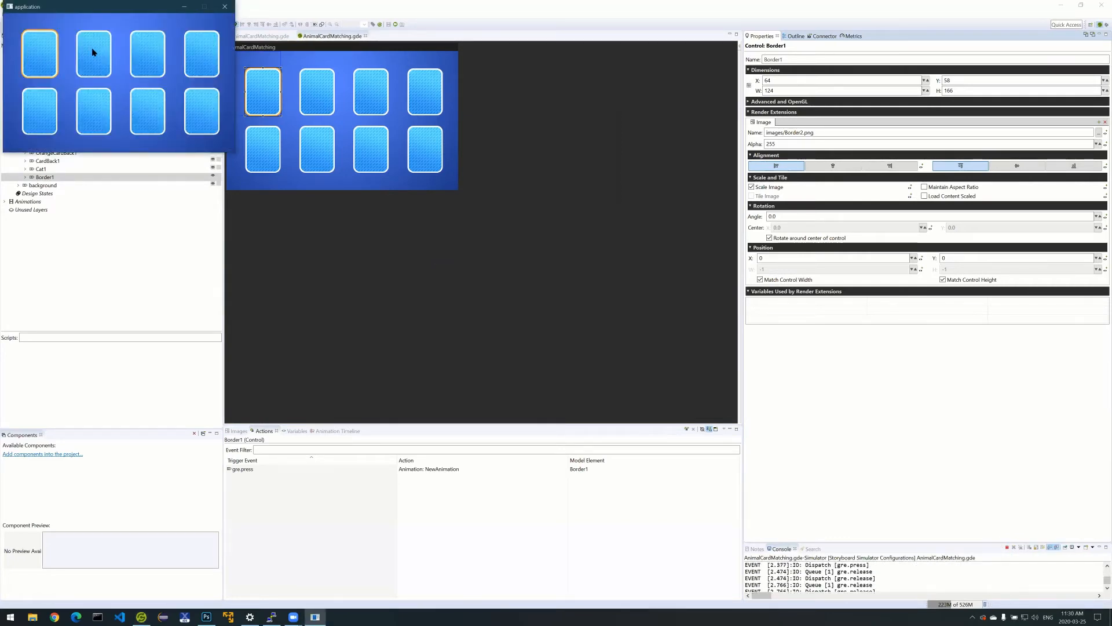
Reassign the NewAnimation press action from Border1 to the application model element.
{"action": "left_click", "coordinate": [400, 301]}
{"action": "left_click", "coordinate": [598, 469]}
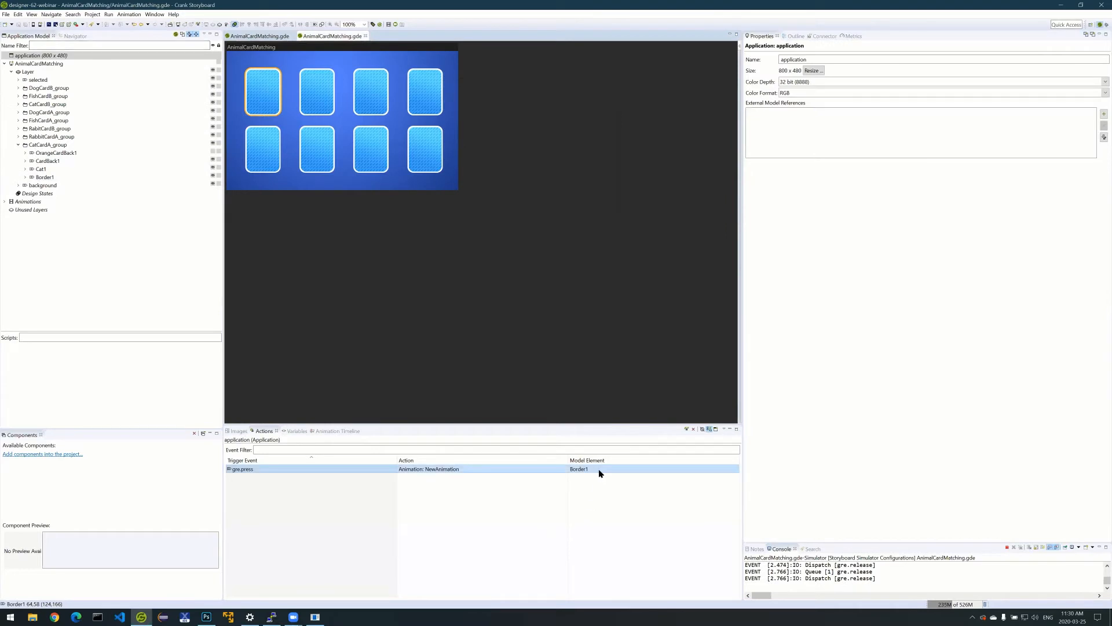
{"action": "left_click", "coordinate": [736, 470]}
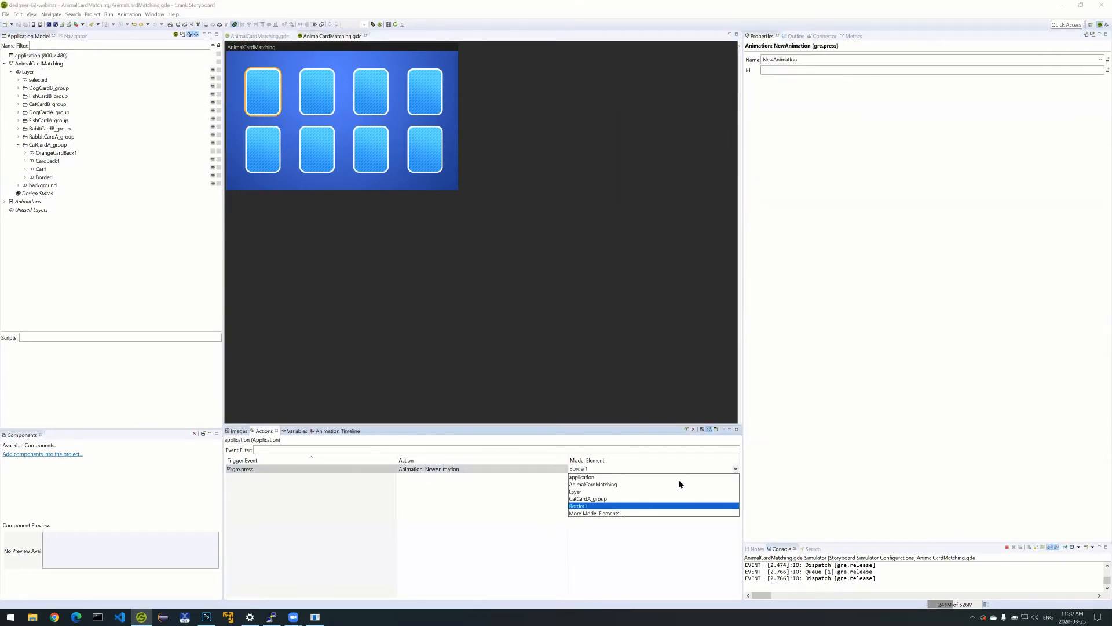
{"action": "left_click", "coordinate": [685, 482]}
{"action": "left_click", "coordinate": [716, 473]}
{"action": "left_click", "coordinate": [736, 469]}
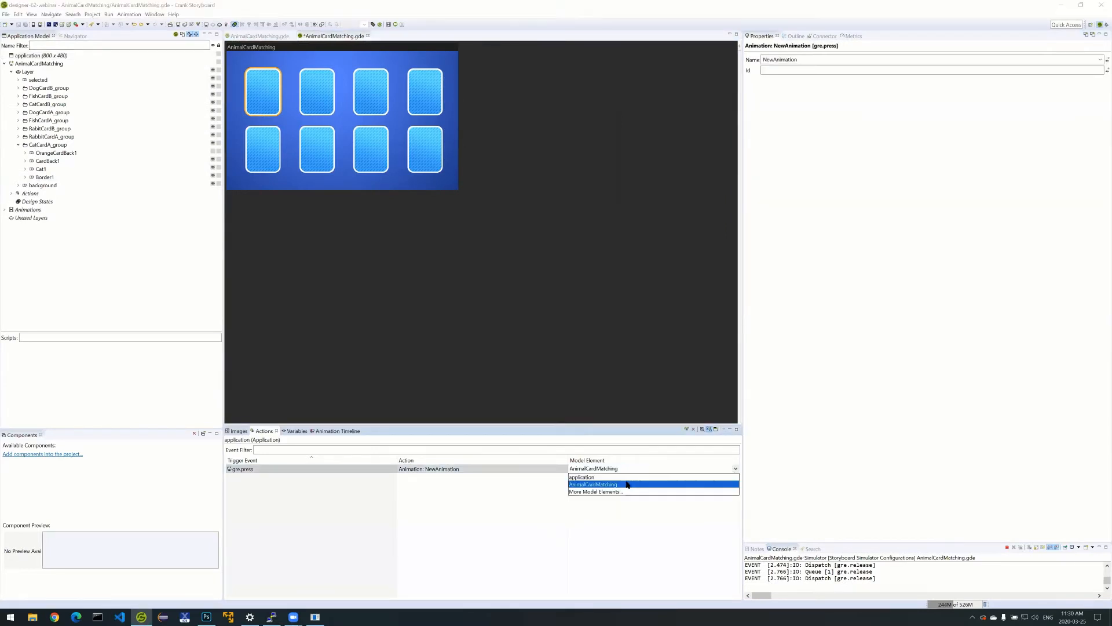
{"action": "left_click", "coordinate": [574, 477]}
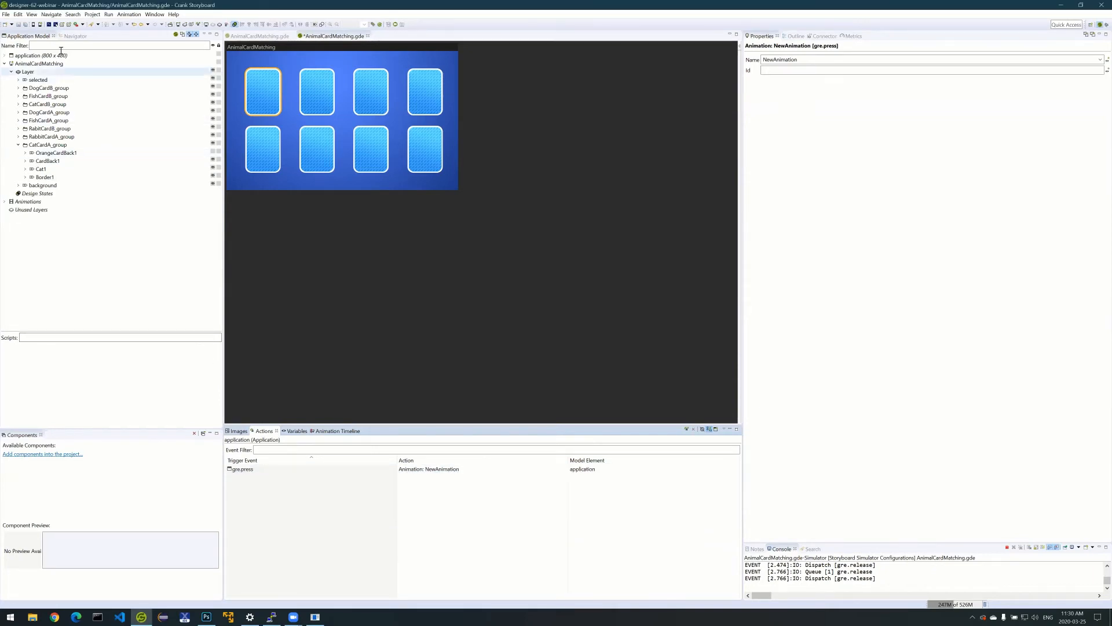
Save the AnimalCardMatching.gde changes, run the design in the simulator and test pressing the first card of the upper row.
{"action": "left_click", "coordinate": [34, 25]}
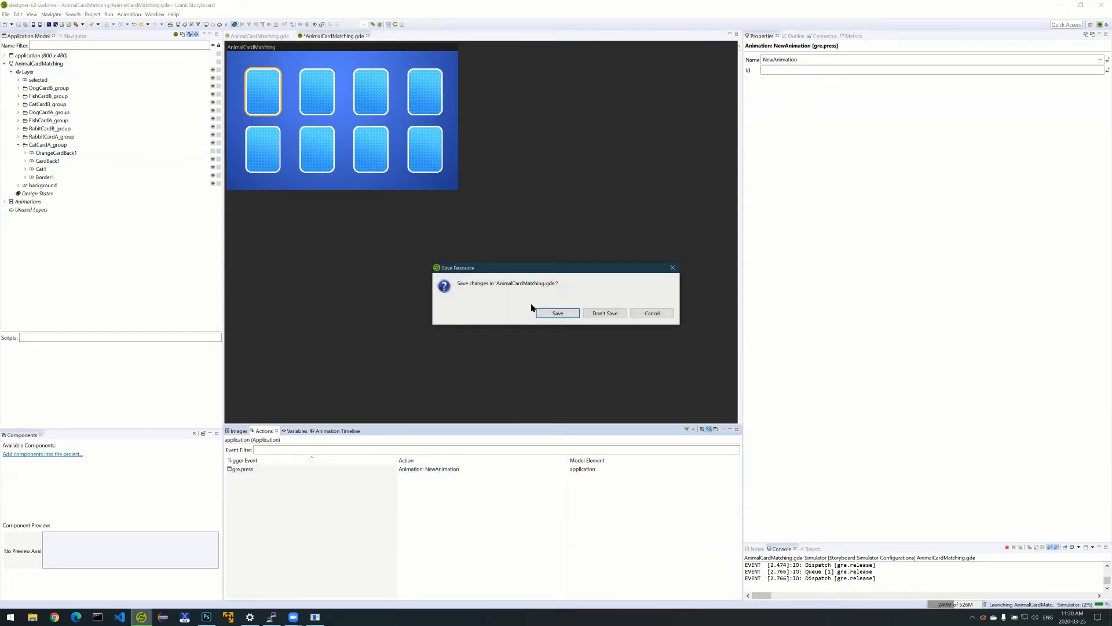
{"action": "left_click", "coordinate": [567, 316]}
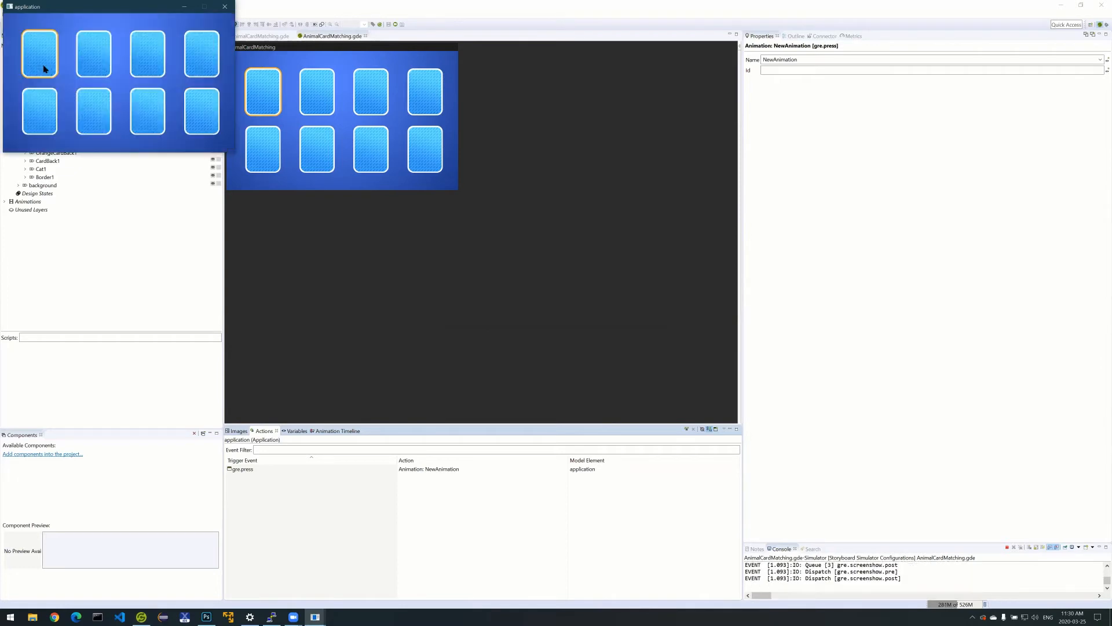
{"action": "left_click", "coordinate": [45, 65]}
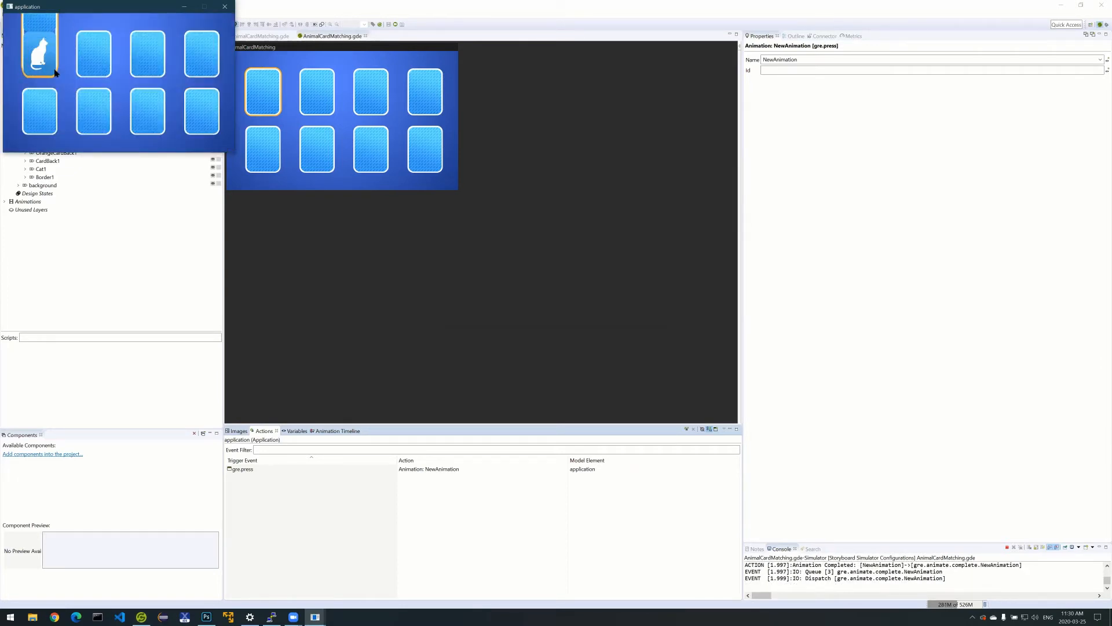
{"action": "left_click", "coordinate": [50, 63]}
{"action": "left_click", "coordinate": [224, 6]}
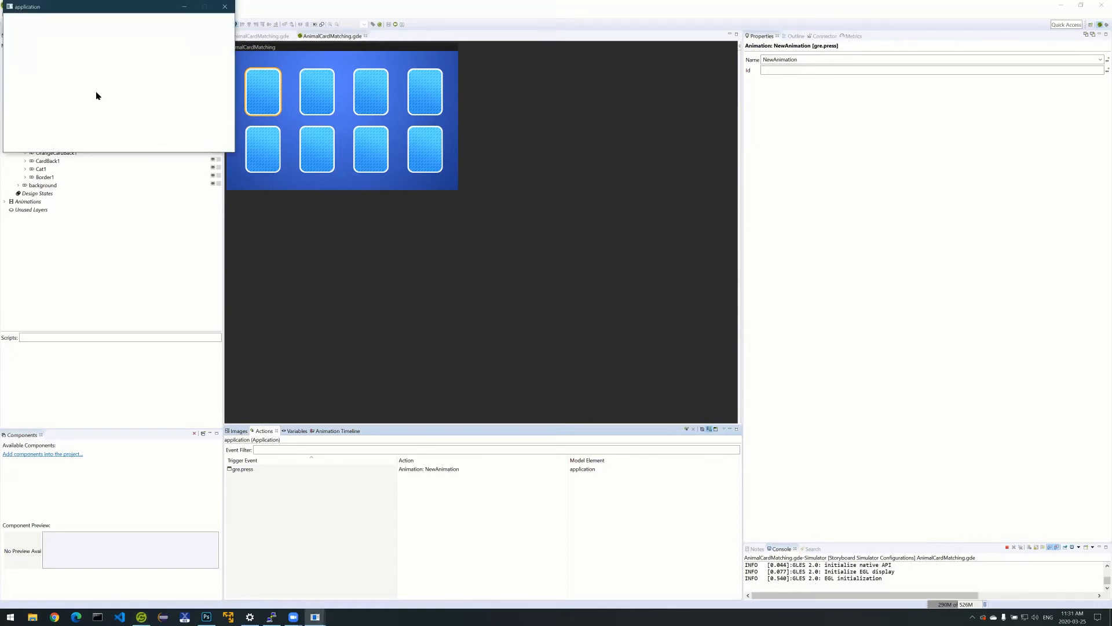
Run the simulator again, repeat the press on the first card and test pressing across the upper row.
{"action": "left_click", "coordinate": [49, 75]}
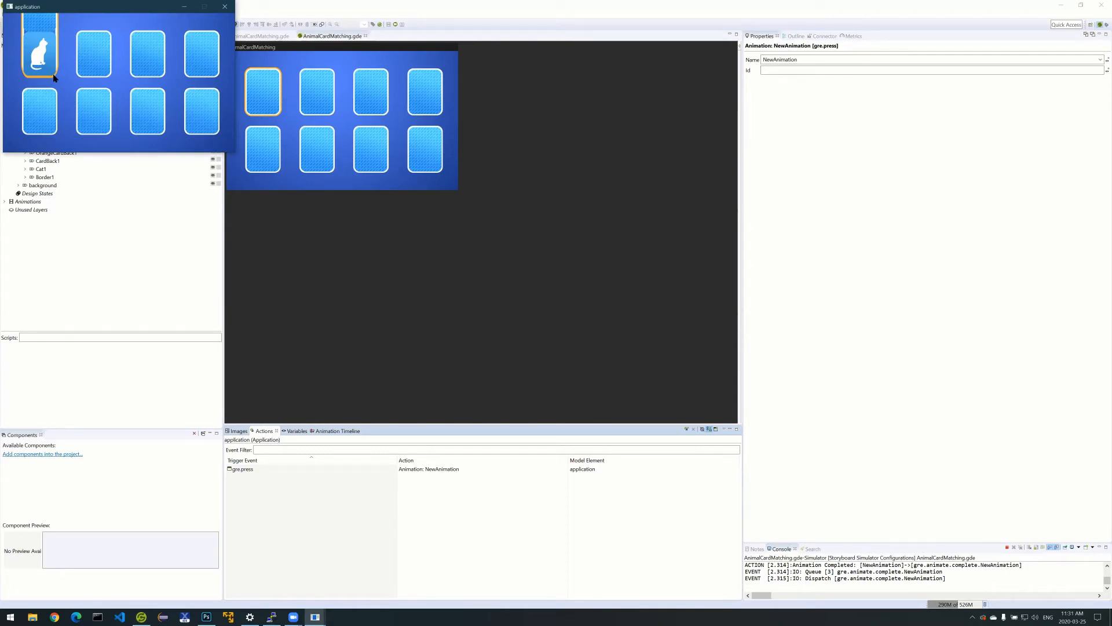
{"action": "left_click_drag", "start_coordinate": [53, 74], "coordinate": [153, 49]}
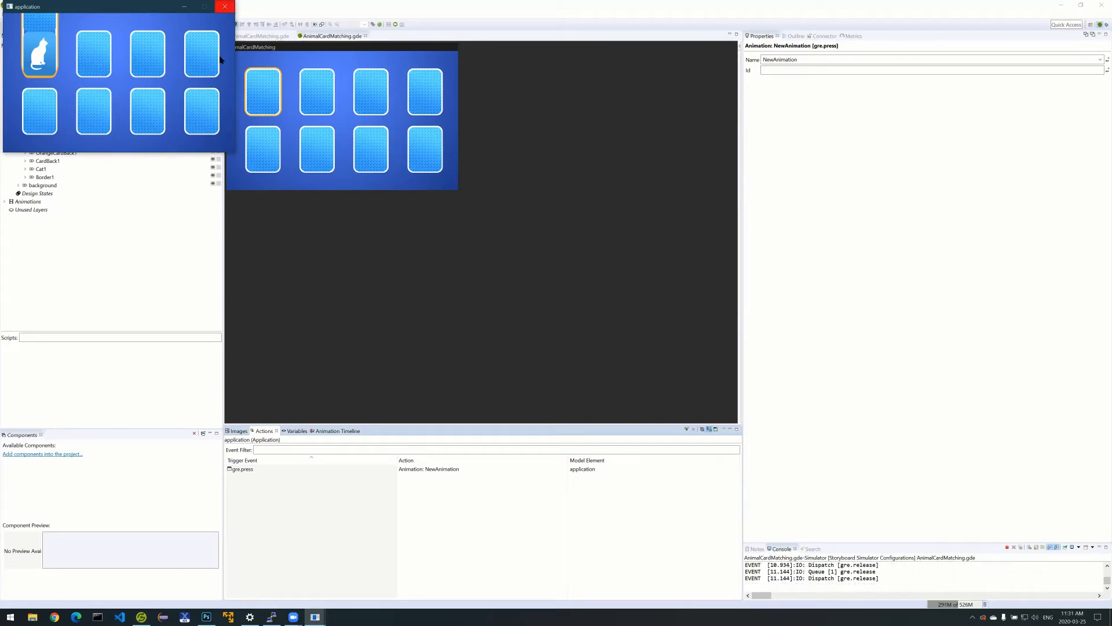
{"action": "left_click", "coordinate": [225, 7]}
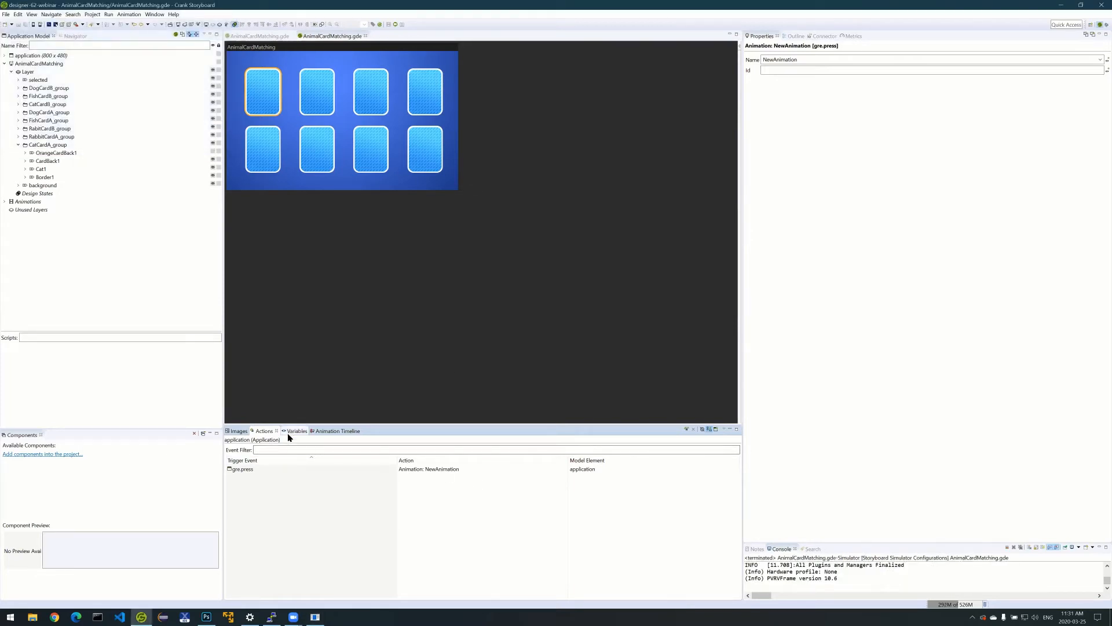
Convert the Border2 and selected images to nine-patches, keeping the original images and refactoring the controls.
{"action": "left_click", "coordinate": [238, 431]}
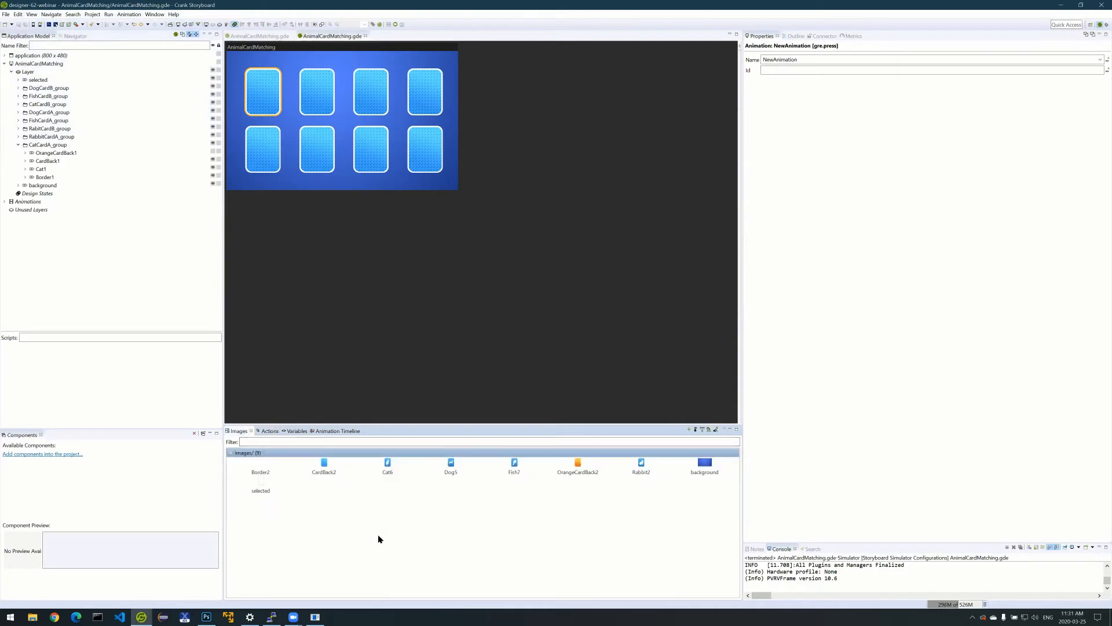
{"action": "left_click", "coordinate": [266, 475]}
{"action": "left_click", "coordinate": [267, 492], "text": "ctrl"}
{"action": "right_click", "coordinate": [267, 491]}
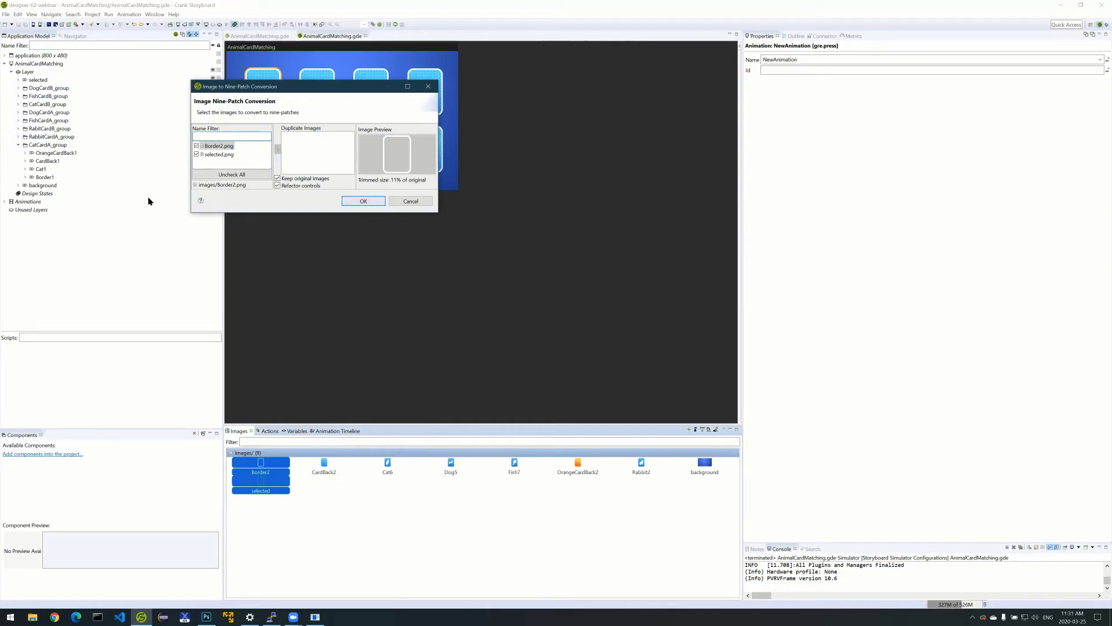
{"action": "left_click", "coordinate": [363, 203]}
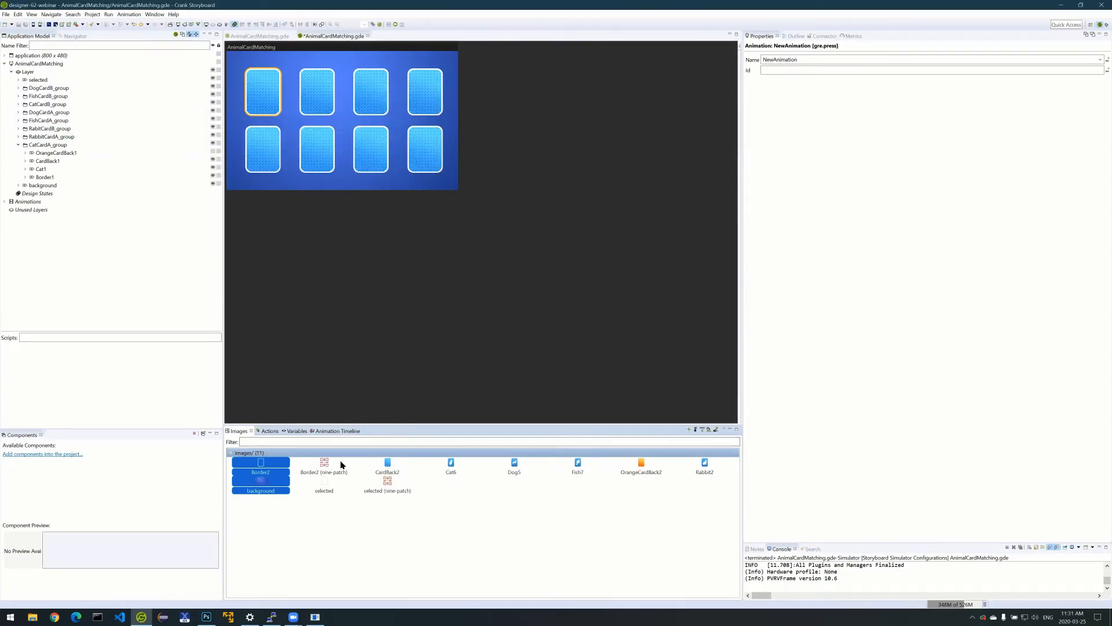
Check the Border2 nine-patch image and the image properties of the "selected" control.
{"action": "left_click", "coordinate": [339, 463]}
{"action": "left_click", "coordinate": [763, 37]}
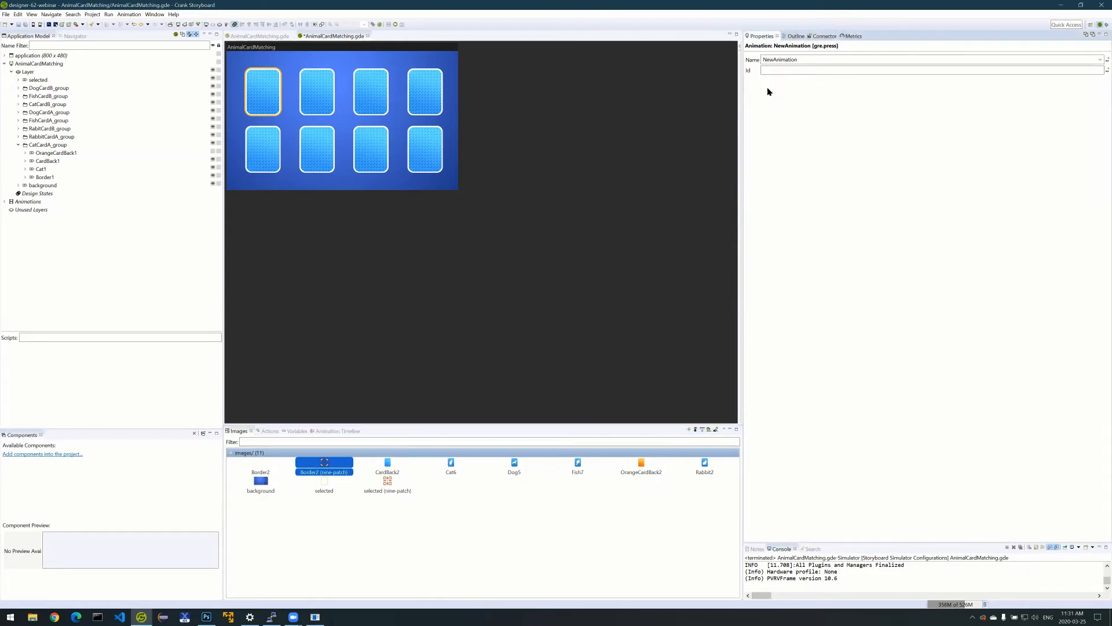
{"action": "left_click", "coordinate": [96, 77]}
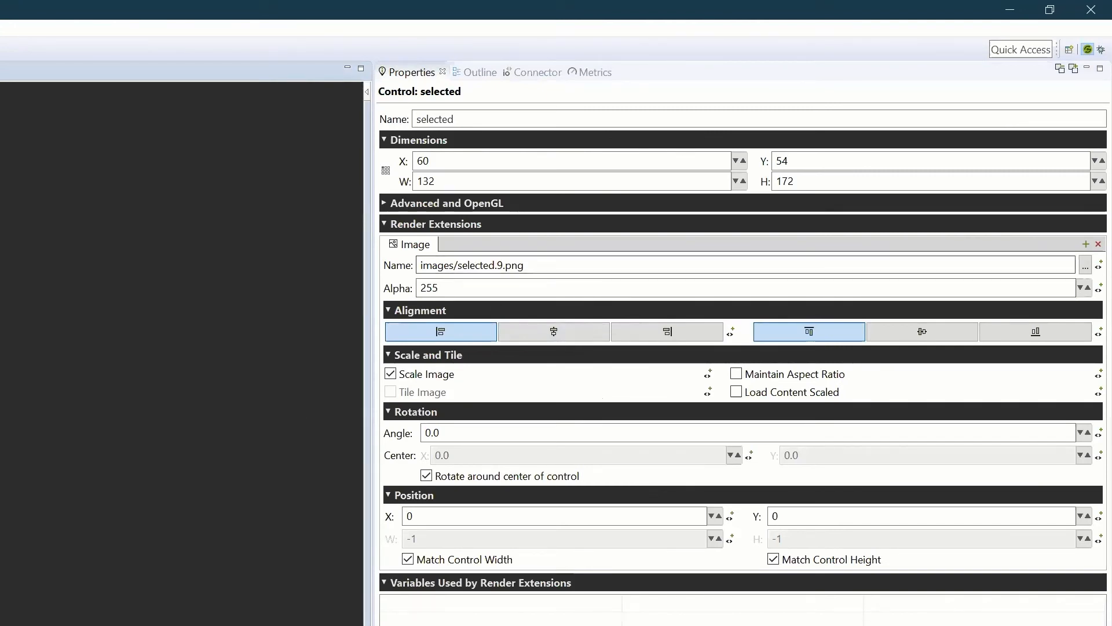
Run the AnimalCardMatching project in the simulator and test the first card's animation with the nine-patch images.
{"action": "left_click", "coordinate": [332, 36]}
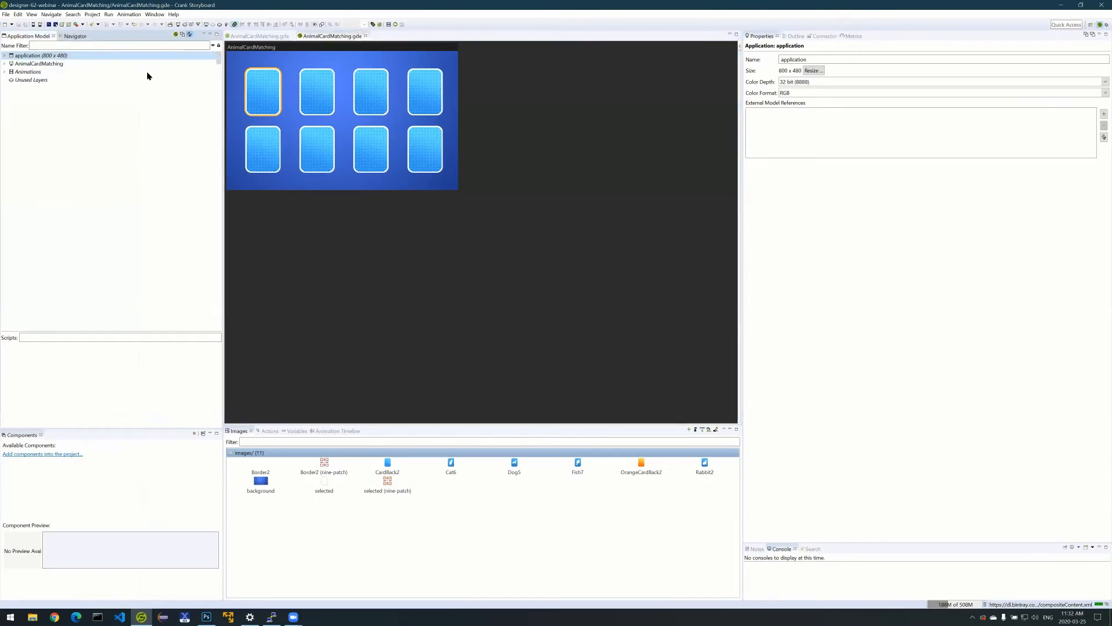
{"action": "left_click", "coordinate": [70, 36]}
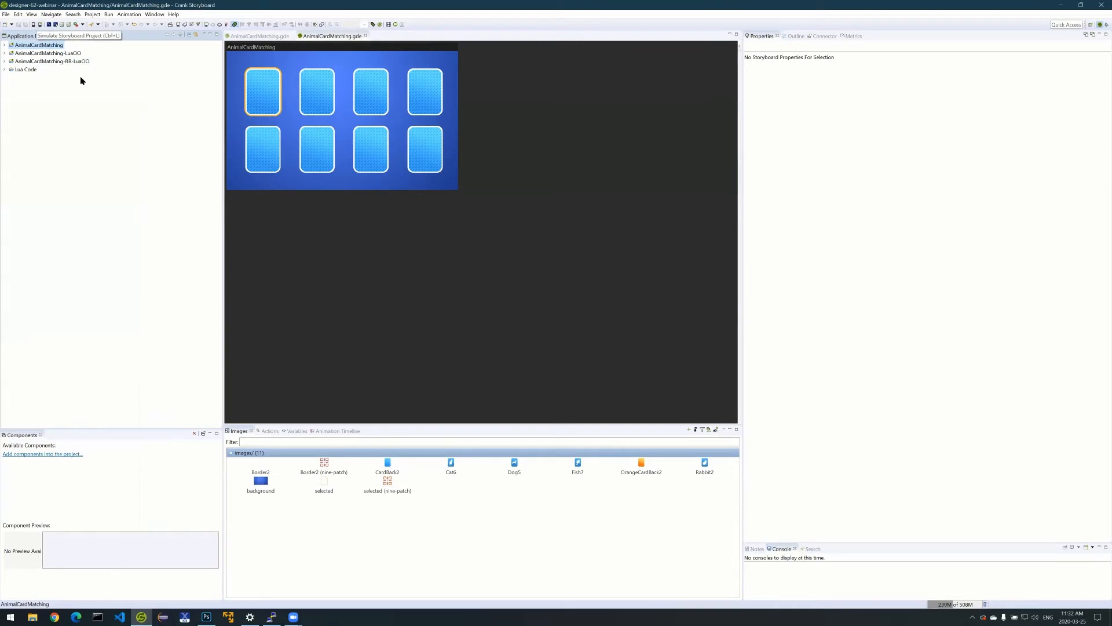
{"action": "left_click", "coordinate": [33, 24]}
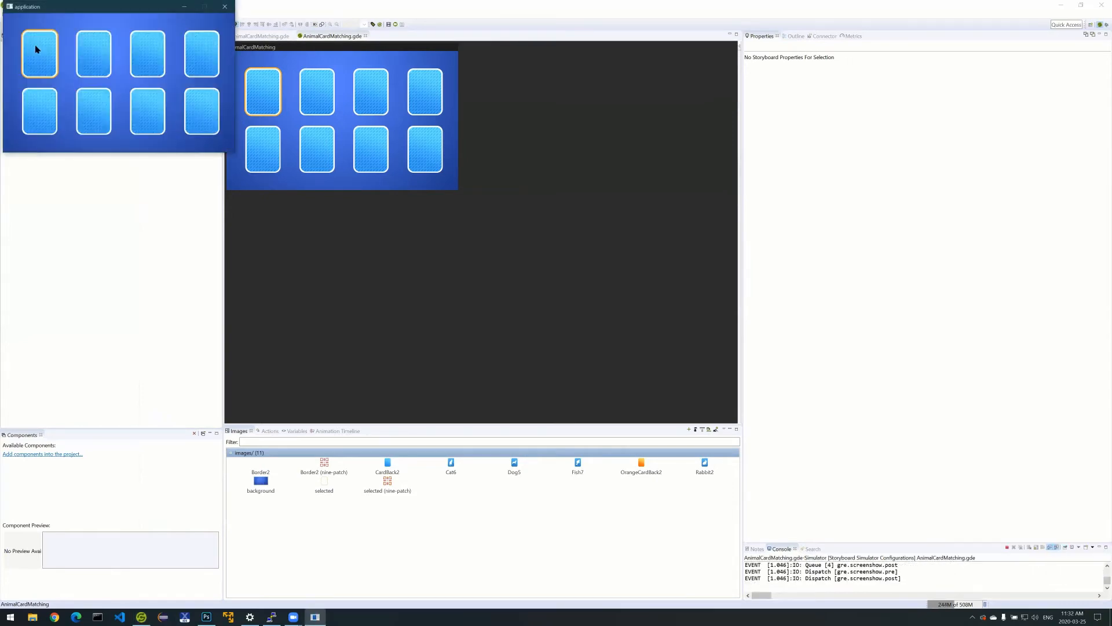
{"action": "left_click", "coordinate": [36, 46]}
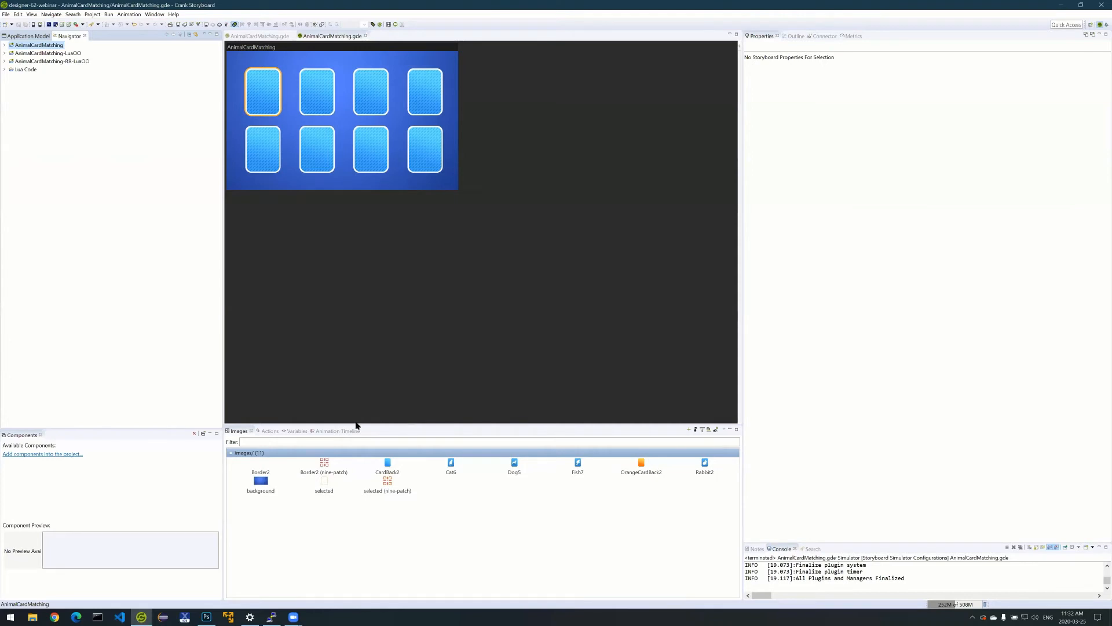
Rename the NewAnimation animation as SlideCardUp.
{"action": "left_click", "coordinate": [339, 432]}
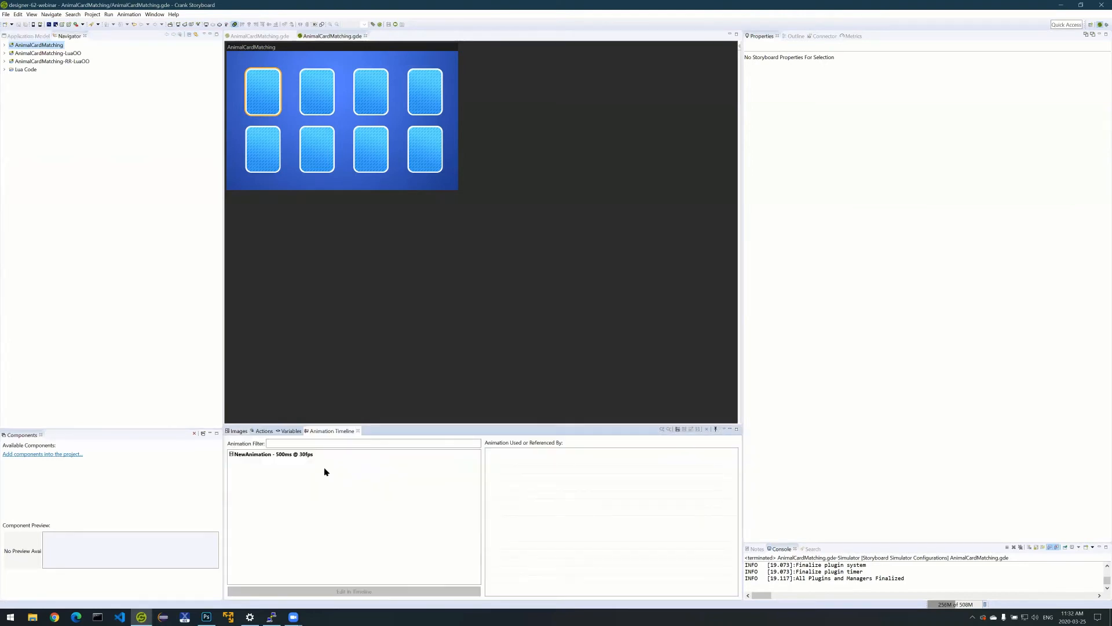
{"action": "left_click", "coordinate": [295, 453]}
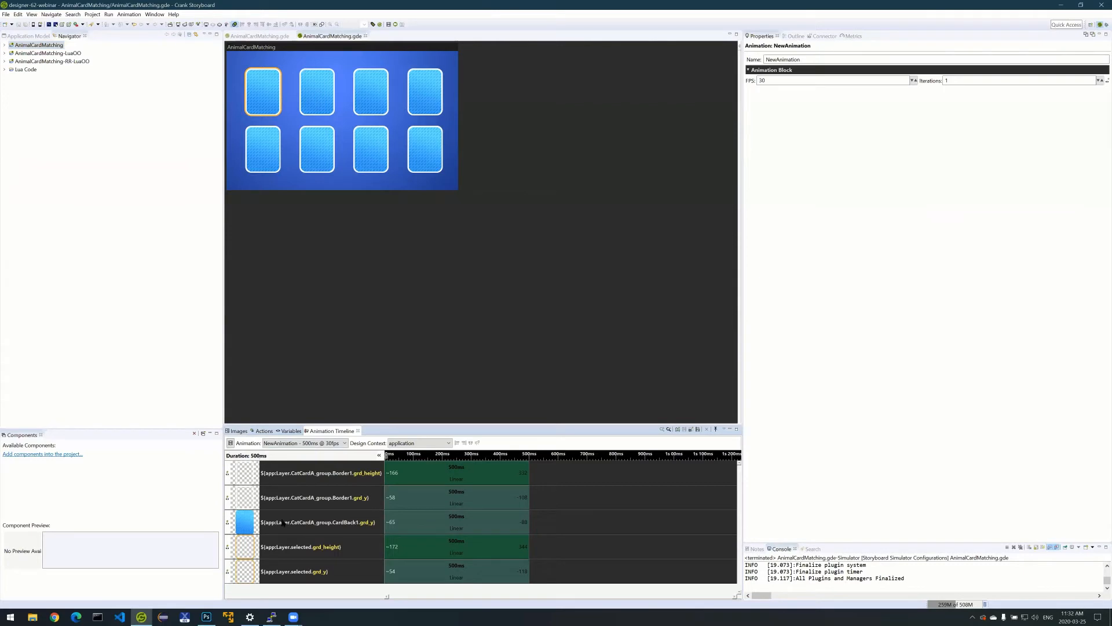
{"action": "right_click", "coordinate": [261, 458]}
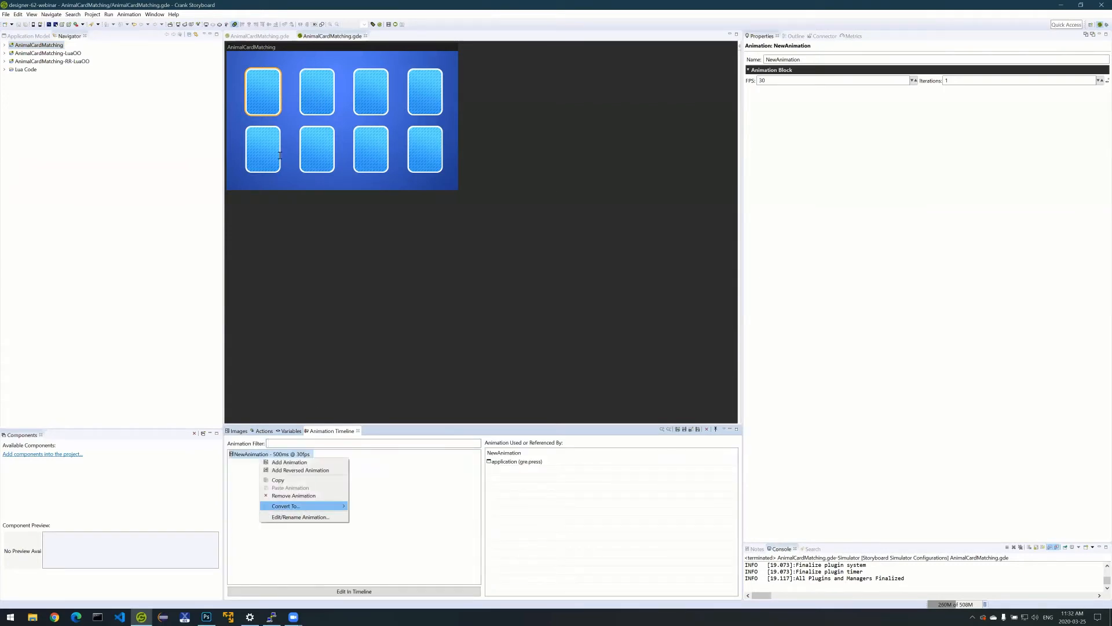
{"action": "key", "text": "Down"}
{"action": "key", "text": "Return"}
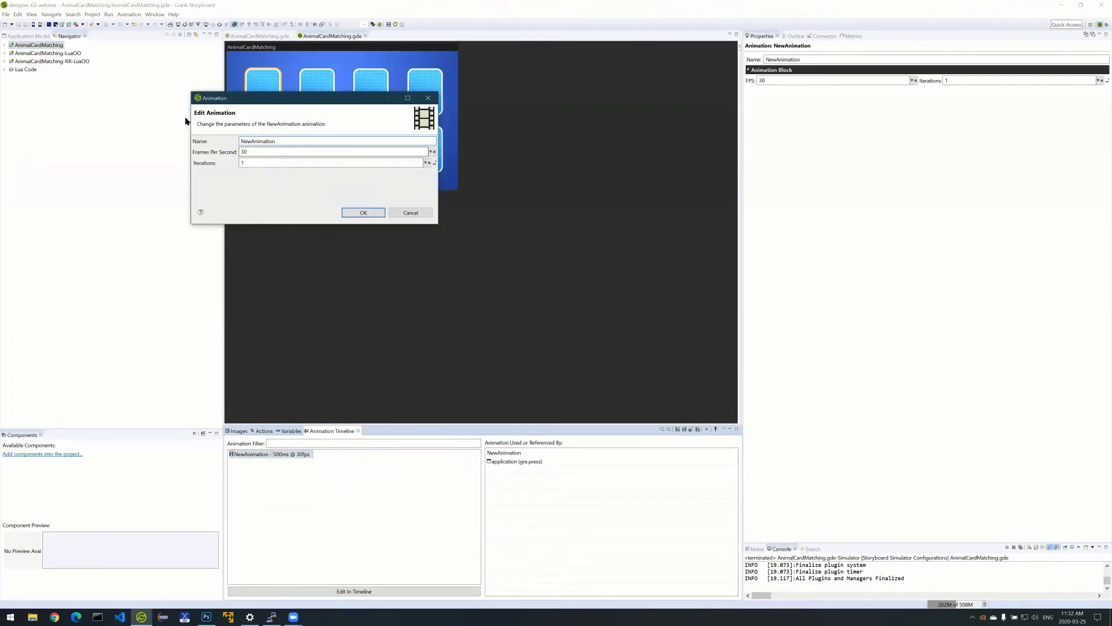
{"action": "type", "text": "SlideCardUp"}
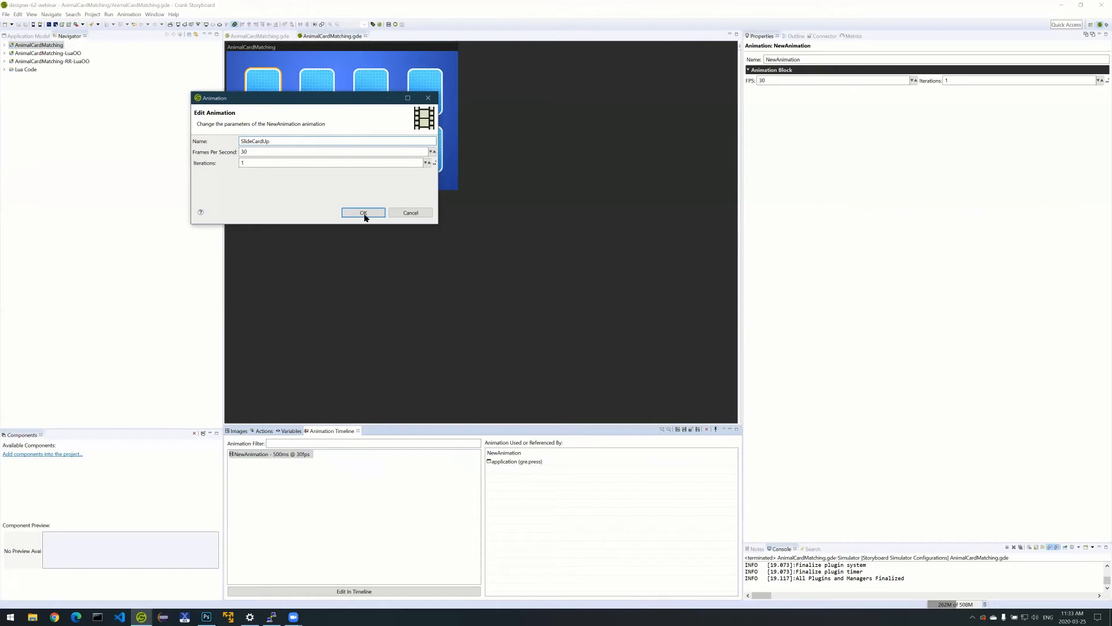
{"action": "key", "text": "Return"}
Add a reversed animation based on SlideCardUp and name it SlideCardDown.
{"action": "right_click", "coordinate": [287, 455]}
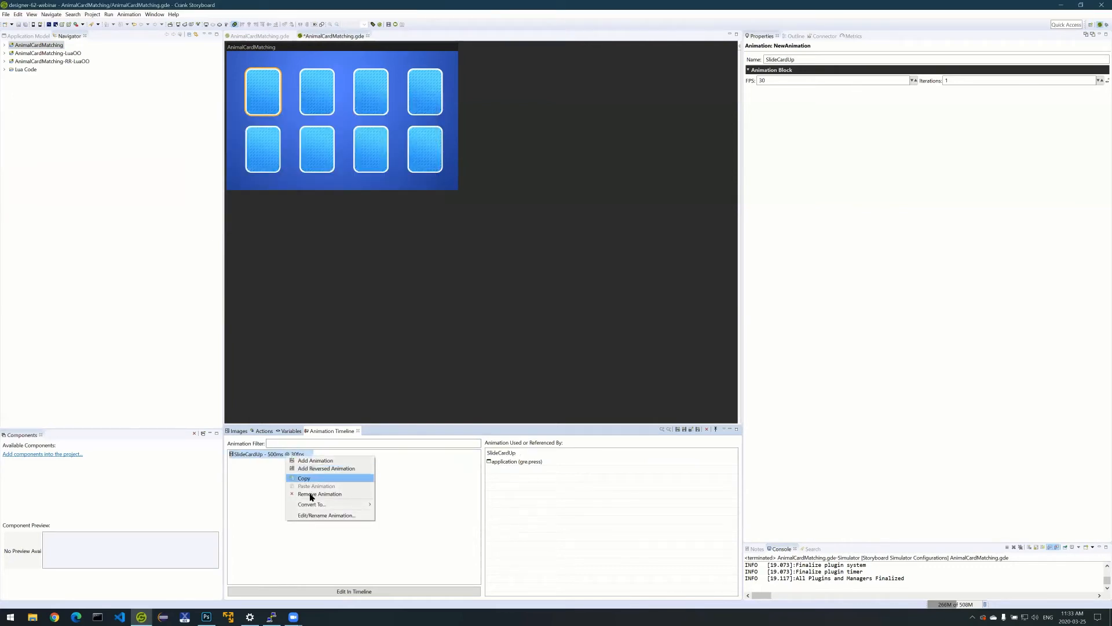
{"action": "left_click", "coordinate": [324, 473]}
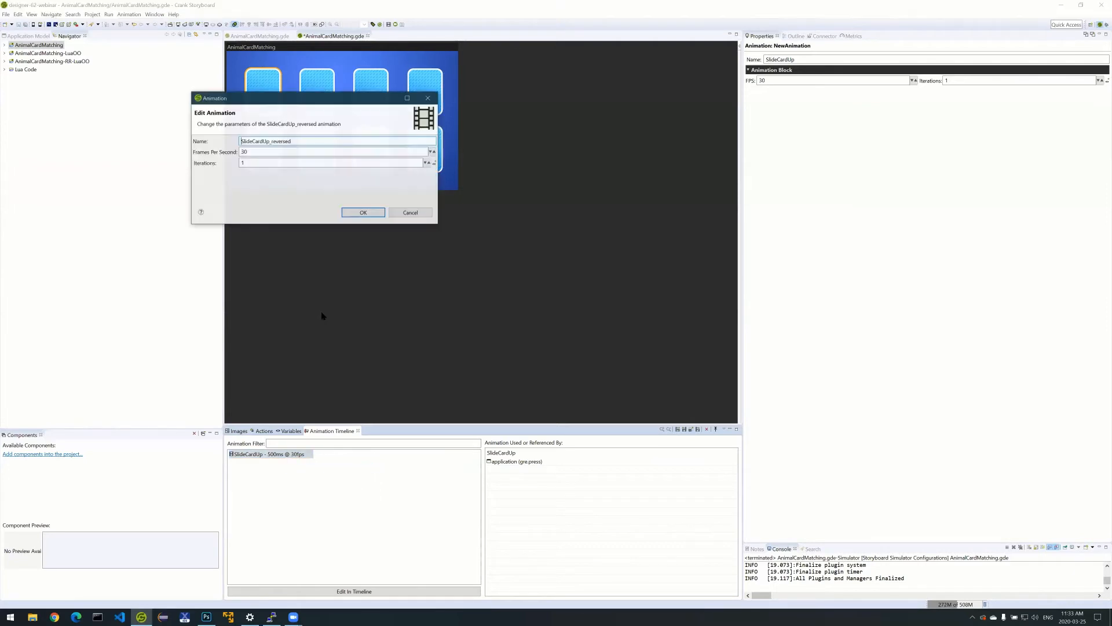
{"action": "left_click", "coordinate": [334, 143]}
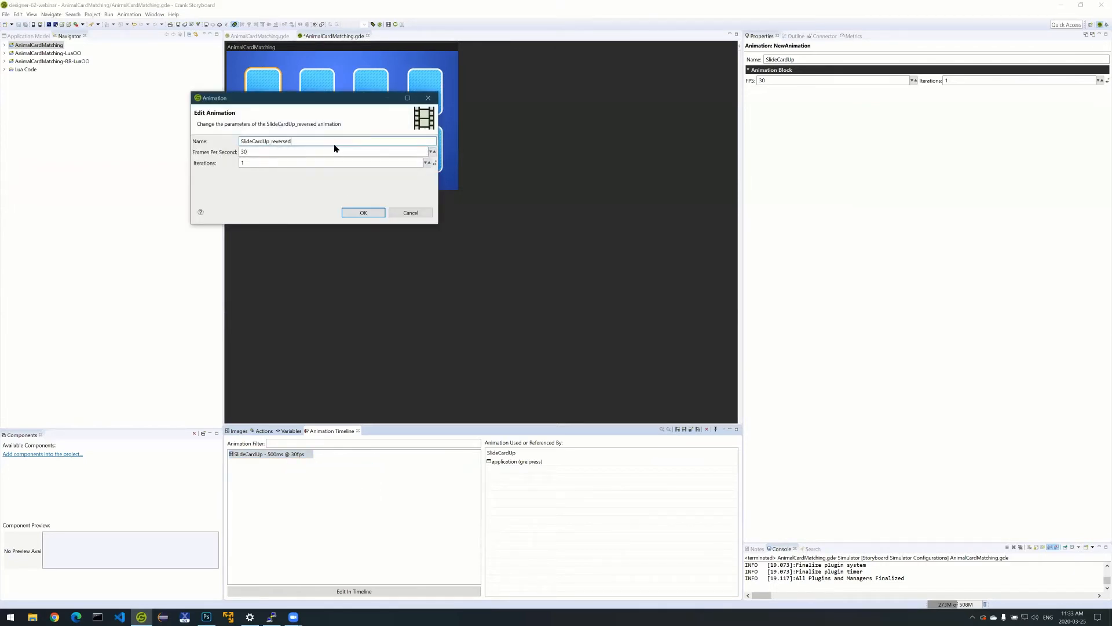
{"action": "key", "text": "BackSpace"}
{"action": "key", "text": "BackSpace"}
{"action": "key", "text": "BackSpace"}
{"action": "key", "text": "BackSpace"}
{"action": "key", "text": "BackSpace"}
{"action": "key", "text": "BackSpace"}
{"action": "type", "text": "Dowbn"}
{"action": "left_click", "coordinate": [361, 213]}
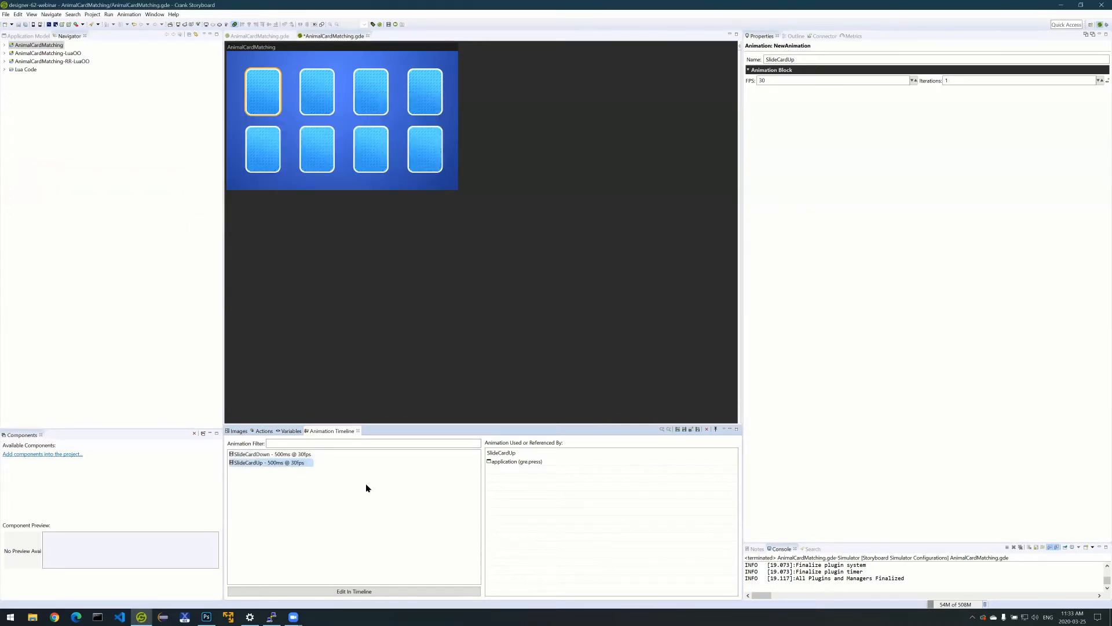
Compare the SlideCardDown and SlideCardUp animations in the timeline and return to the animation list.
{"action": "double_click", "coordinate": [297, 455]}
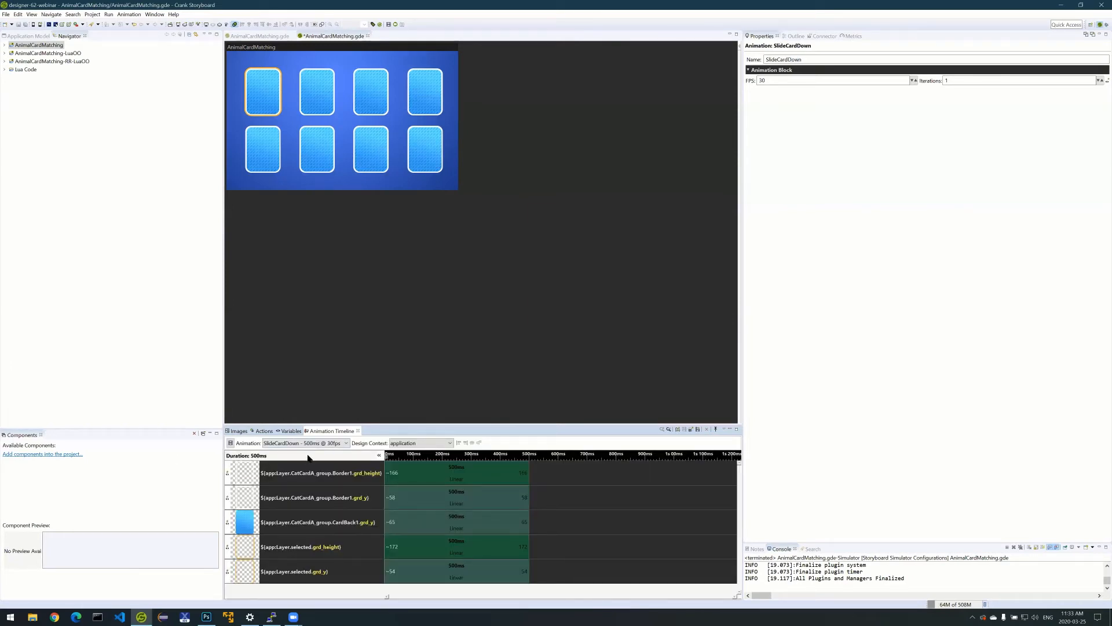
{"action": "left_click", "coordinate": [308, 444]}
{"action": "left_click", "coordinate": [337, 459]}
{"action": "left_click", "coordinate": [332, 443]}
{"action": "left_click", "coordinate": [299, 452]}
{"action": "left_click", "coordinate": [231, 443]}
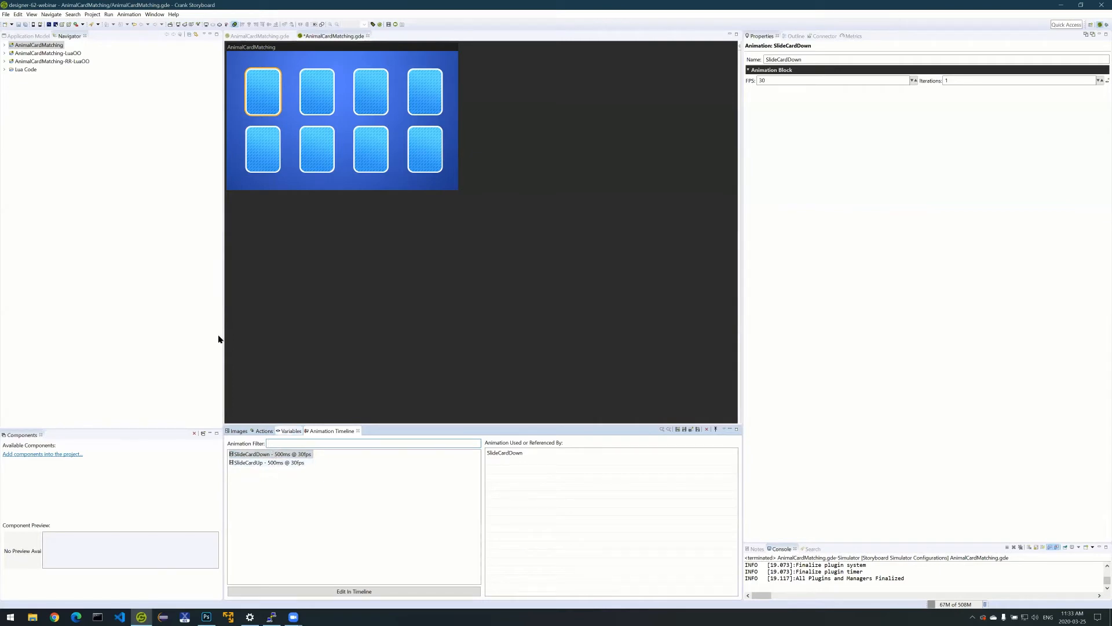
Copy callbacks.lua from the Lua Code project into the scripts folder of the AnimalCardMatching project.
{"action": "left_click", "coordinate": [5, 70]}
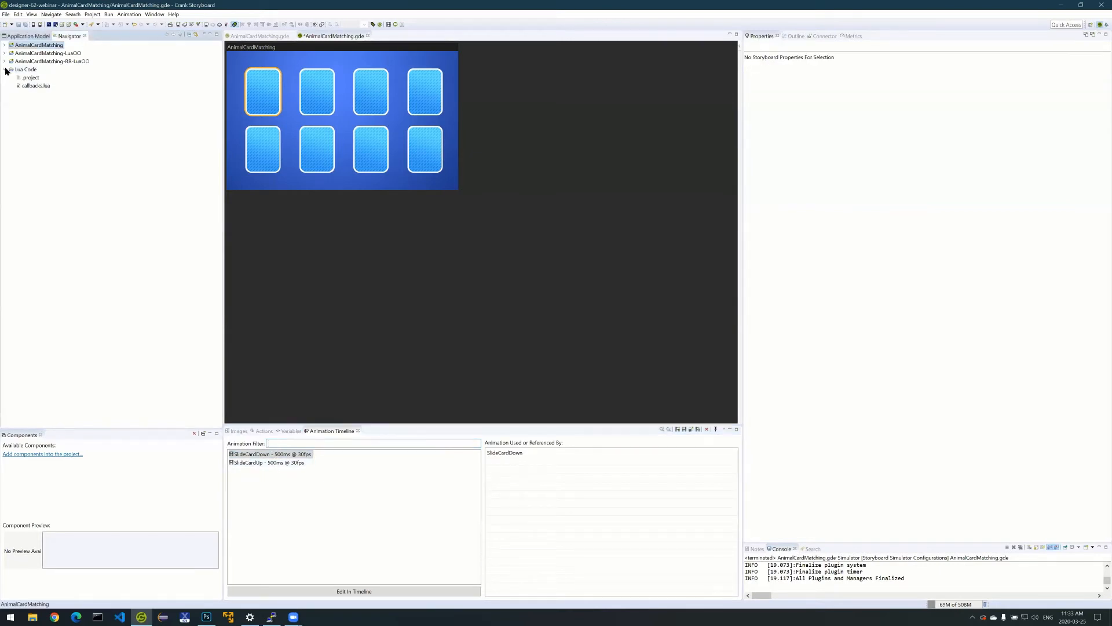
{"action": "right_click", "coordinate": [48, 87]}
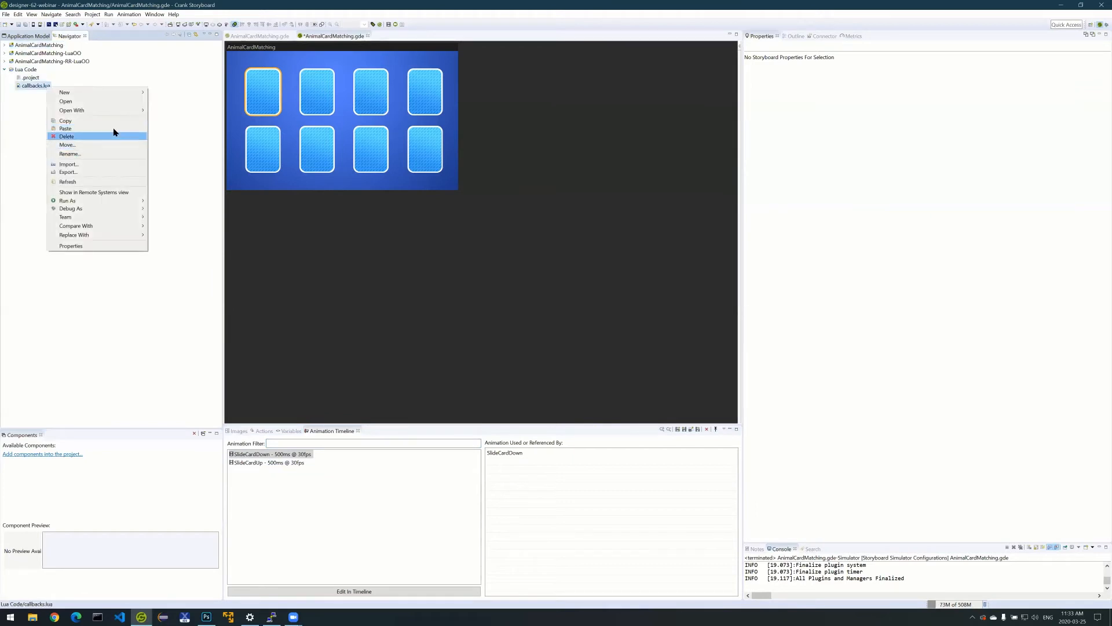
{"action": "left_click", "coordinate": [112, 121]}
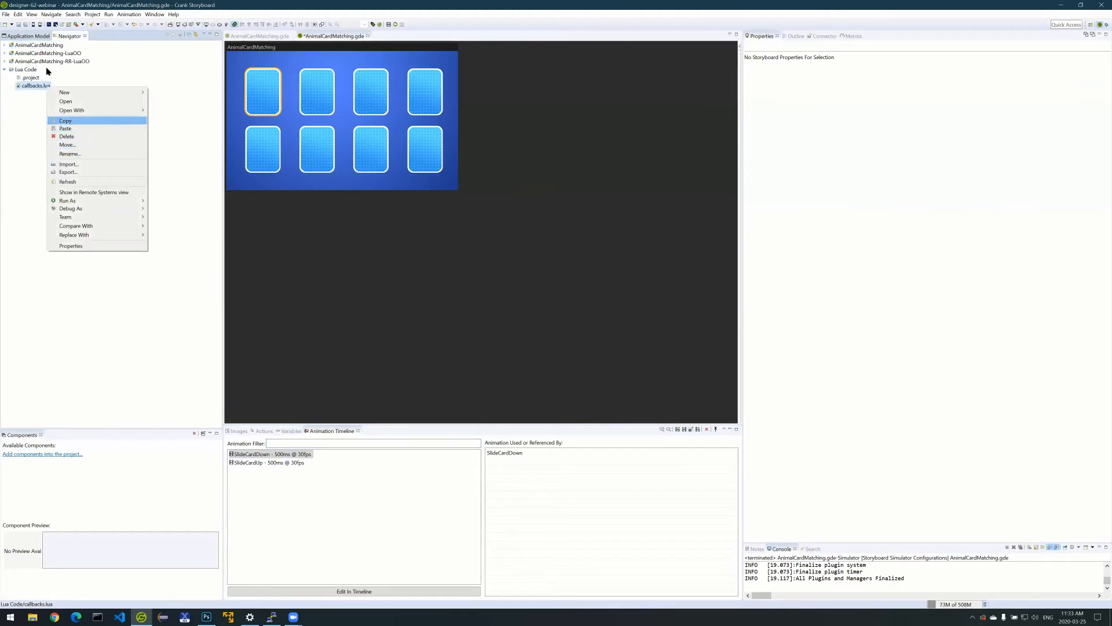
{"action": "left_click", "coordinate": [4, 46]}
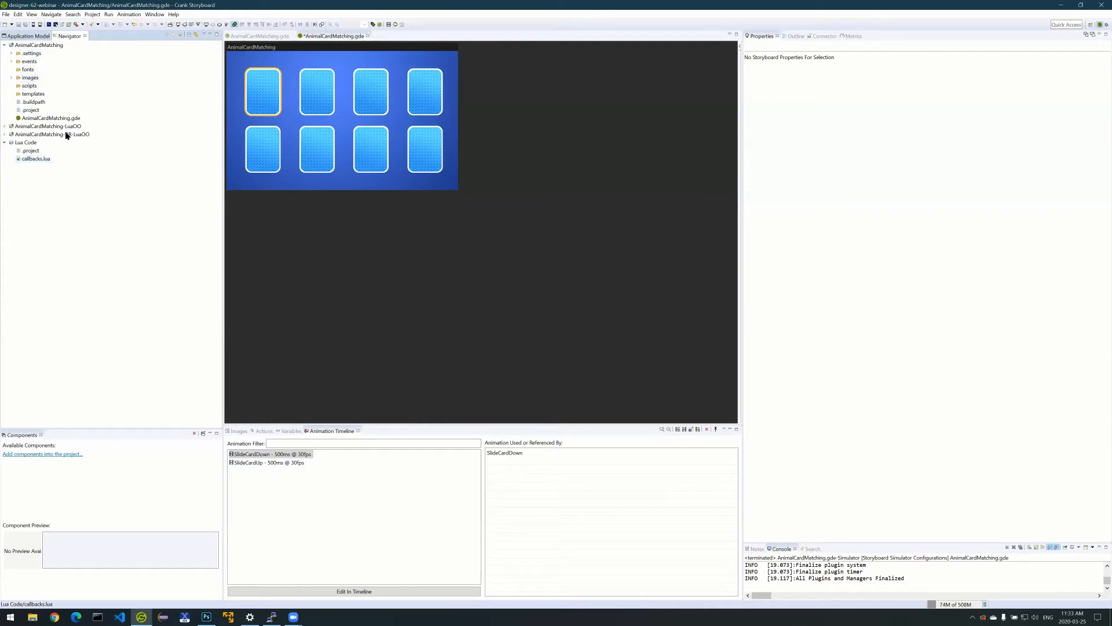
{"action": "right_click", "coordinate": [29, 86]}
{"action": "left_click", "coordinate": [66, 124]}
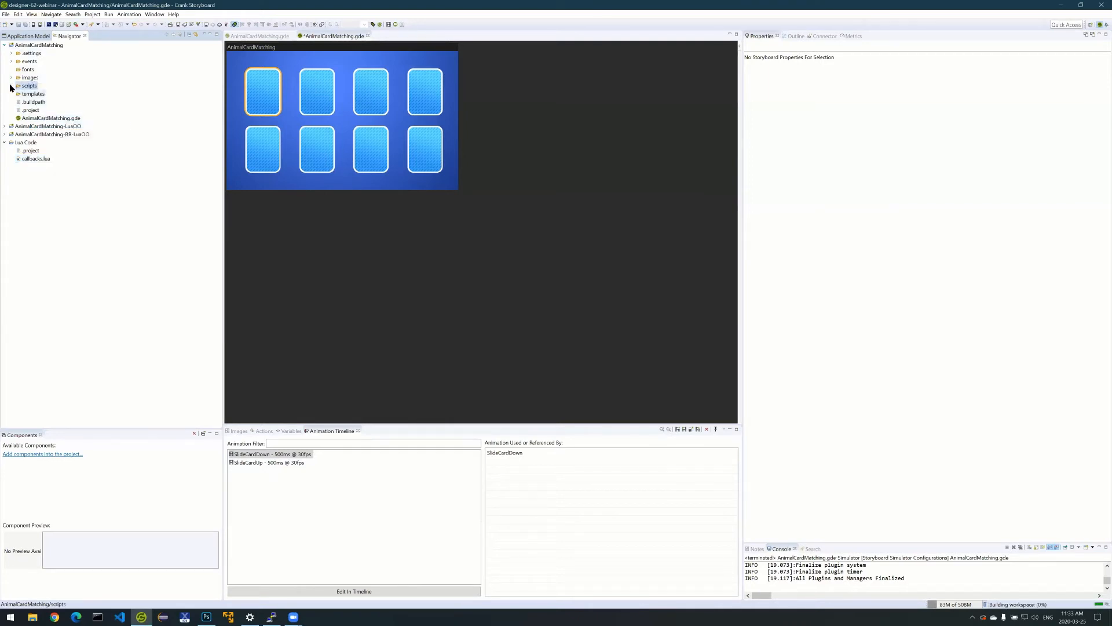
{"action": "left_click", "coordinate": [11, 86]}
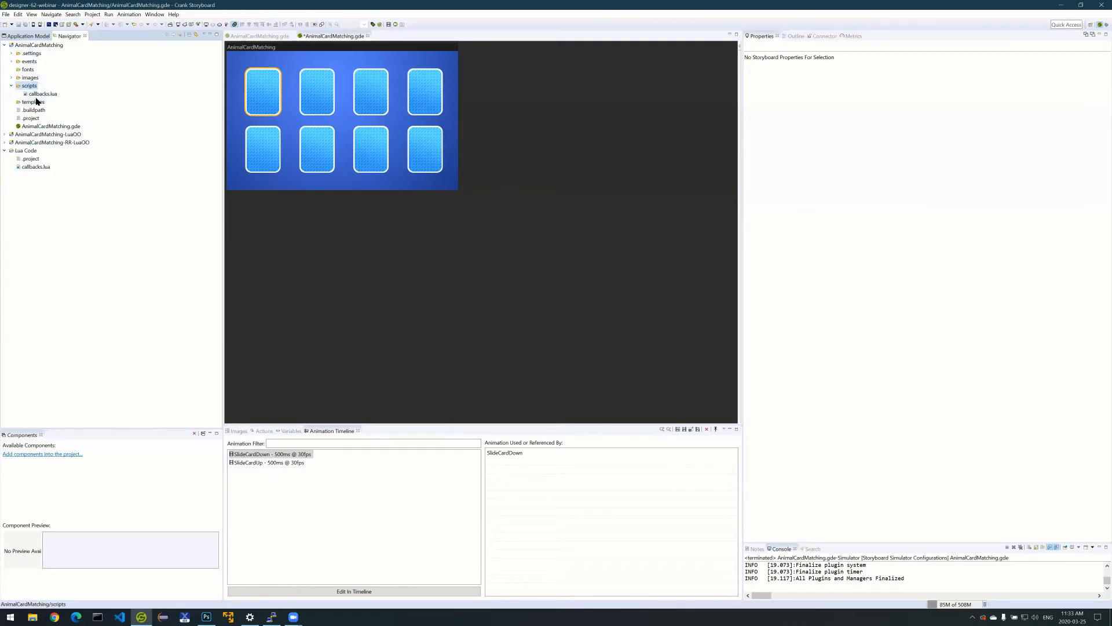
Review the functions in the copied callbacks.lua script, close it and show the application's actions.
{"action": "double_click", "coordinate": [47, 94]}
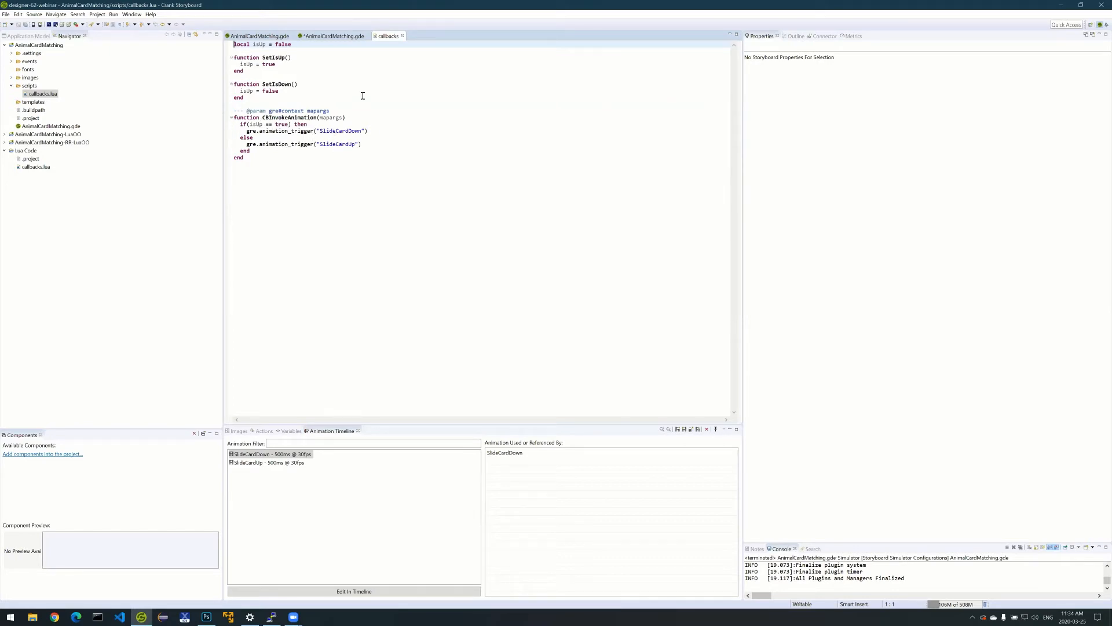
{"action": "left_click", "coordinate": [402, 36]}
{"action": "left_click", "coordinate": [264, 431]}
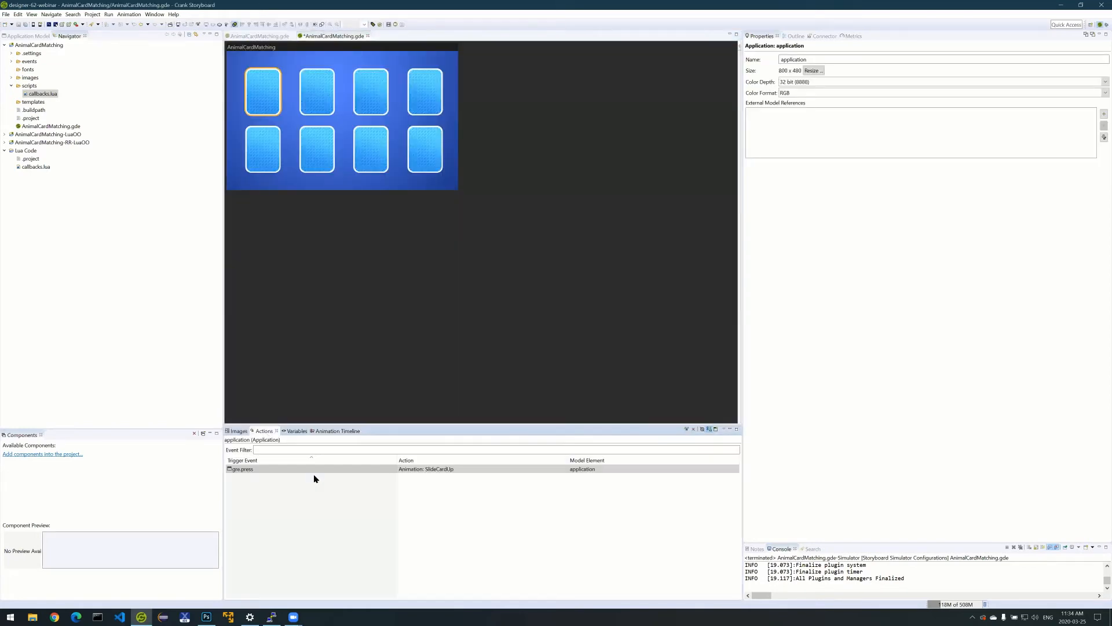
Change the application's gre.press action from an animation to a Lua Script that calls CBInvokeAnimation.
{"action": "left_click", "coordinate": [315, 470]}
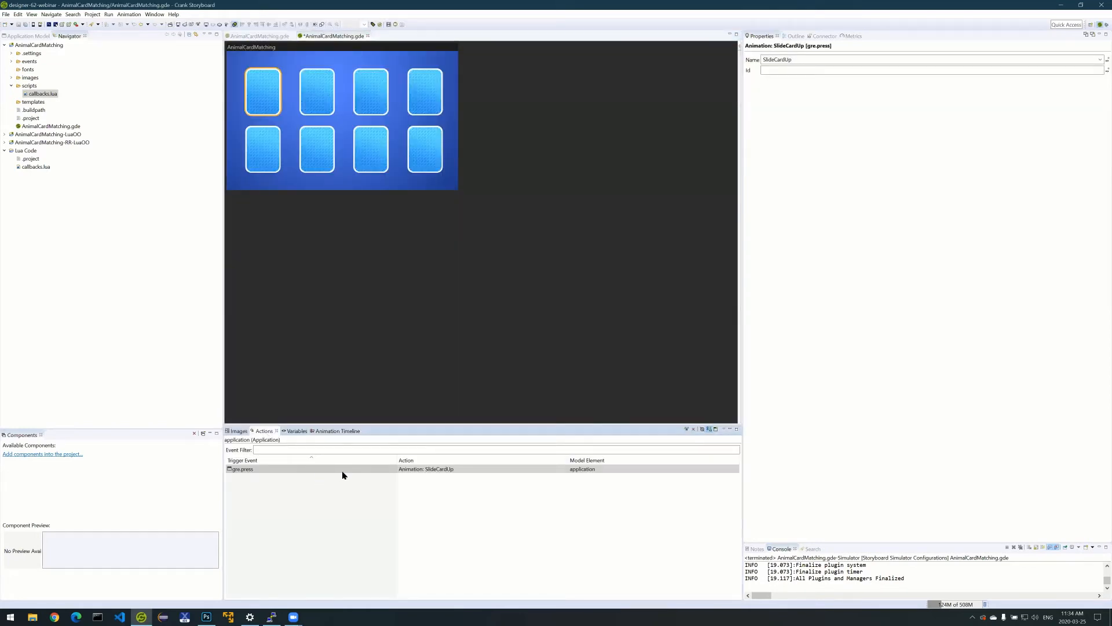
{"action": "left_click", "coordinate": [557, 470]}
{"action": "left_click", "coordinate": [557, 468]}
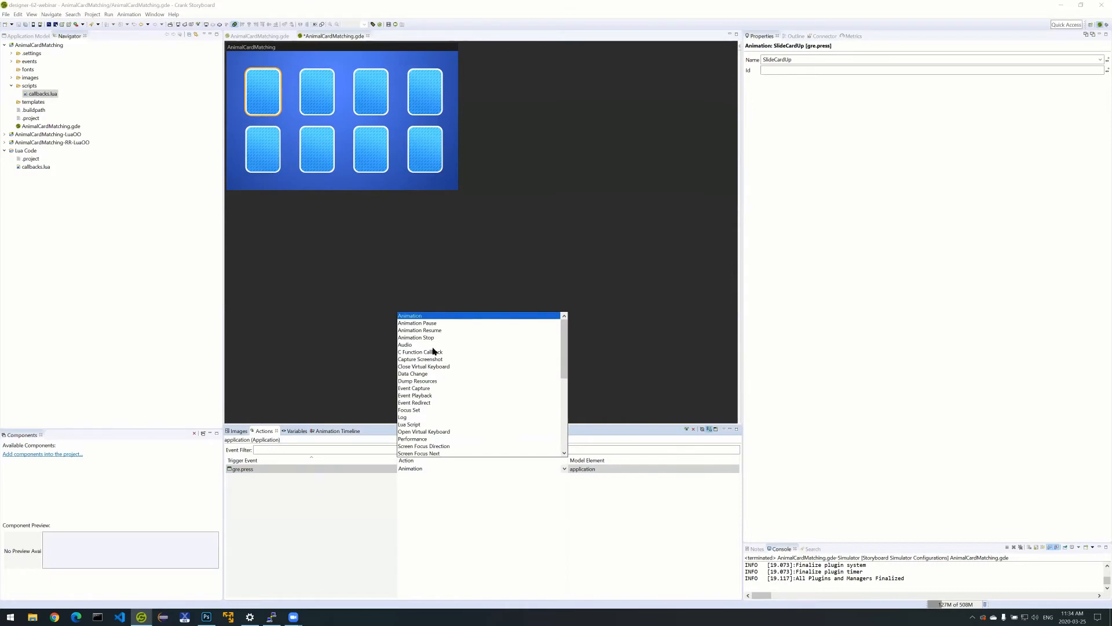
{"action": "left_click", "coordinate": [527, 497]}
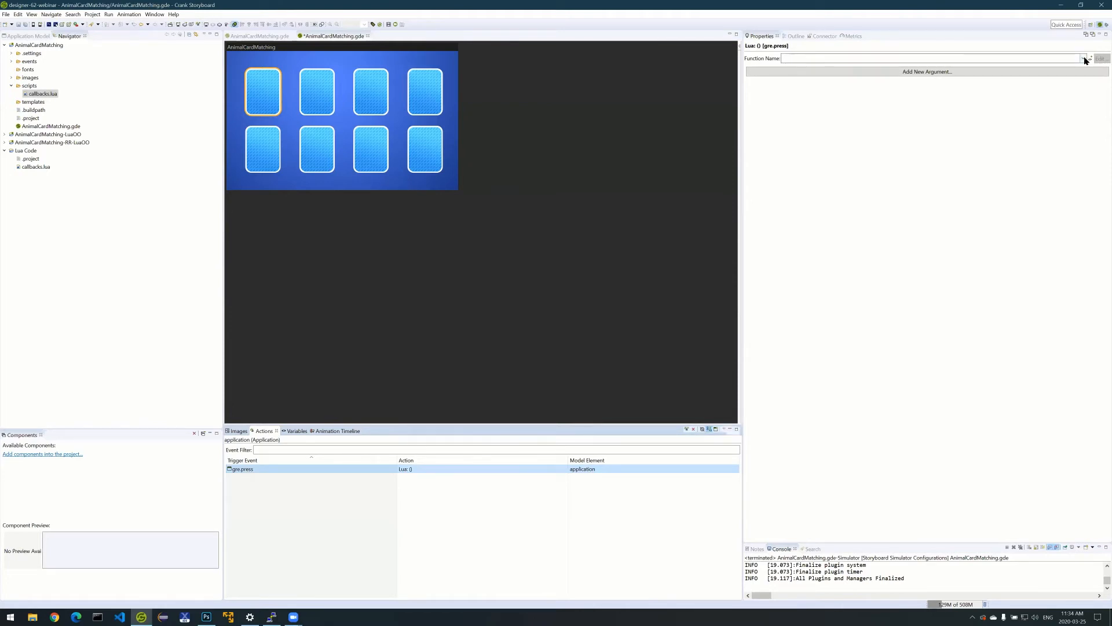
{"action": "left_click", "coordinate": [860, 71]}
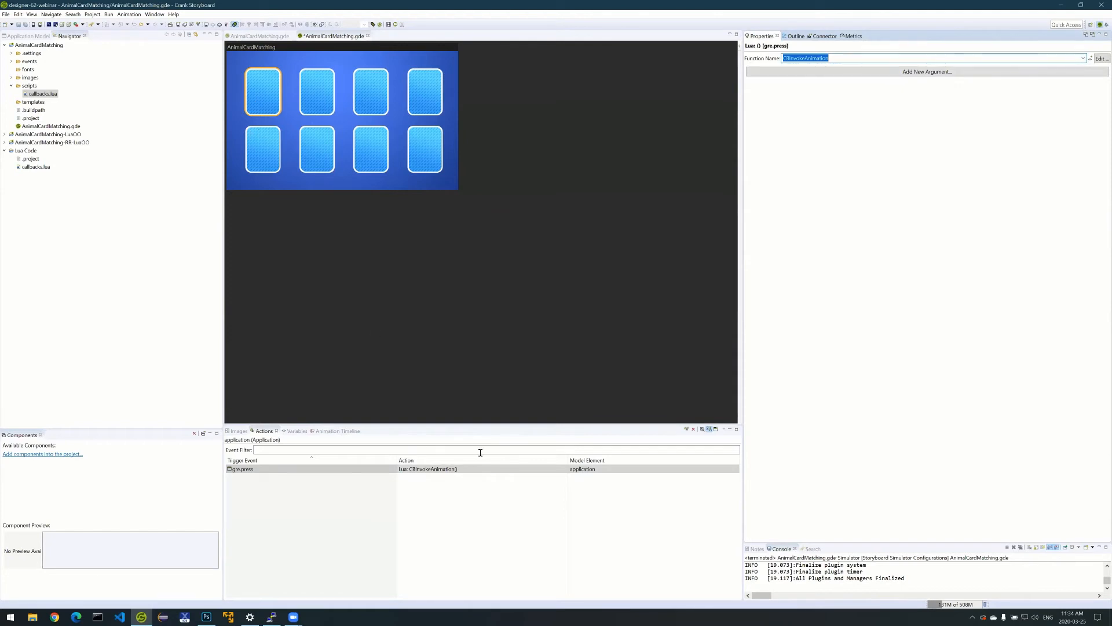
Add an application action that runs the Lua function SetIsUp when the SlideCardUp animation completes.
{"action": "left_click", "coordinate": [687, 430]}
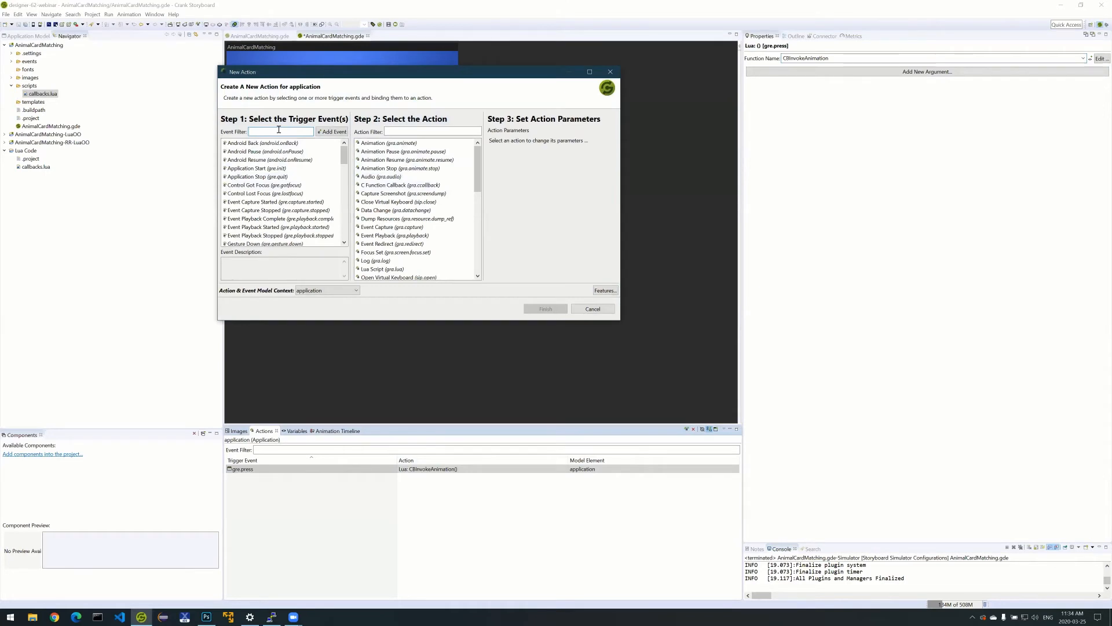
{"action": "type", "text": "Anima"}
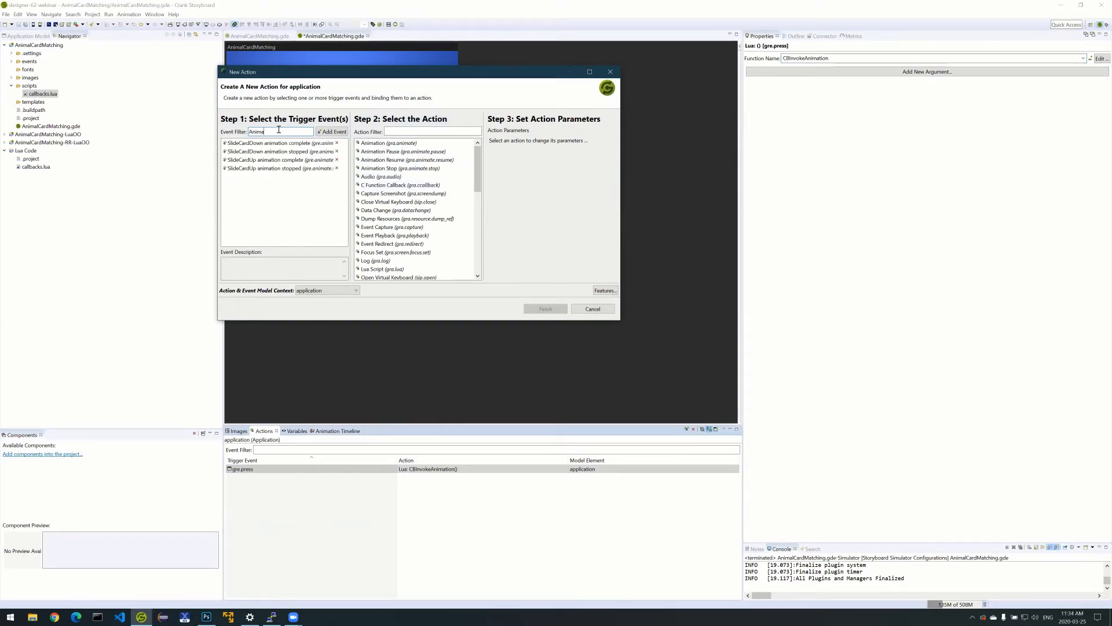
{"action": "type", "text": "t"}
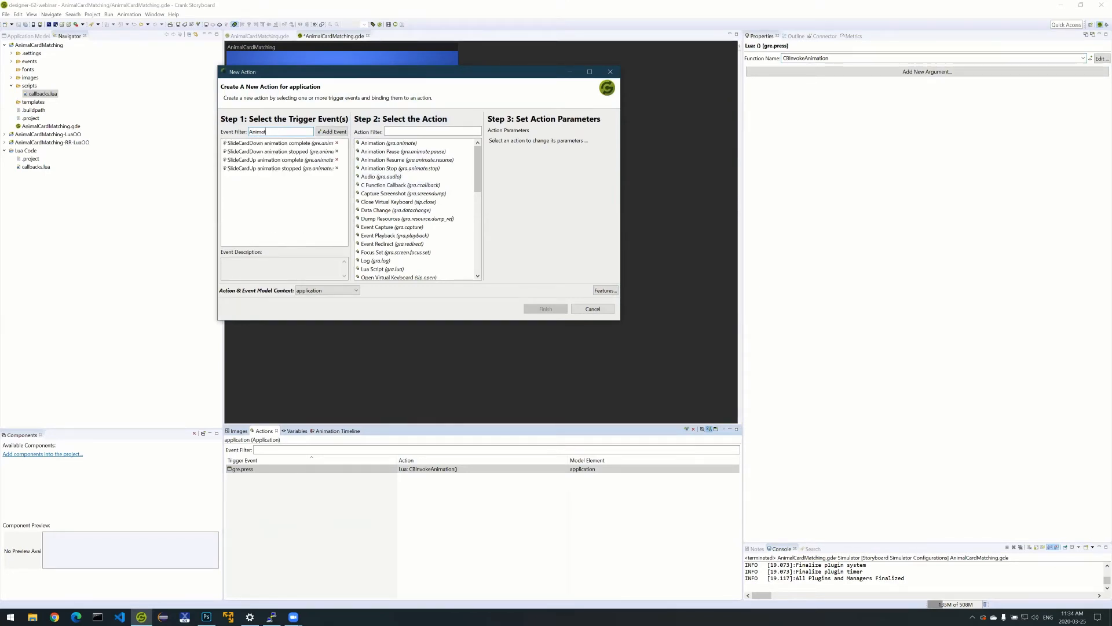
{"action": "left_click", "coordinate": [303, 162]}
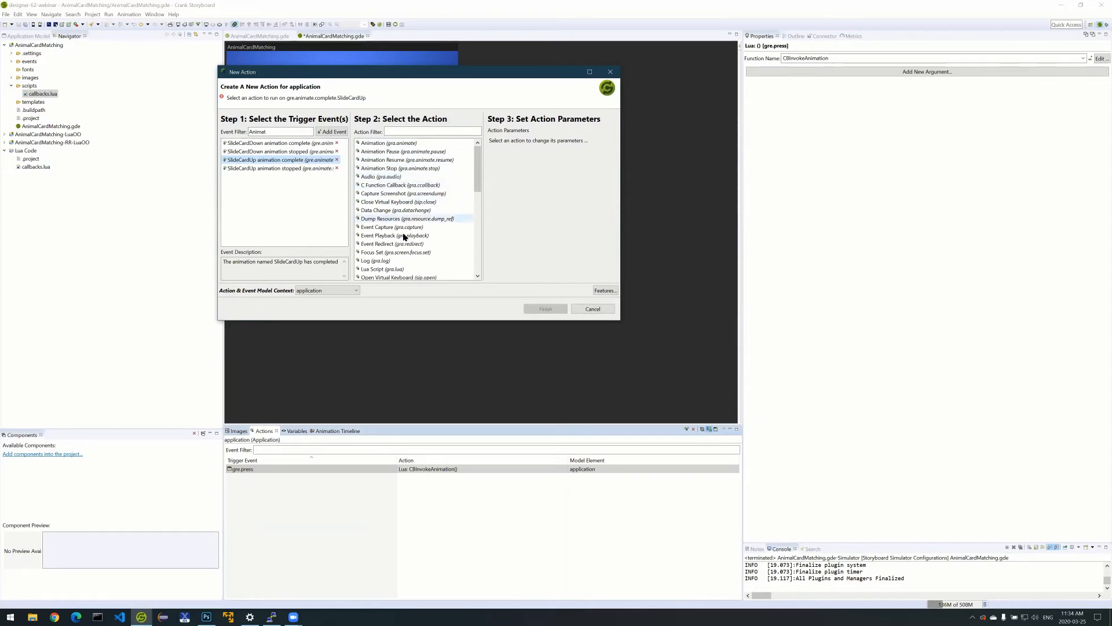
{"action": "left_click", "coordinate": [389, 269]}
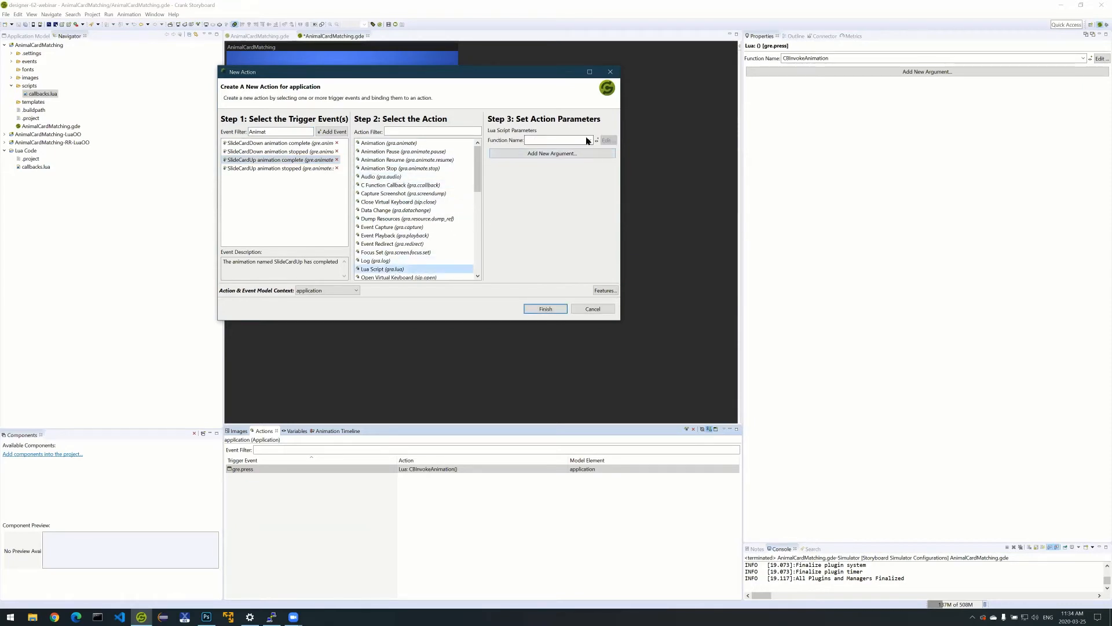
{"action": "left_click", "coordinate": [589, 141]}
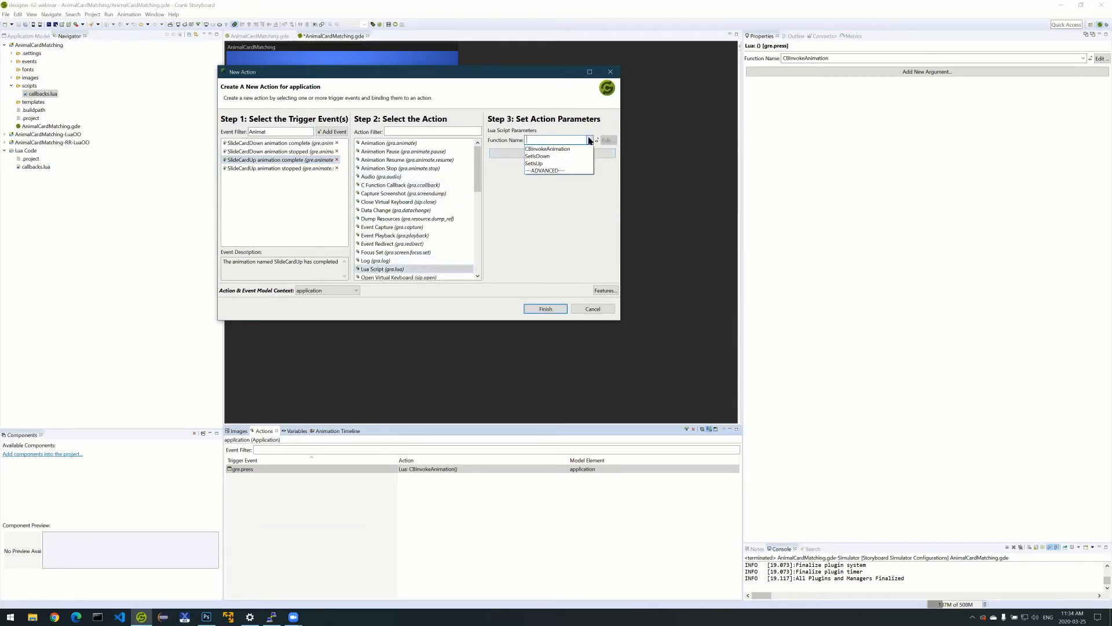
{"action": "left_click", "coordinate": [573, 164]}
{"action": "left_click", "coordinate": [546, 309]}
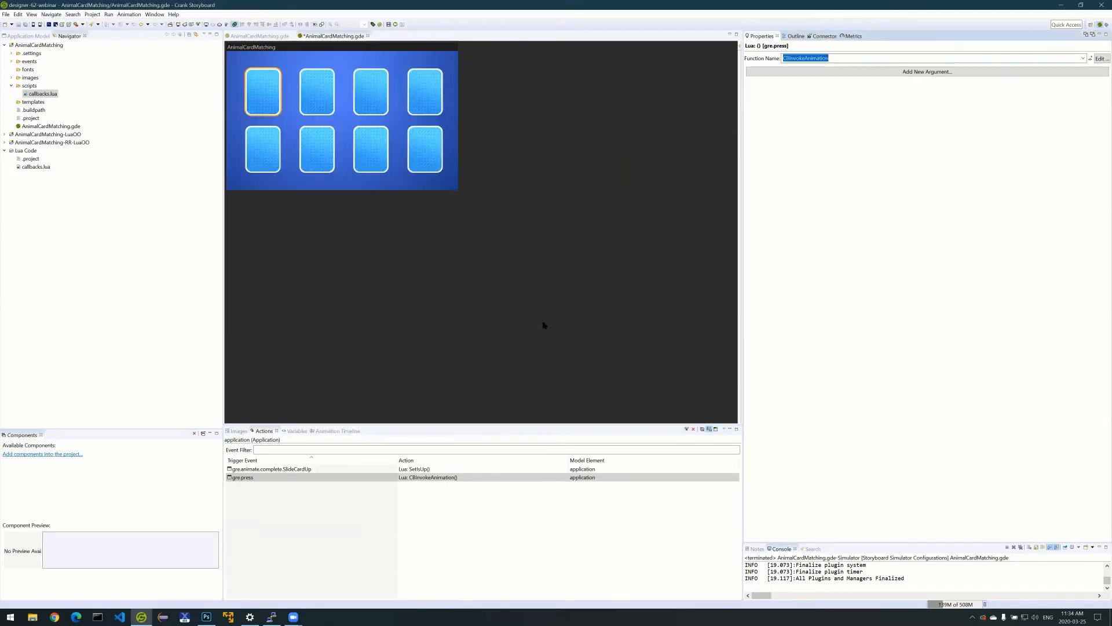
Add an application action that runs the Lua function SetIsDown when the SlideCardDown animation completes.
{"action": "left_click", "coordinate": [687, 429]}
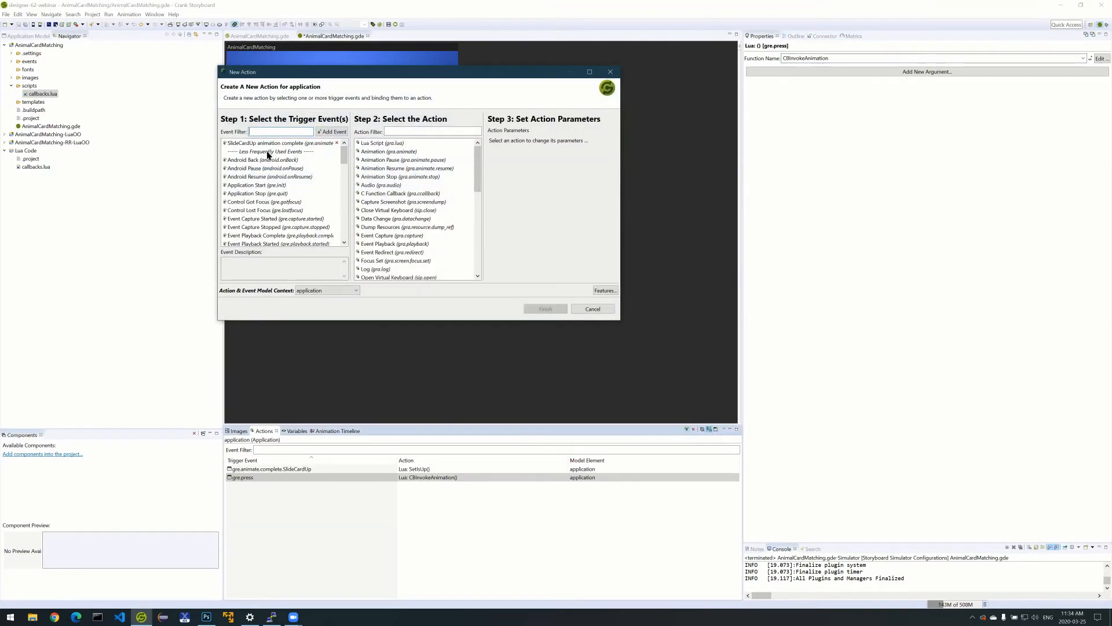
{"action": "left_click", "coordinate": [284, 131]}
{"action": "type", "text": "SlideCar"}
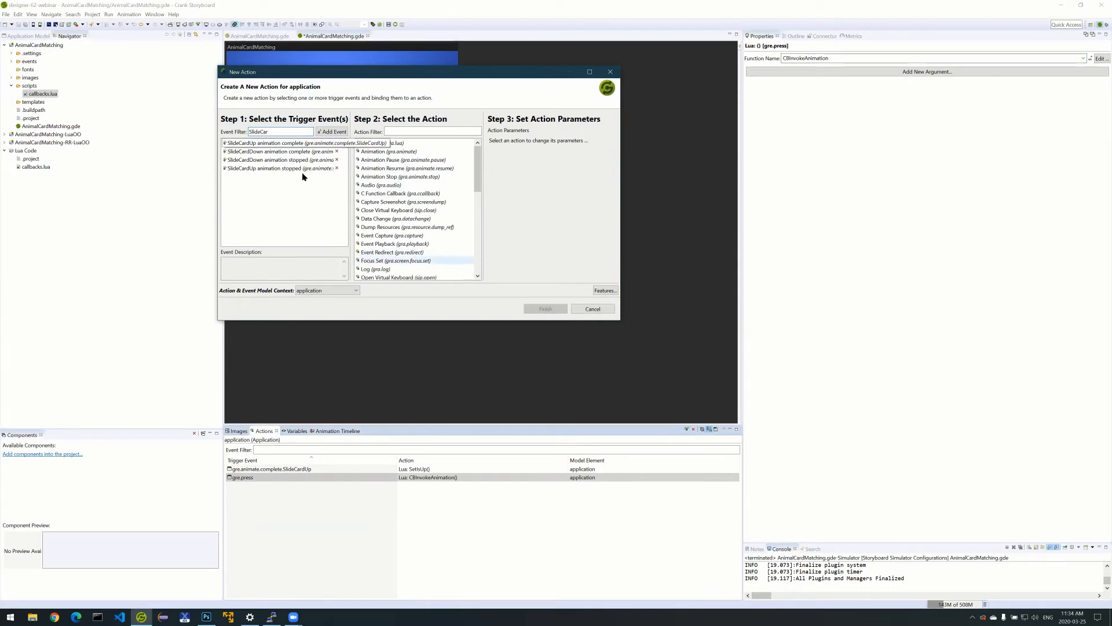
{"action": "left_click", "coordinate": [279, 151]}
{"action": "left_click", "coordinate": [415, 143]}
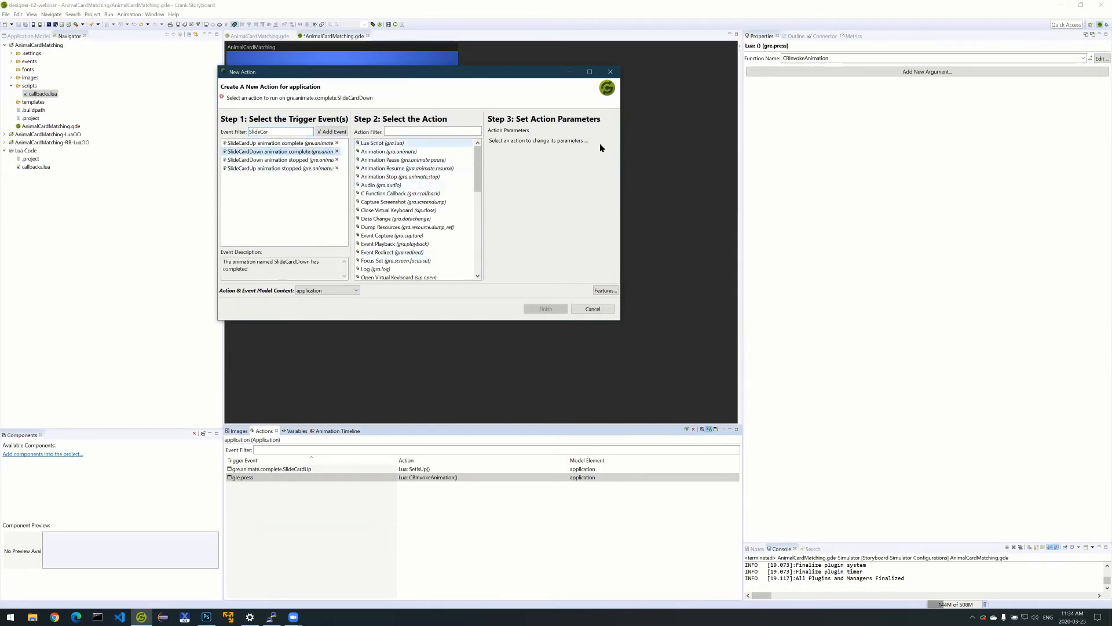
{"action": "left_click", "coordinate": [589, 140]}
{"action": "left_click", "coordinate": [578, 159]}
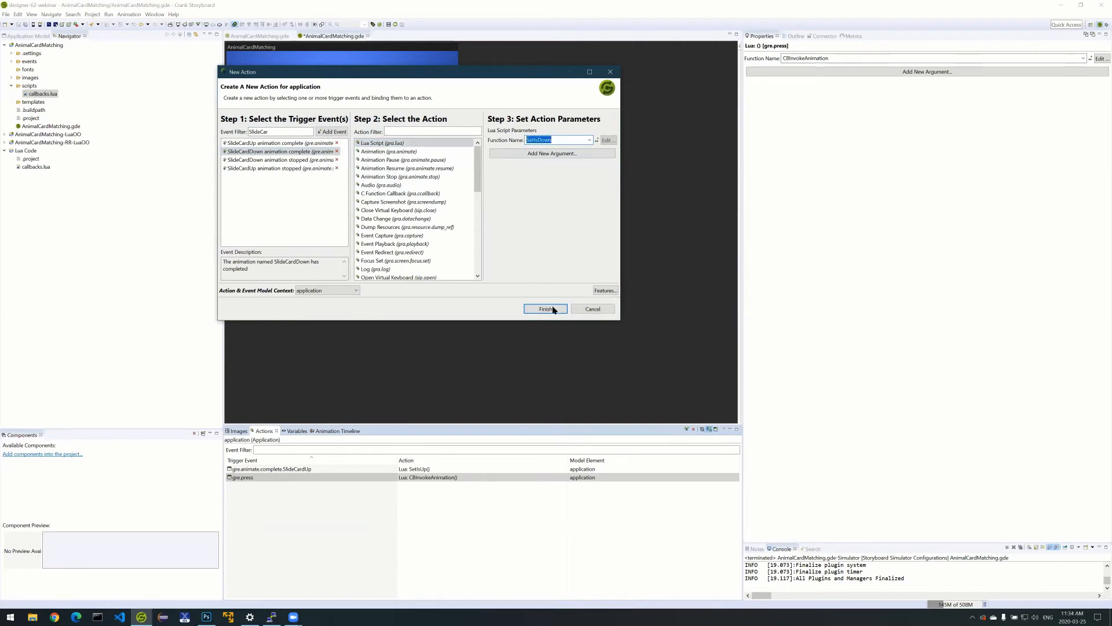
{"action": "left_click", "coordinate": [545, 309]}
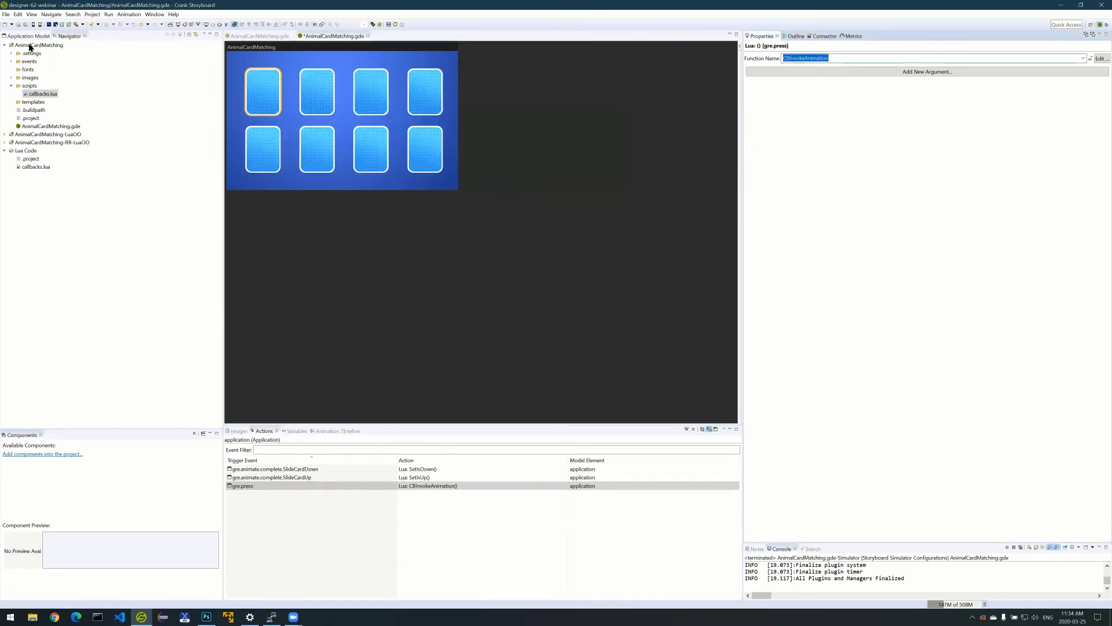
Save AnimalCardMatching.gde, run it in the simulator, toggle the first card up and down repeatedly, and close the simulator.
{"action": "key", "text": "ctrl+F11"}
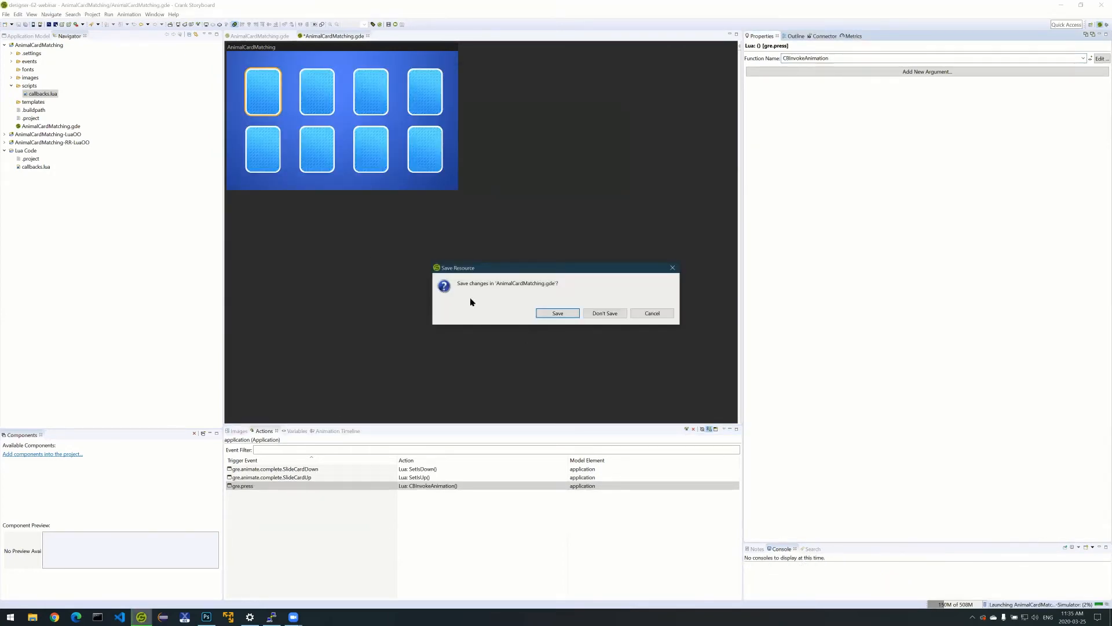
{"action": "left_click", "coordinate": [555, 313]}
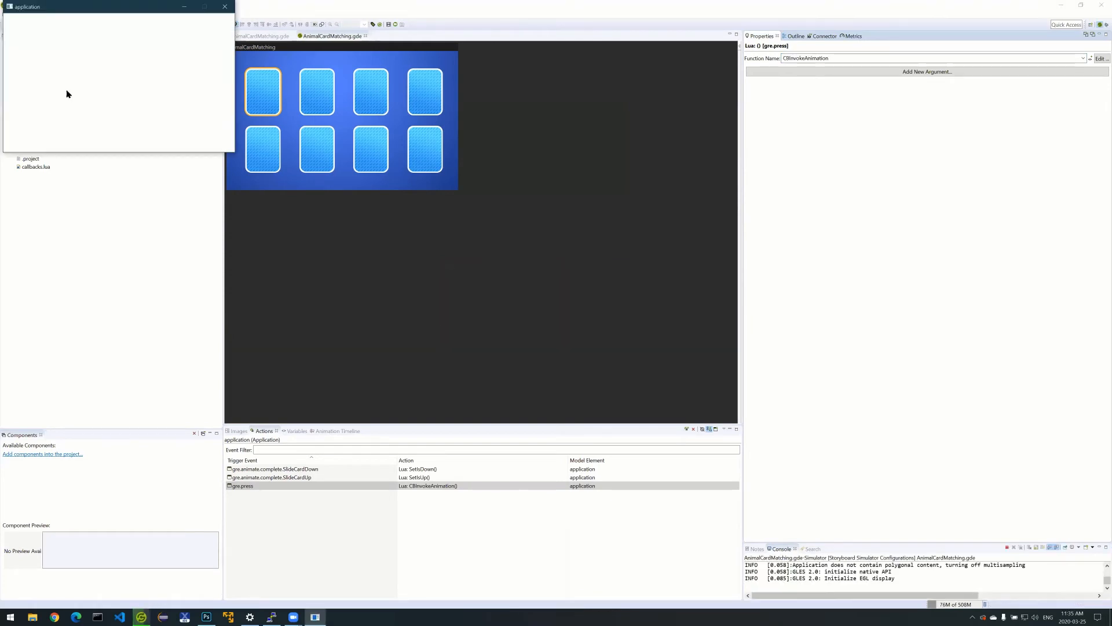
{"action": "left_click", "coordinate": [50, 62]}
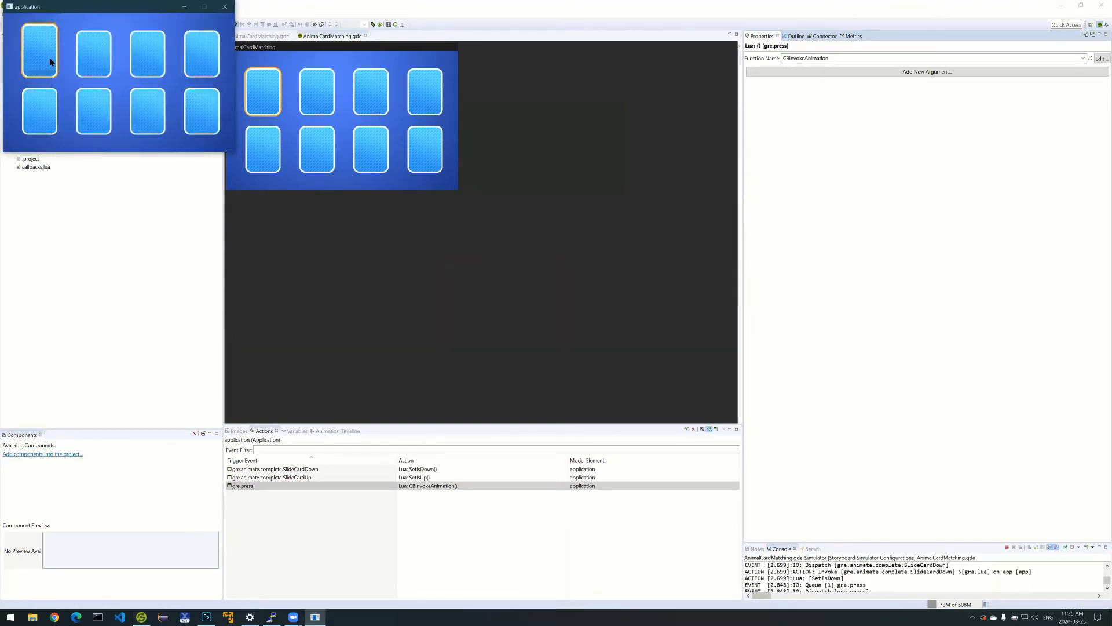
{"action": "left_click", "coordinate": [50, 62]}
{"action": "left_click", "coordinate": [49, 62]}
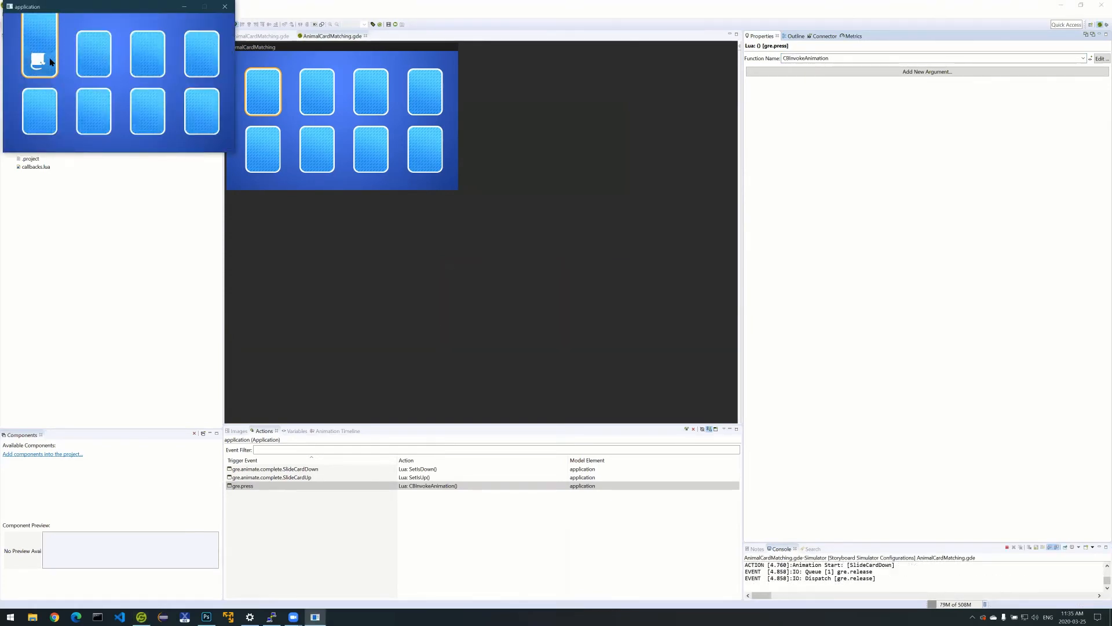
{"action": "left_click", "coordinate": [50, 62]}
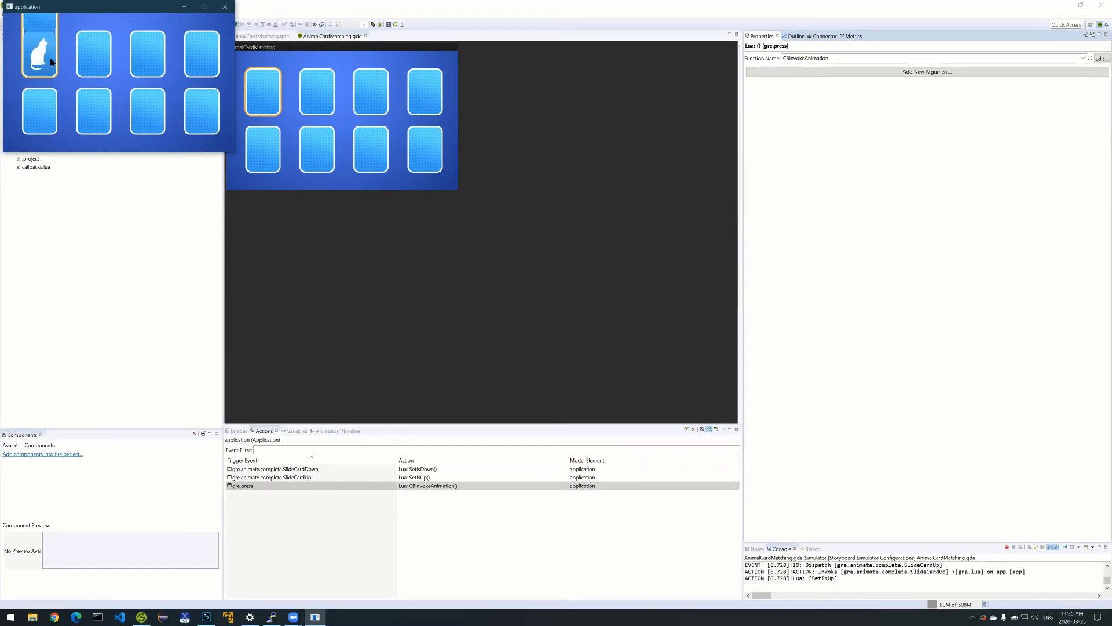
{"action": "left_click", "coordinate": [56, 64]}
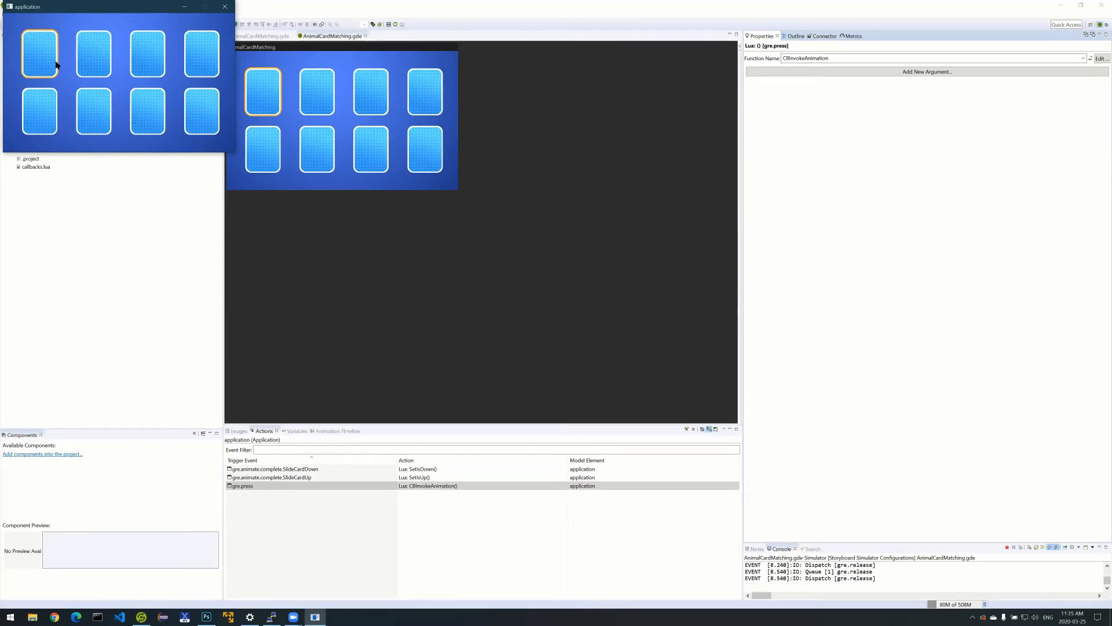
{"action": "left_click", "coordinate": [225, 6]}
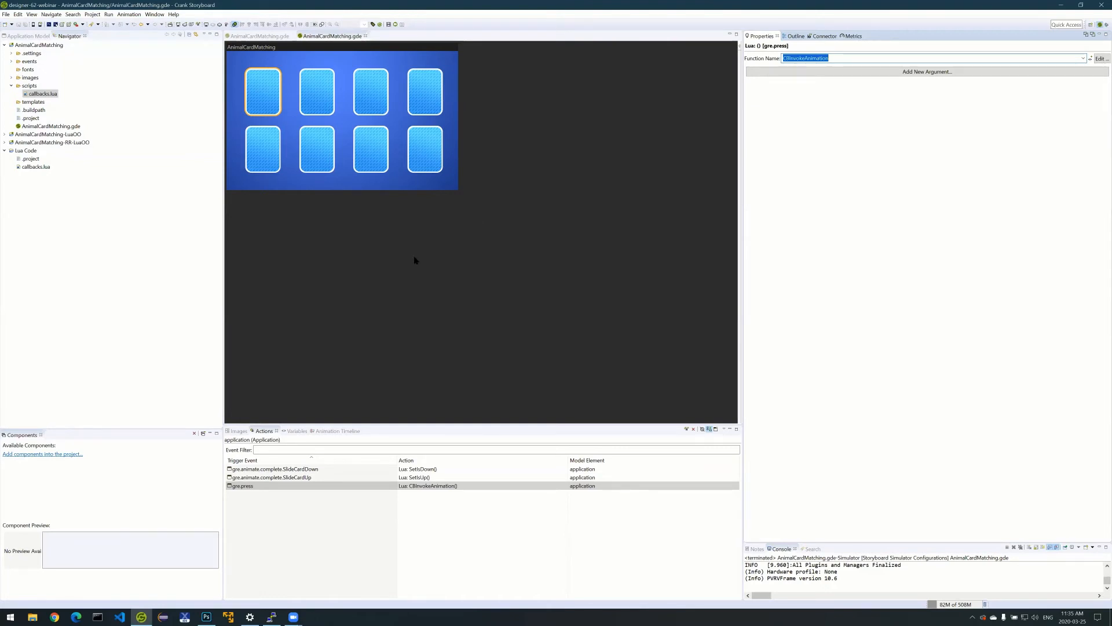
Open AnimalCardMatching.gde from the AnimalCardMatching-LuaOO project and review its actions, including the InvokeAnimation calls for the cat and dog cards.
{"action": "left_click", "coordinate": [5, 134]}
{"action": "left_click", "coordinate": [5, 135]}
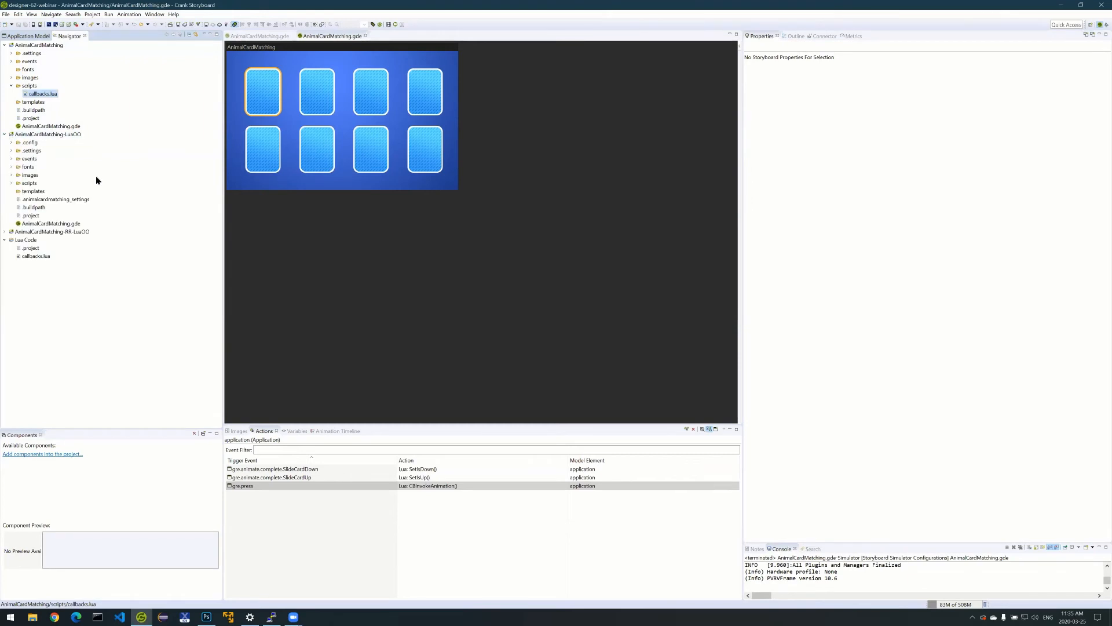
{"action": "double_click", "coordinate": [72, 224]}
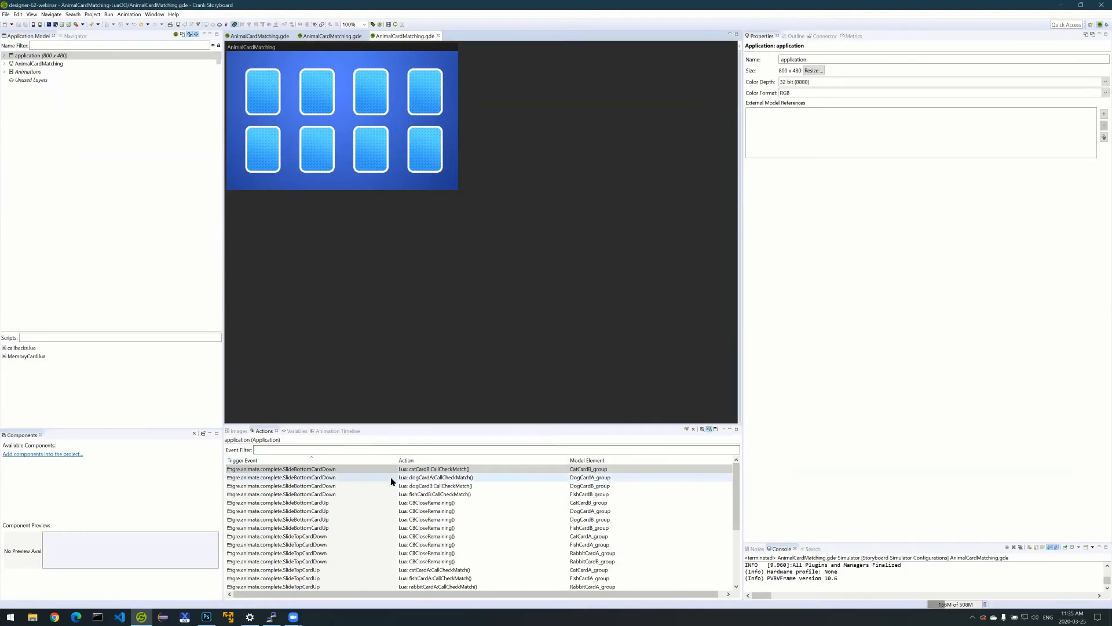
{"action": "scroll", "coordinate": [441, 495], "scroll_direction": "down", "scroll_amount": 4}
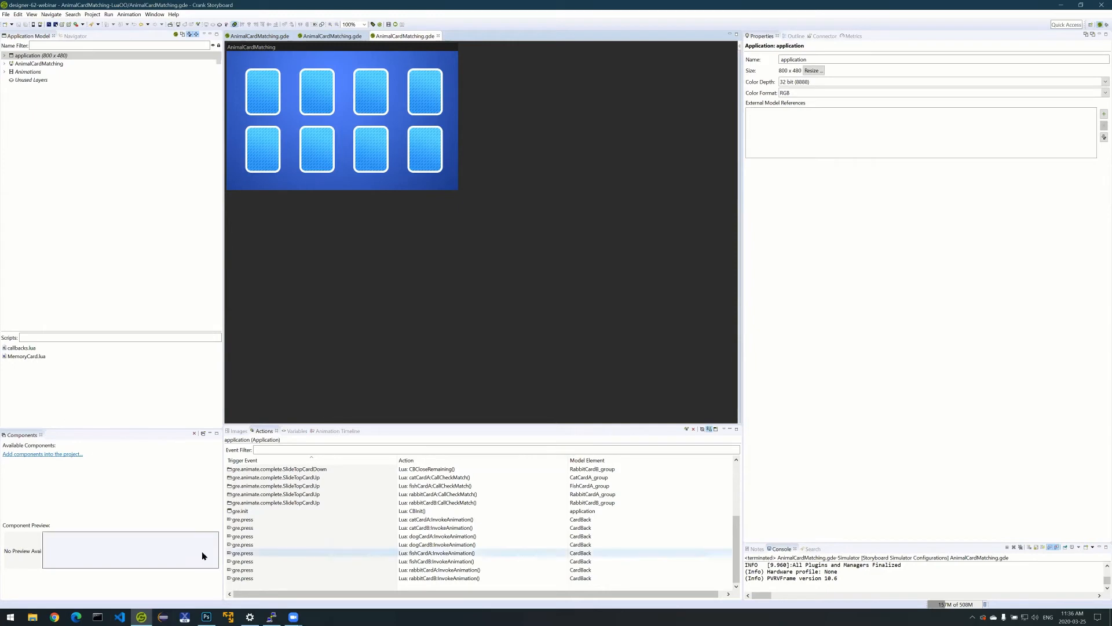
{"action": "left_click", "coordinate": [443, 521]}
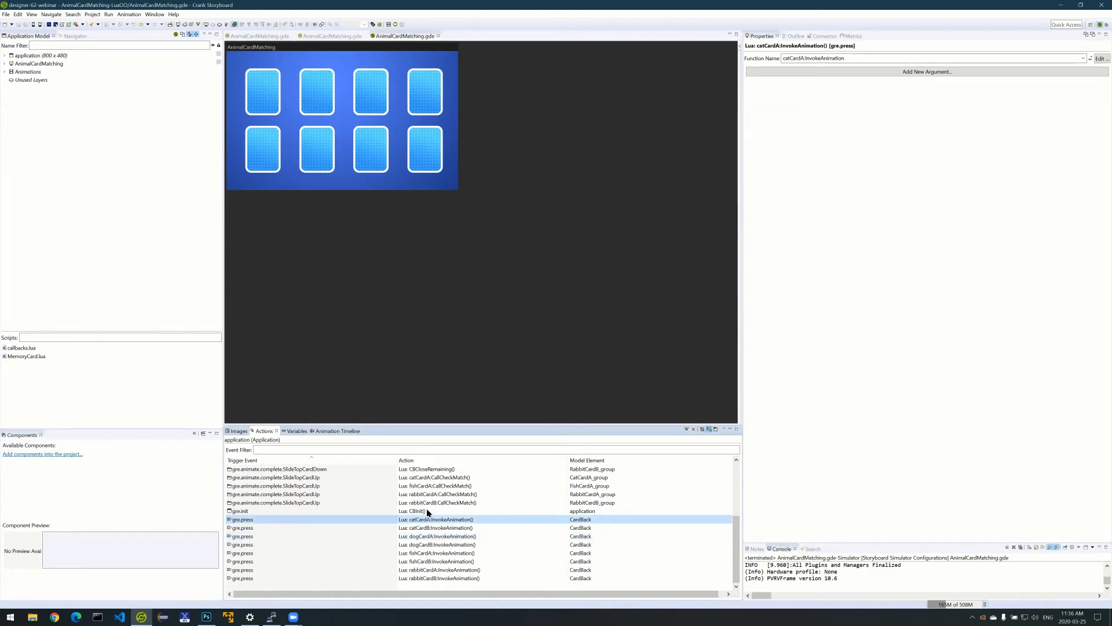
{"action": "left_click", "coordinate": [422, 528]}
{"action": "left_click", "coordinate": [423, 536]}
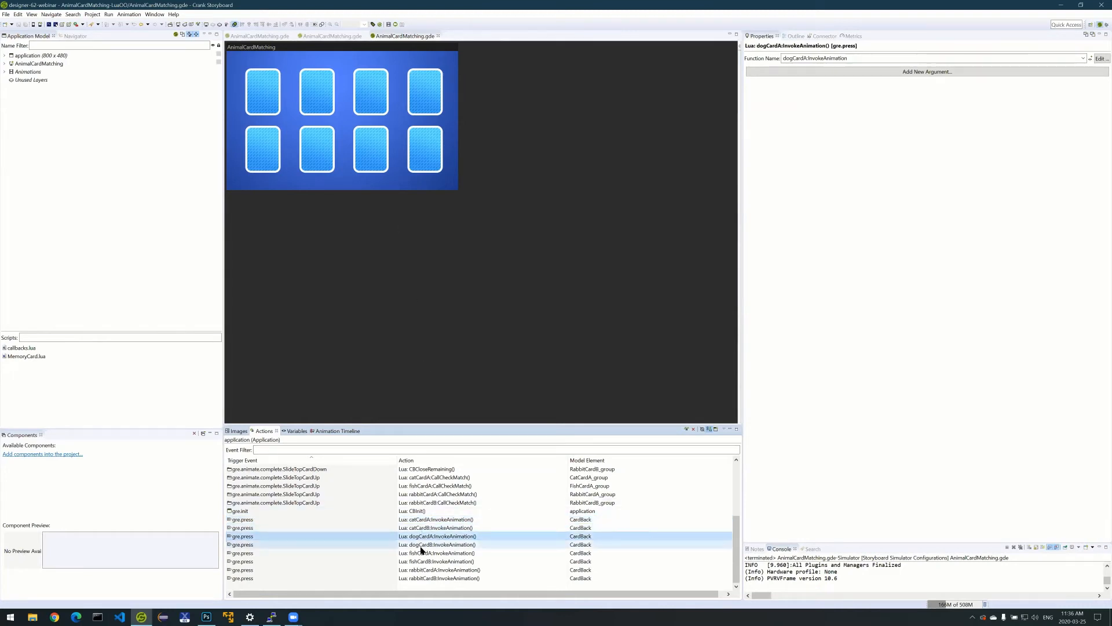
{"action": "left_click", "coordinate": [423, 545]}
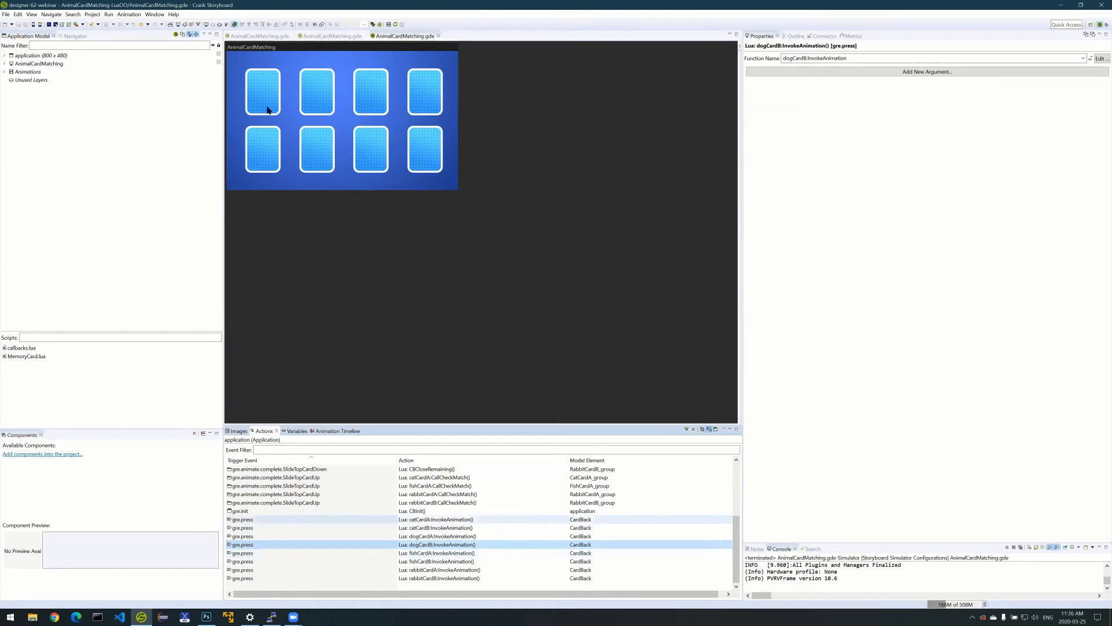
Open the MemoryCard.lua script and review its card constructor, state functions and InvokeAnimation function.
{"action": "left_click", "coordinate": [47, 357]}
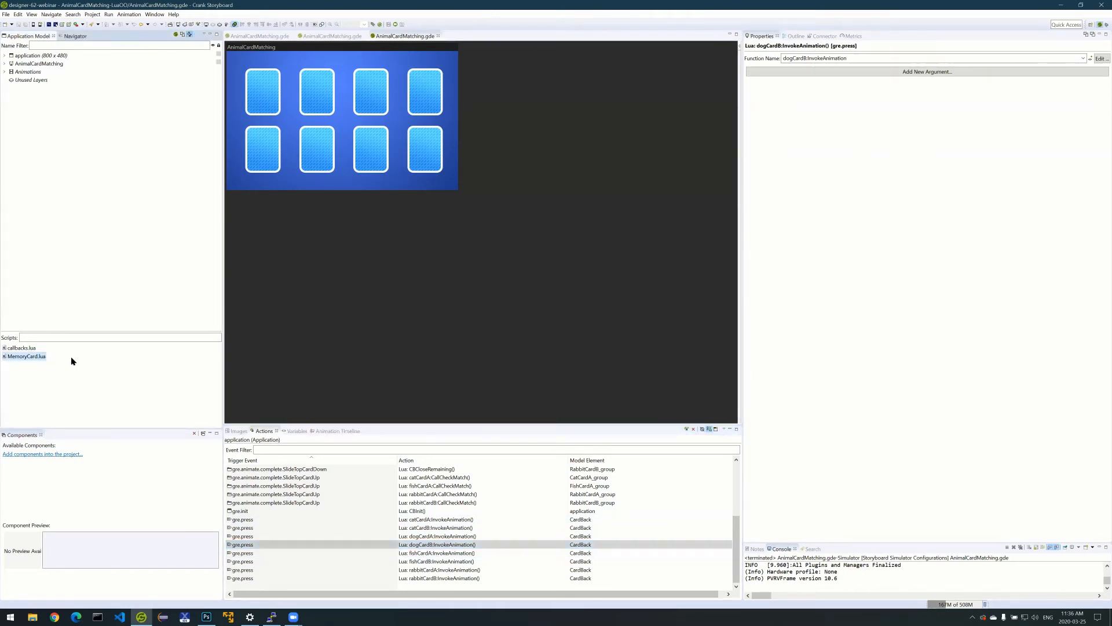
{"action": "double_click", "coordinate": [20, 356]}
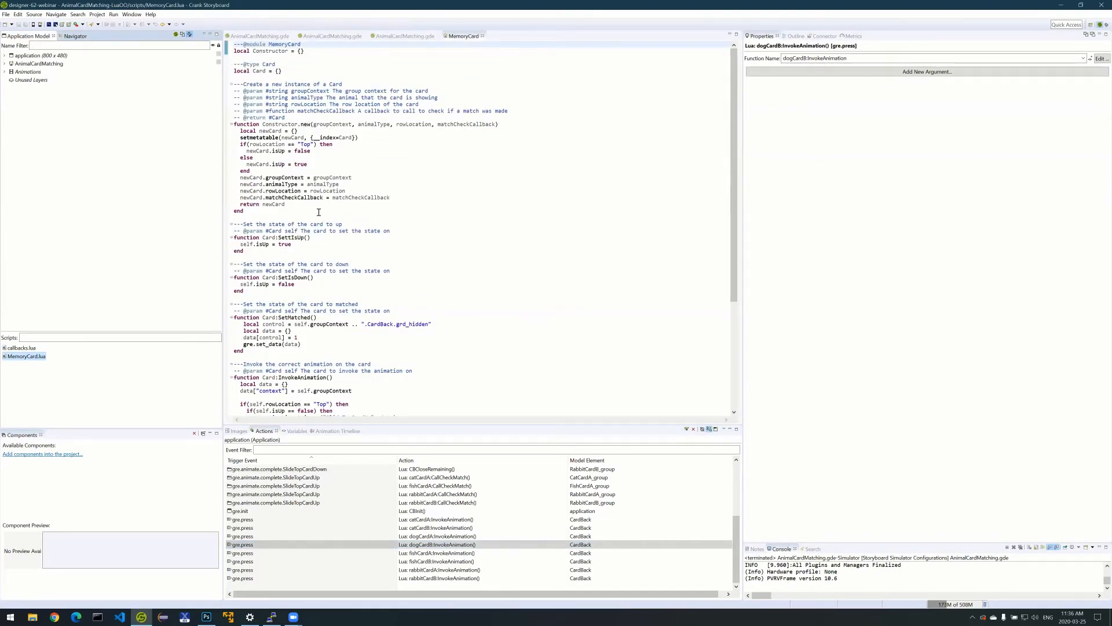
{"action": "scroll", "coordinate": [319, 213], "scroll_direction": "down", "scroll_amount": 3}
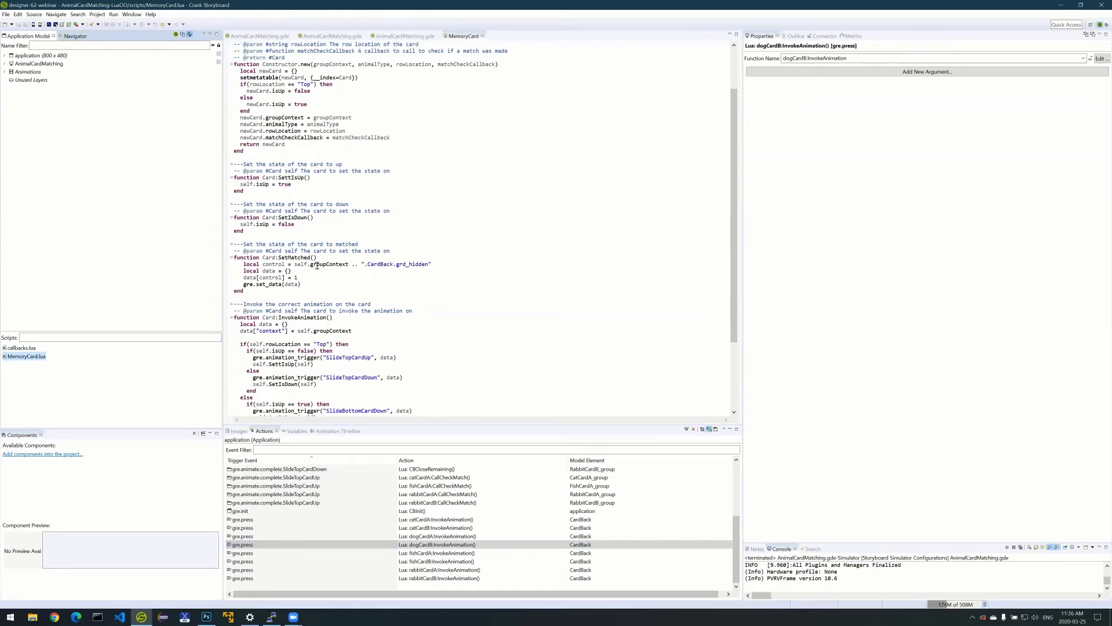
{"action": "scroll", "coordinate": [317, 265], "scroll_direction": "down", "scroll_amount": 1}
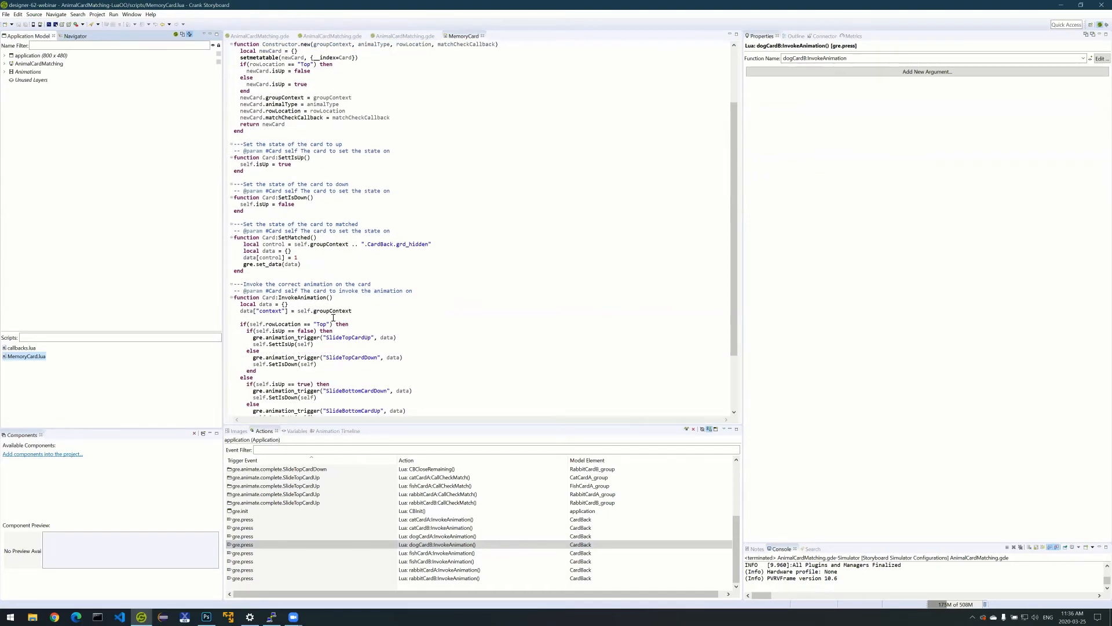
{"action": "scroll", "coordinate": [333, 318], "scroll_direction": "down", "scroll_amount": 4}
{"action": "scroll", "coordinate": [333, 318], "scroll_direction": "up", "scroll_amount": 8}
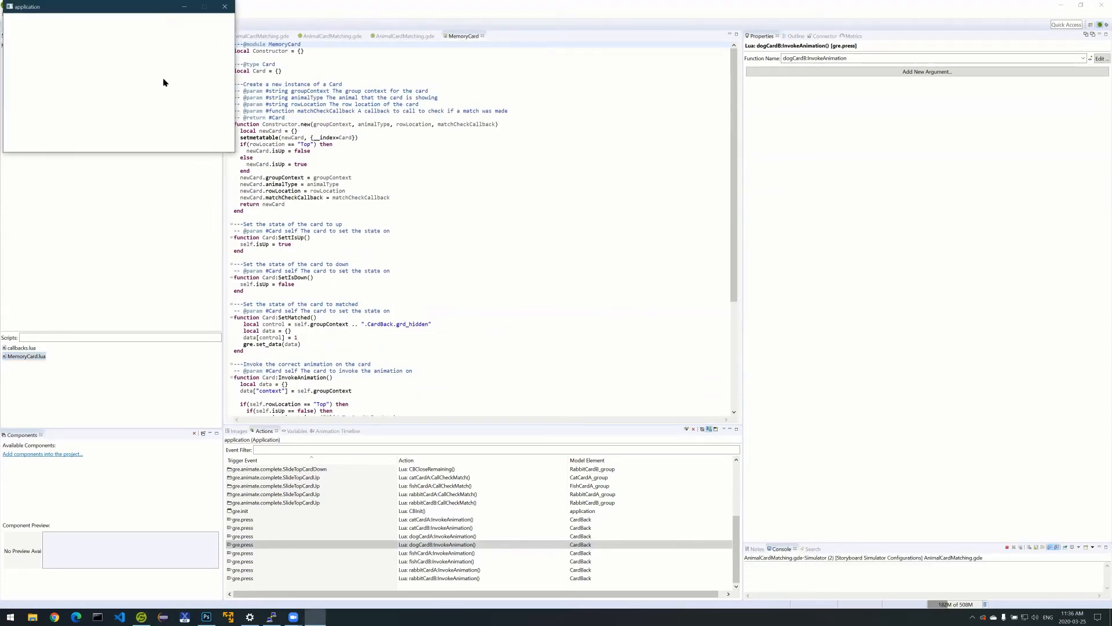
Play the card-matching game in the simulator by flipping the first column's cards and two more top-row cards, and close the simulator.
{"action": "left_click", "coordinate": [119, 170]}
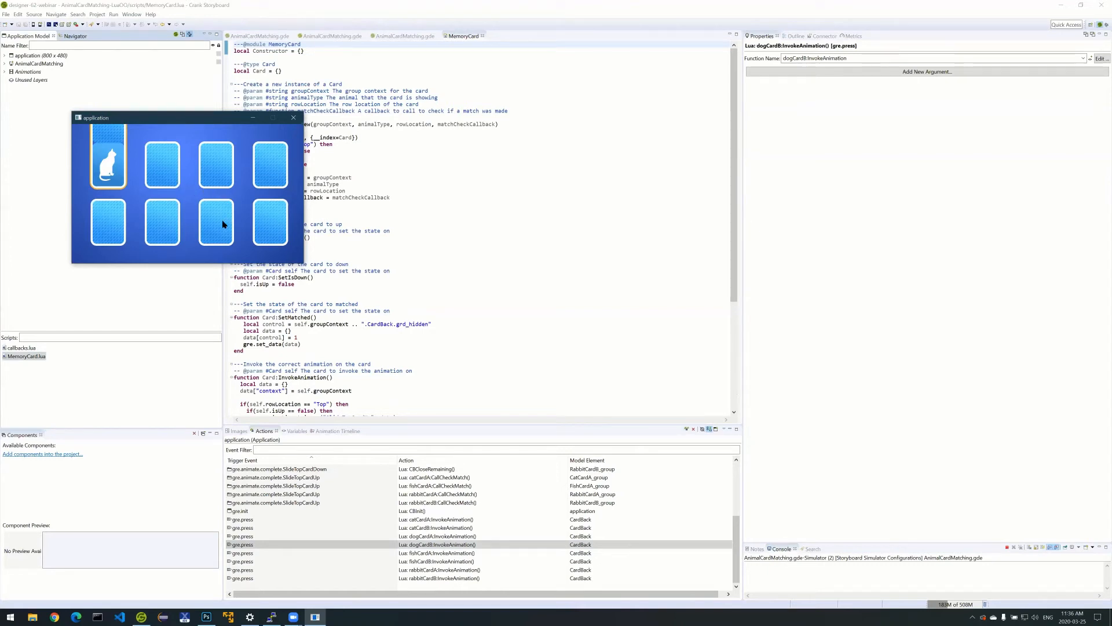
{"action": "left_click", "coordinate": [123, 223]}
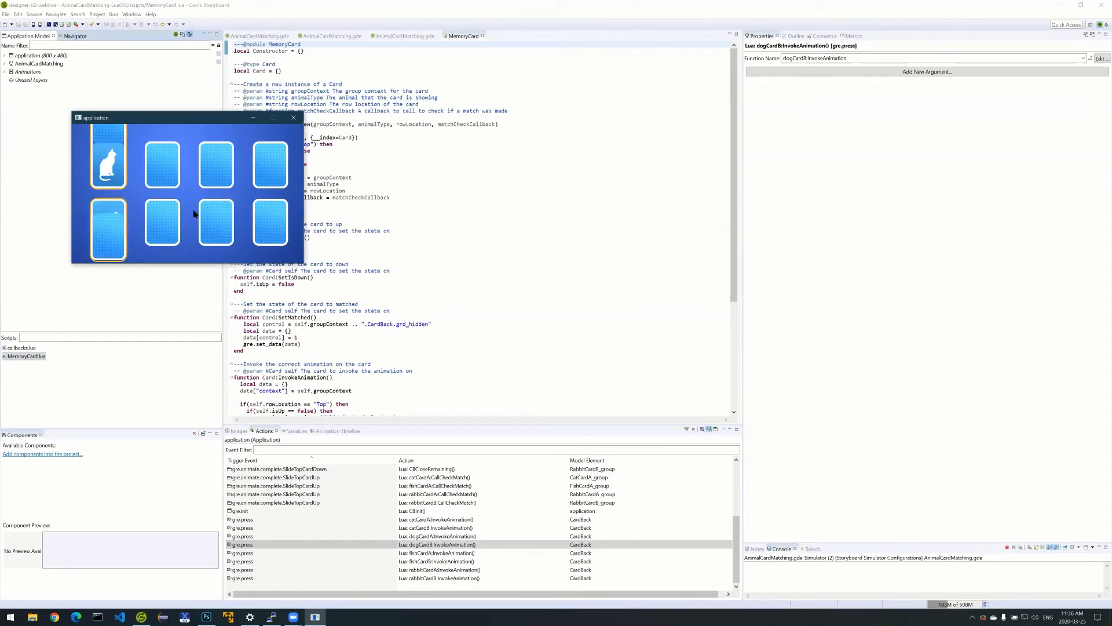
{"action": "left_click", "coordinate": [166, 177]}
{"action": "left_click", "coordinate": [219, 175]}
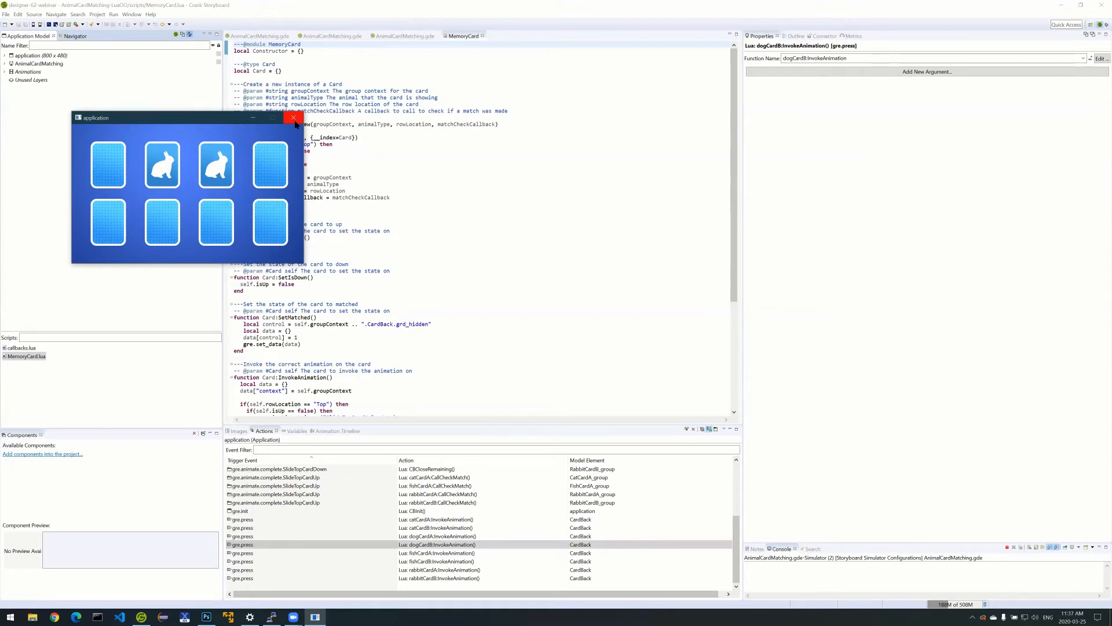
{"action": "left_click", "coordinate": [294, 118]}
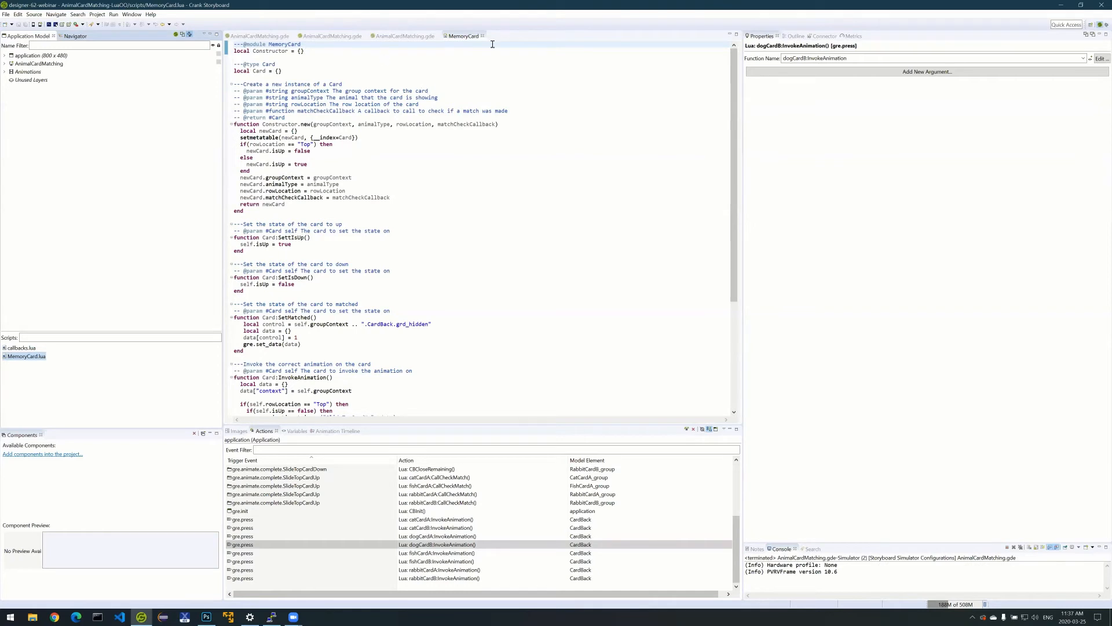
Close the MemoryCard script and all open AnimalCardMatching.gde files, and reopen AnimalCardMatching.gde from the AnimalCardMatching-LuaOO project.
{"action": "key", "text": "ctrl+w"}
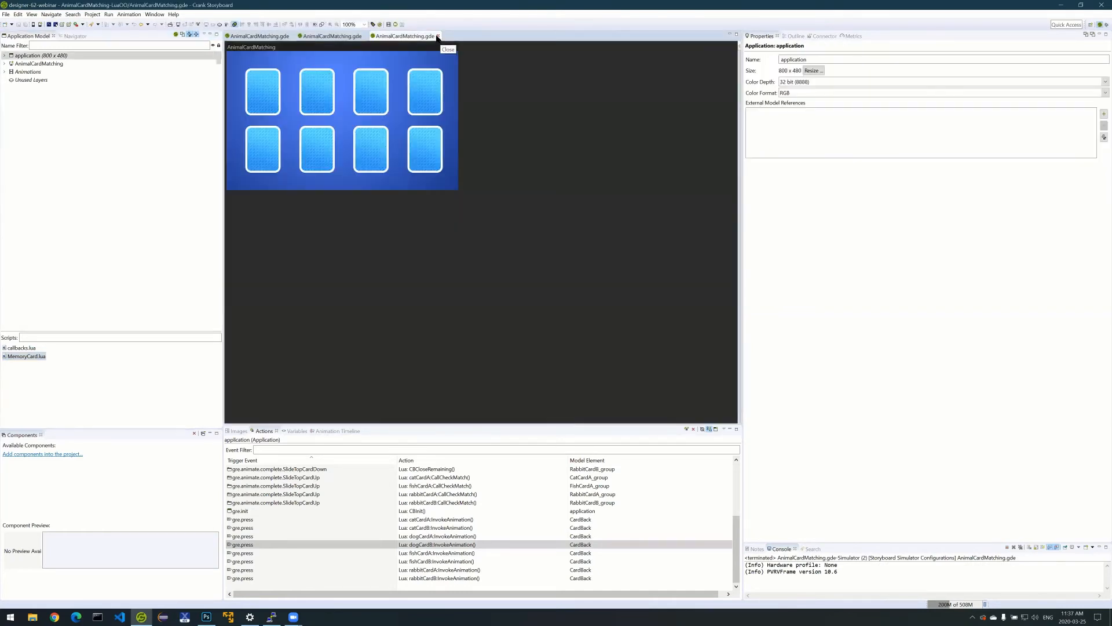
{"action": "left_click", "coordinate": [364, 36]}
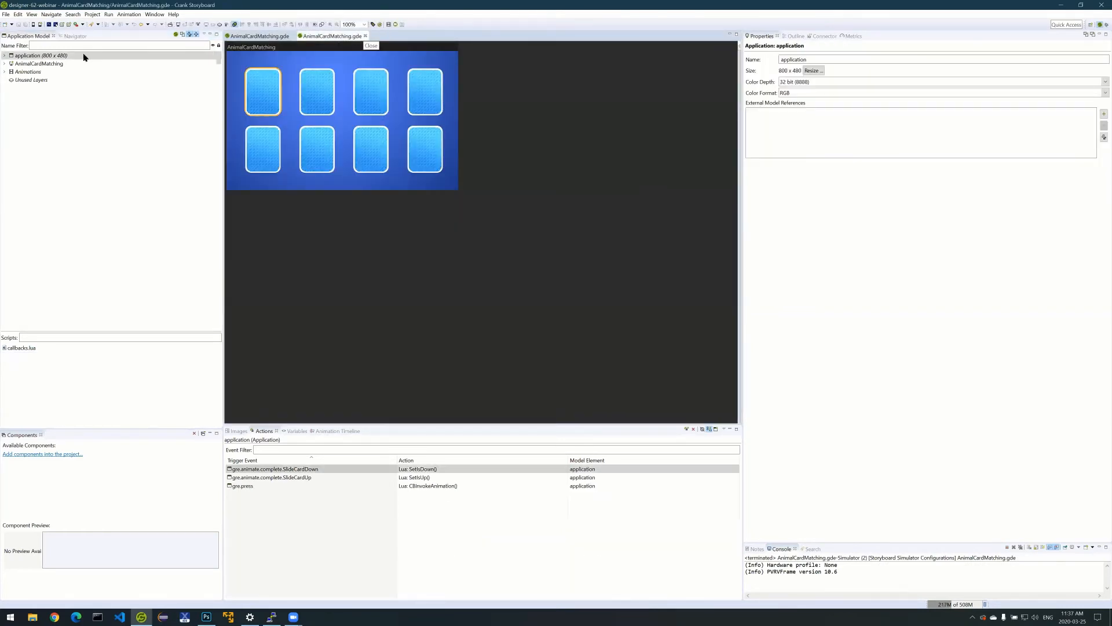
{"action": "left_click", "coordinate": [365, 36]}
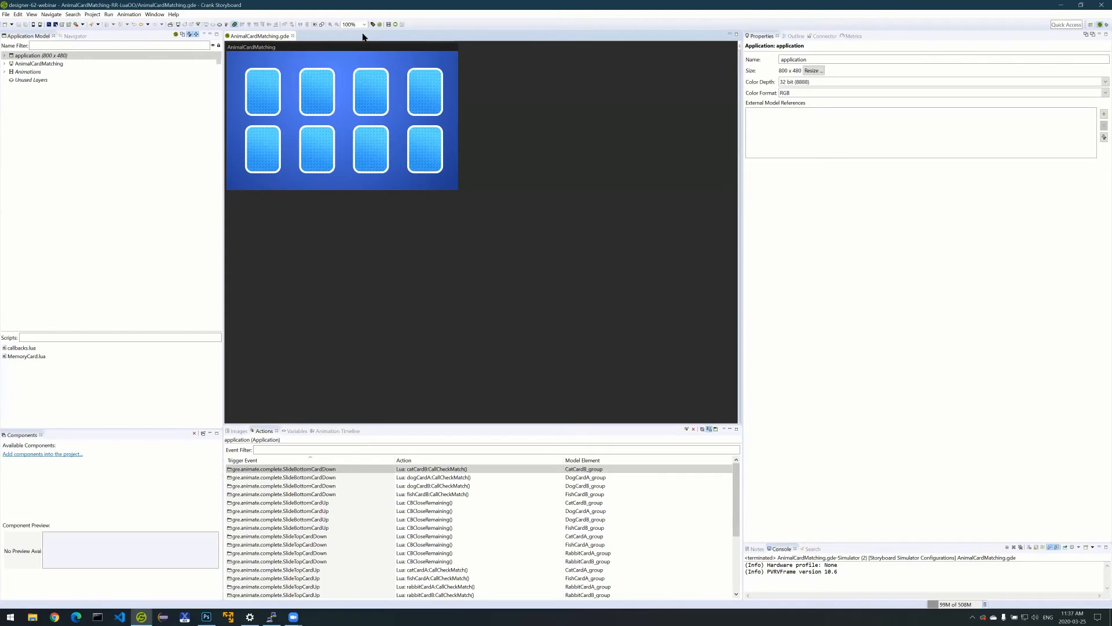
{"action": "left_click", "coordinate": [293, 36]}
{"action": "left_click", "coordinate": [67, 39]}
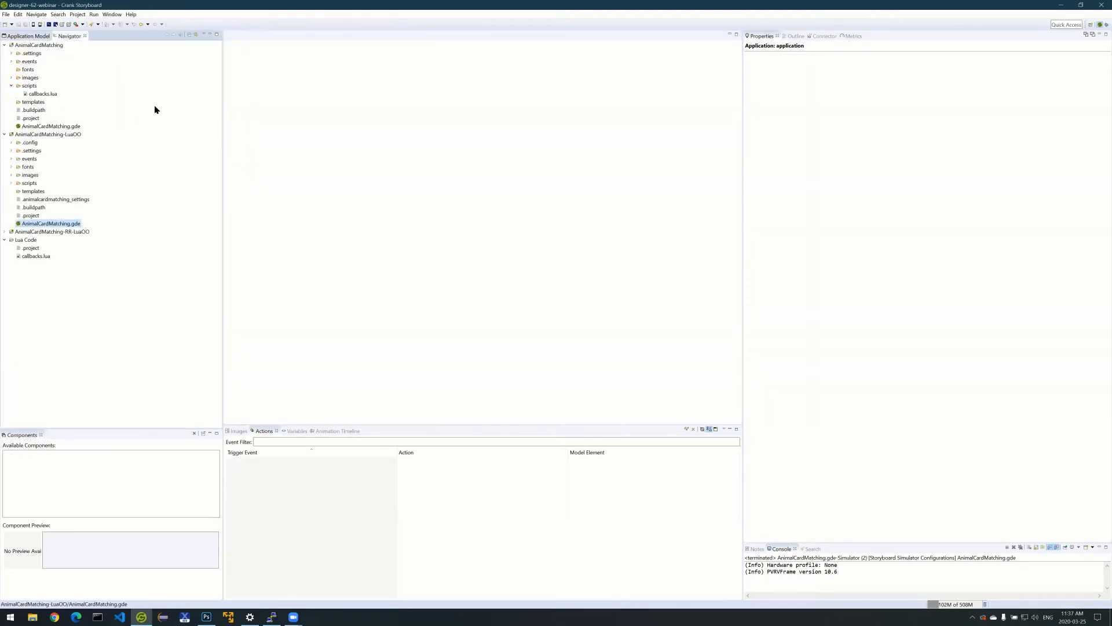
{"action": "double_click", "coordinate": [58, 226]}
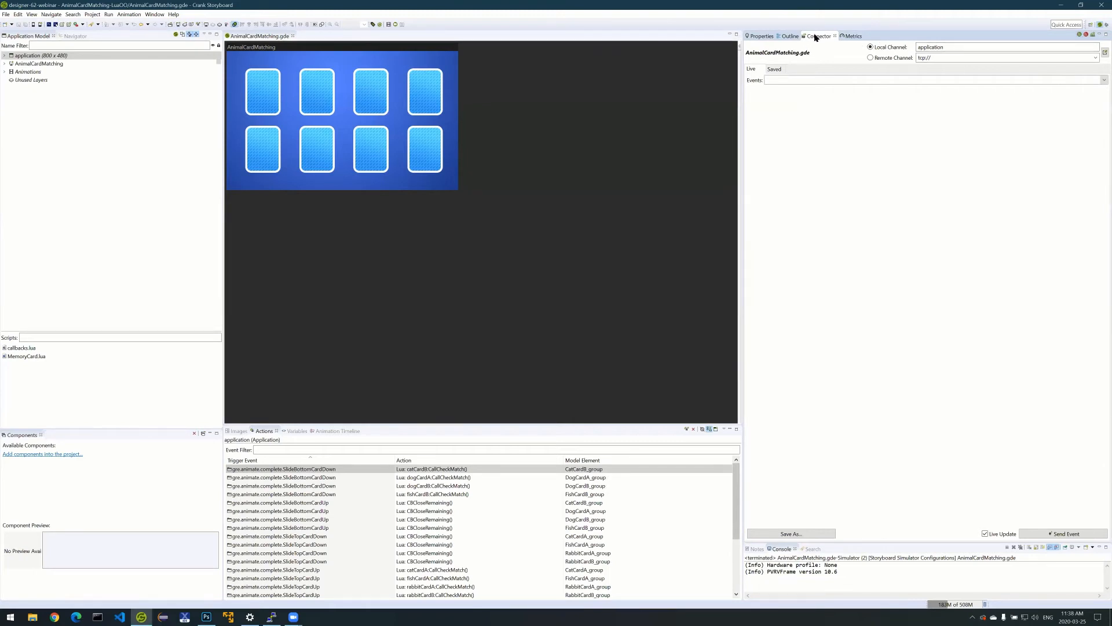
Check the AnimalCardMatching-LuaOO project files and run its application in the simulator with the Connector settings displayed.
{"action": "left_click", "coordinate": [815, 82]}
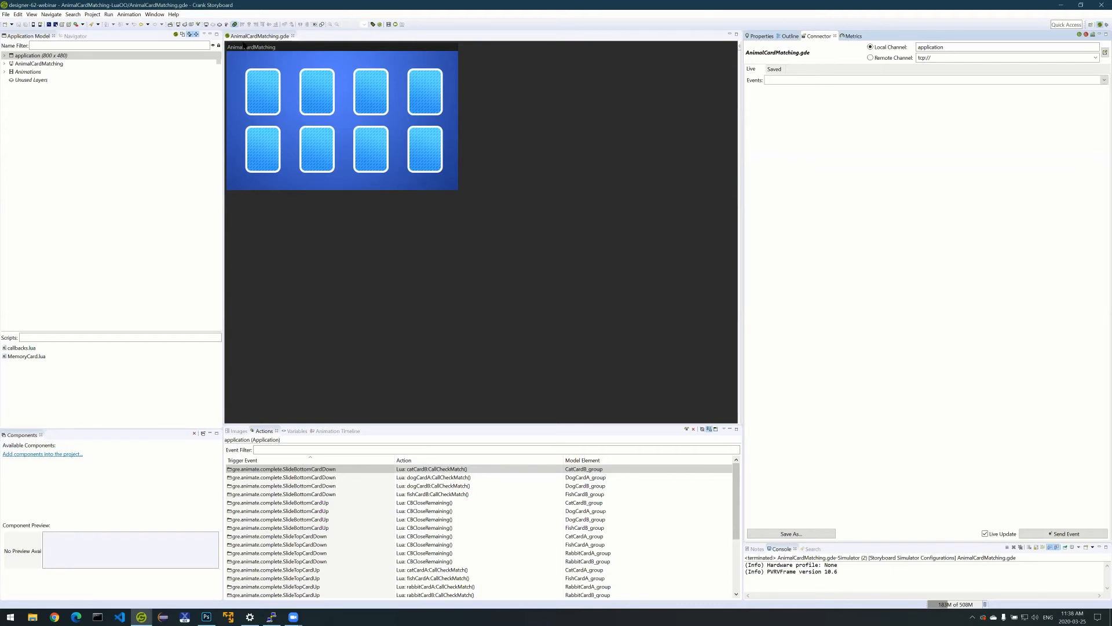
{"action": "left_click", "coordinate": [71, 36]}
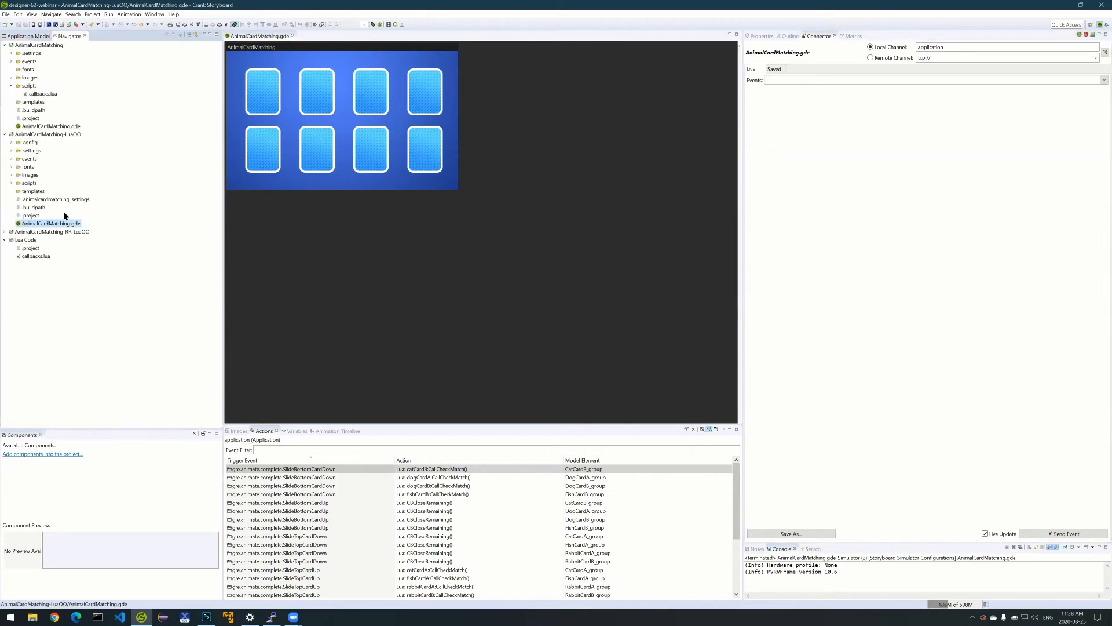
{"action": "left_click", "coordinate": [38, 35]}
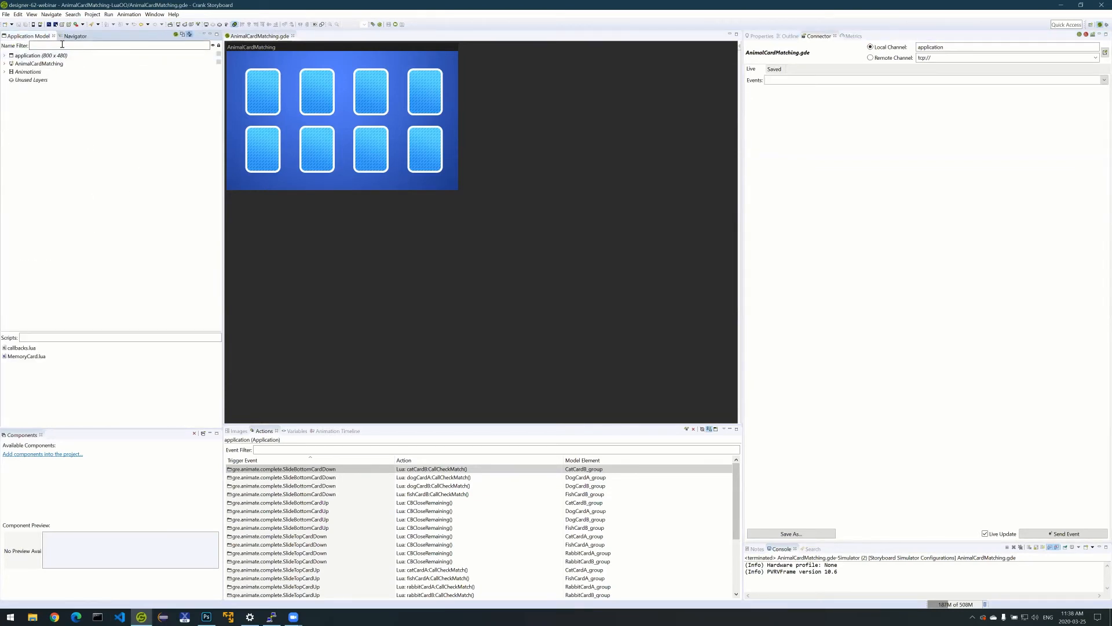
{"action": "left_click", "coordinate": [407, 215]}
{"action": "key", "text": "ctrl+F11"}
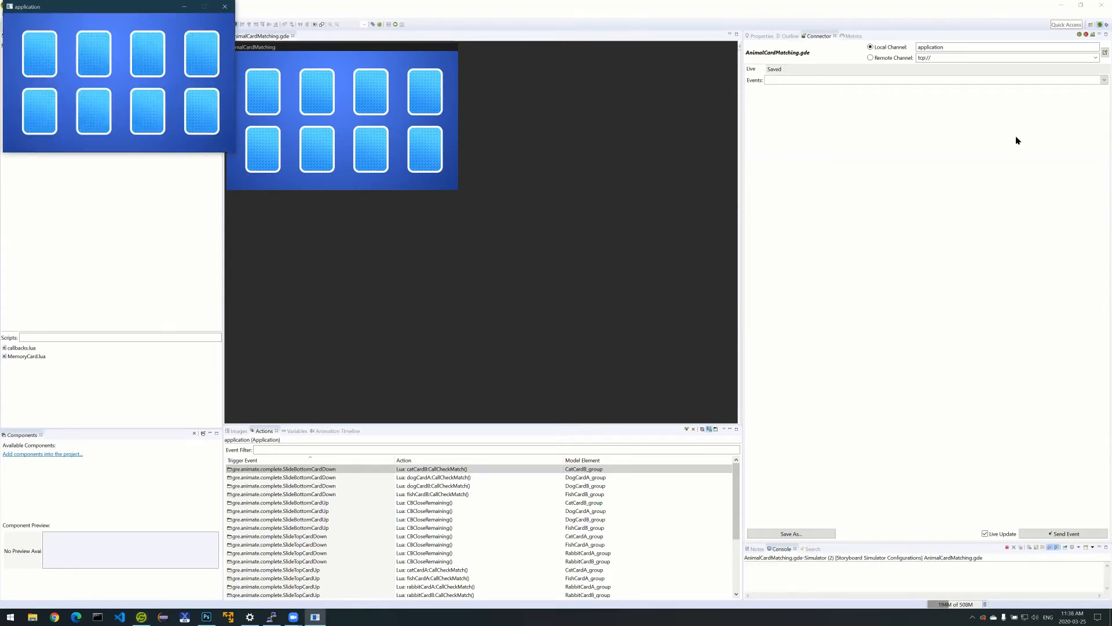
Configure the performance log to write to mem.plog, start logging, and check the project files for the log.
{"action": "left_click", "coordinate": [1094, 34]}
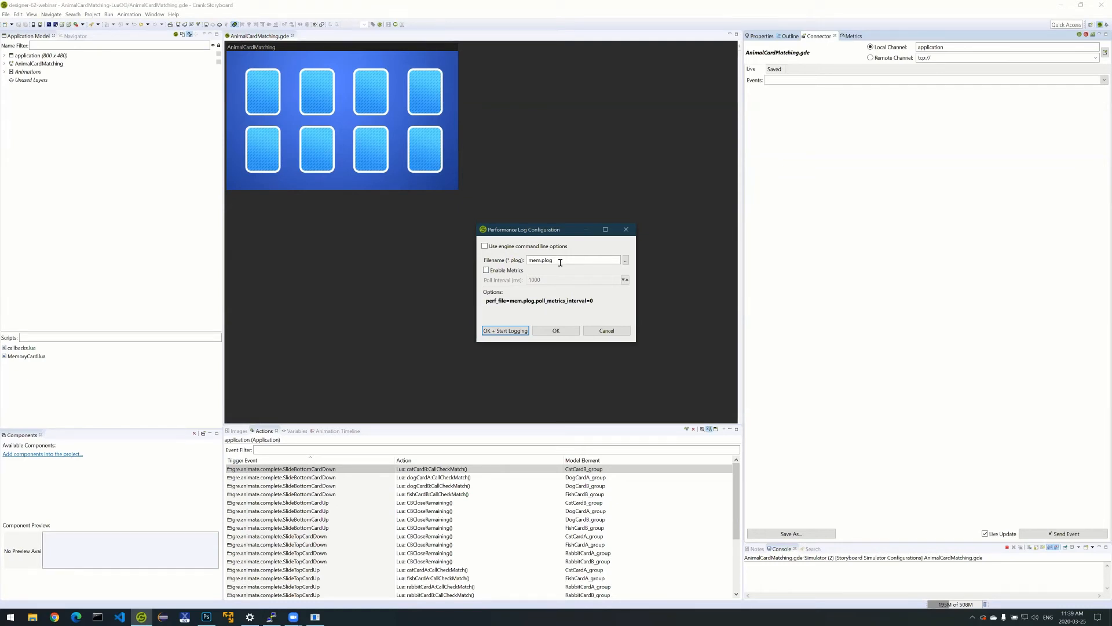
{"action": "left_click", "coordinate": [565, 331]}
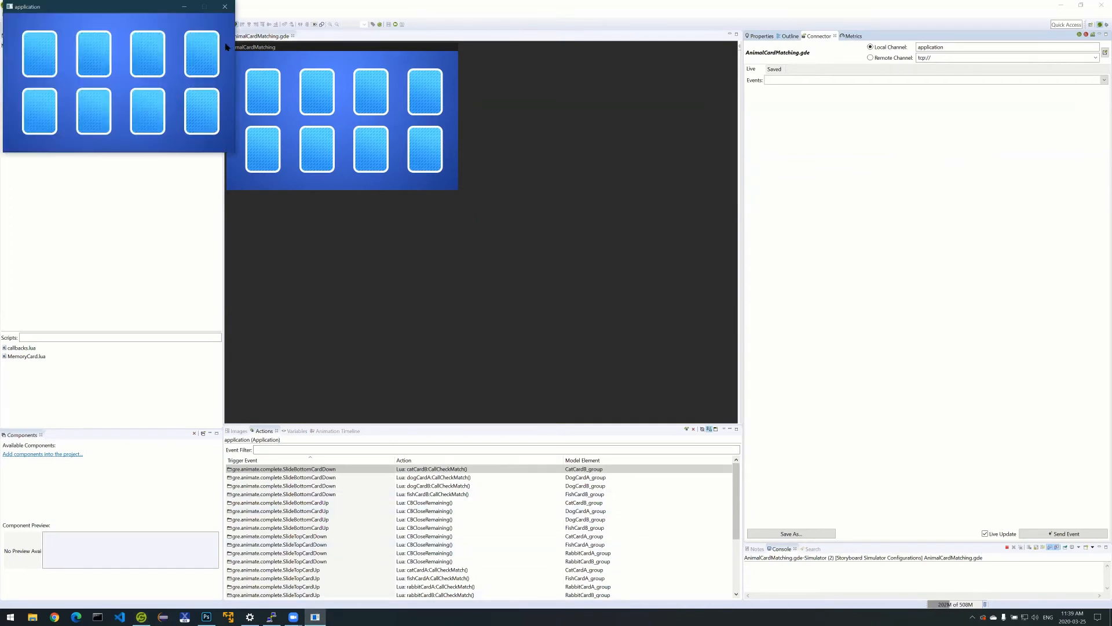
{"action": "left_click", "coordinate": [991, 89]}
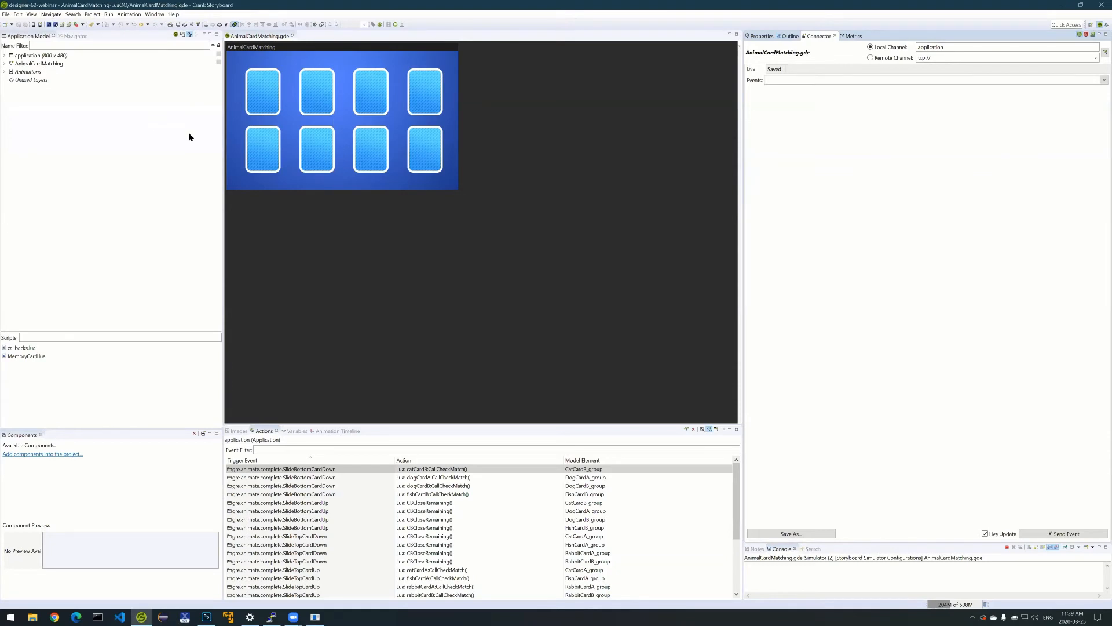
{"action": "left_click", "coordinate": [74, 36]}
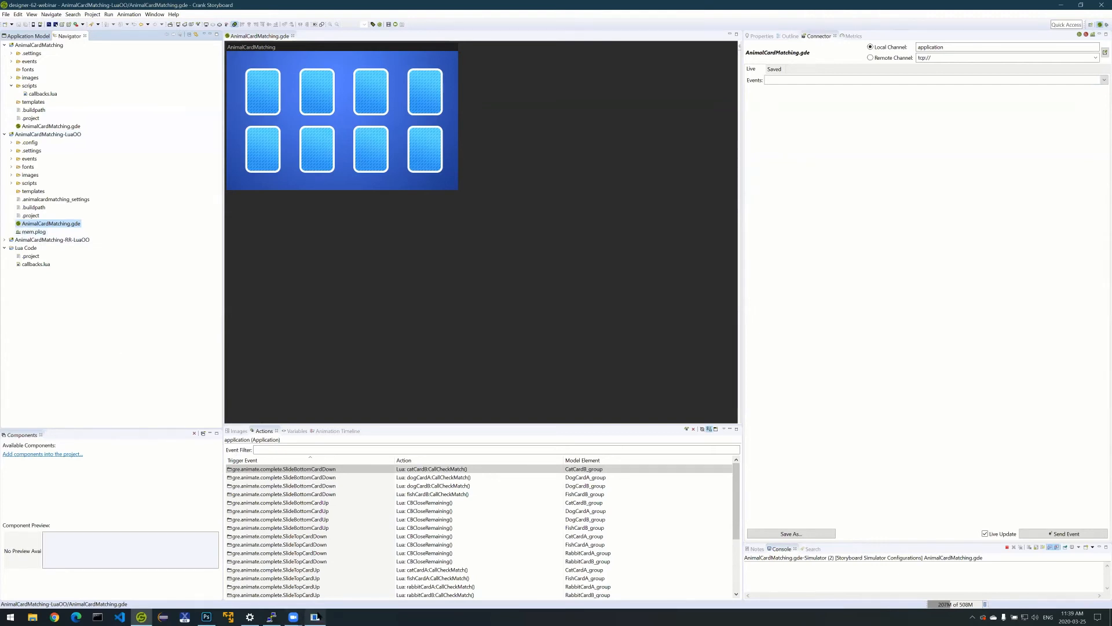
Flip several top- and bottom-row cards in the running simulator to generate performance data, and stop the logging.
{"action": "left_click", "coordinate": [316, 616]}
{"action": "left_click", "coordinate": [51, 53]}
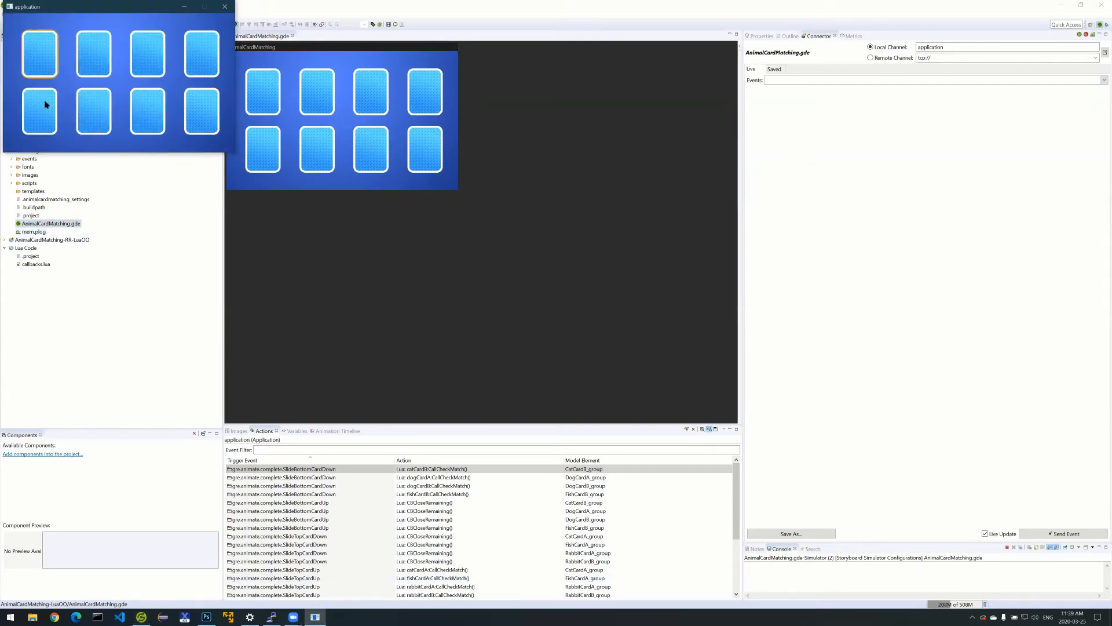
{"action": "left_click", "coordinate": [62, 117]}
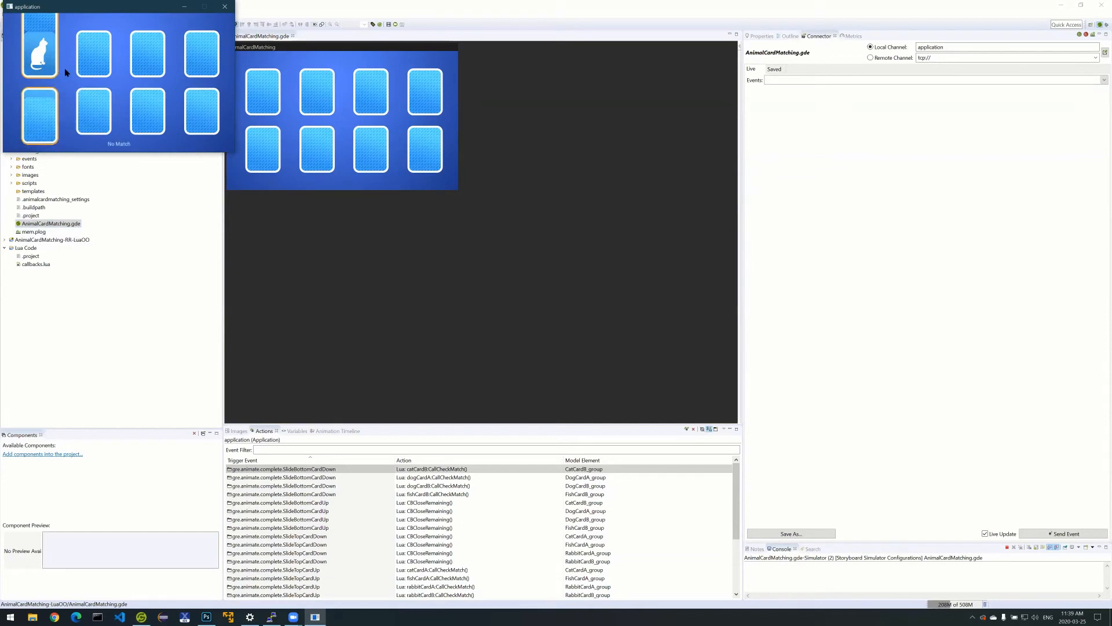
{"action": "left_click", "coordinate": [93, 55]}
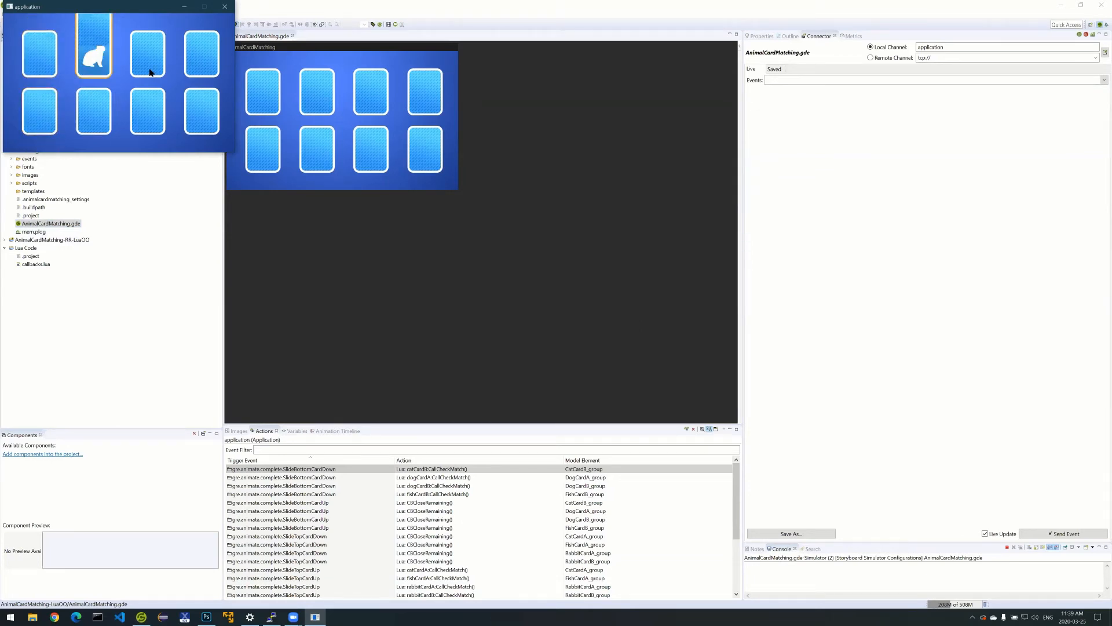
{"action": "left_click", "coordinate": [149, 63]}
{"action": "left_click", "coordinate": [48, 117]}
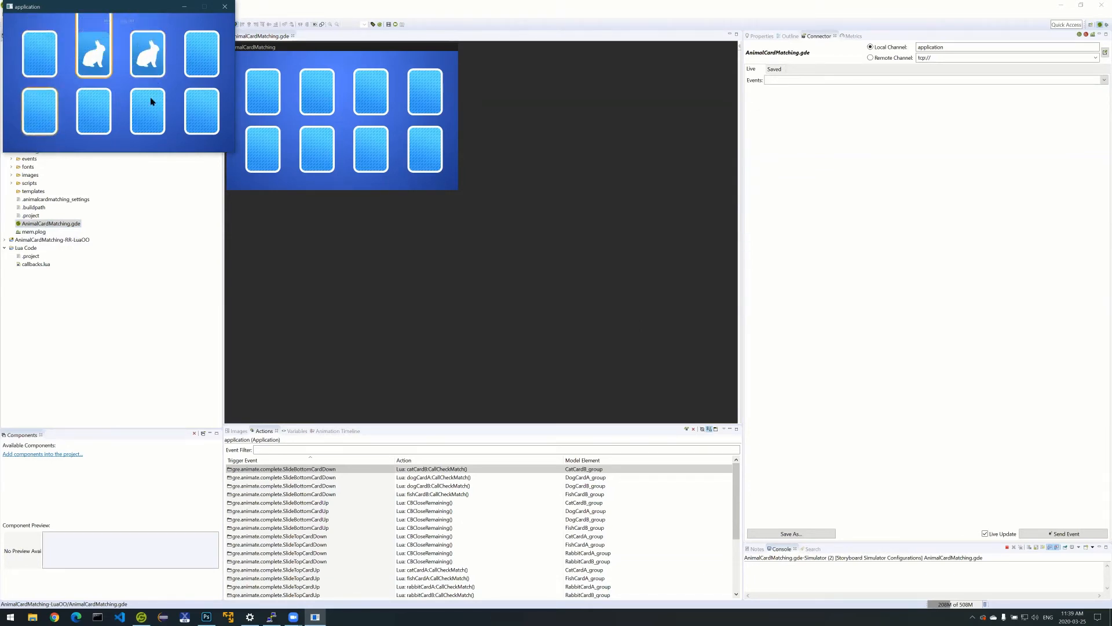
{"action": "left_click", "coordinate": [206, 73]}
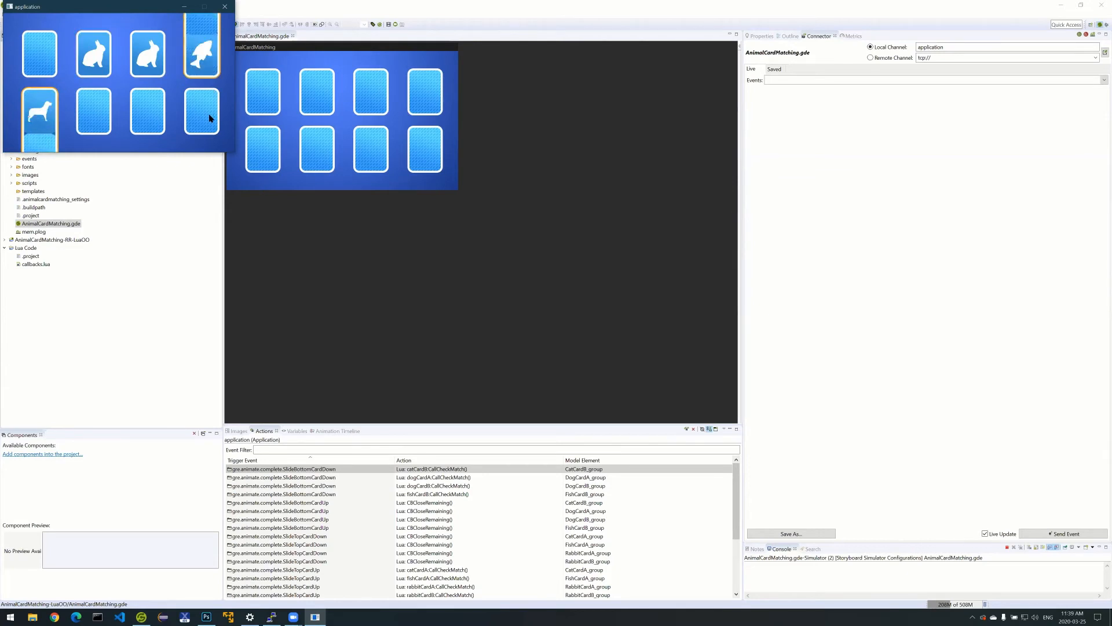
{"action": "left_click", "coordinate": [208, 114]}
{"action": "left_click", "coordinate": [48, 119]}
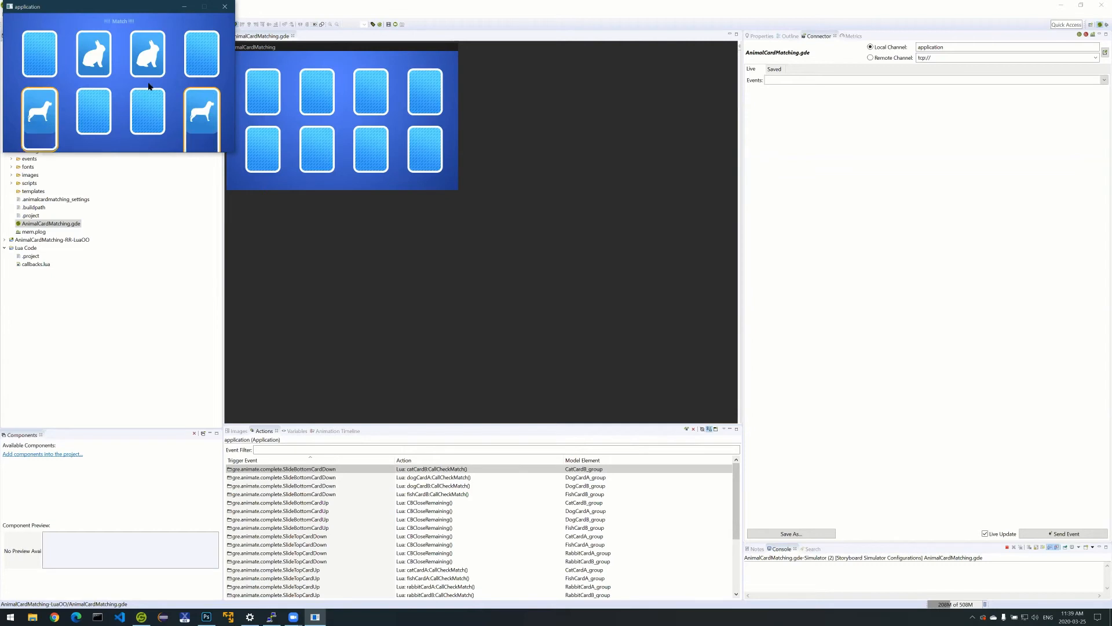
{"action": "left_click", "coordinate": [1086, 33]}
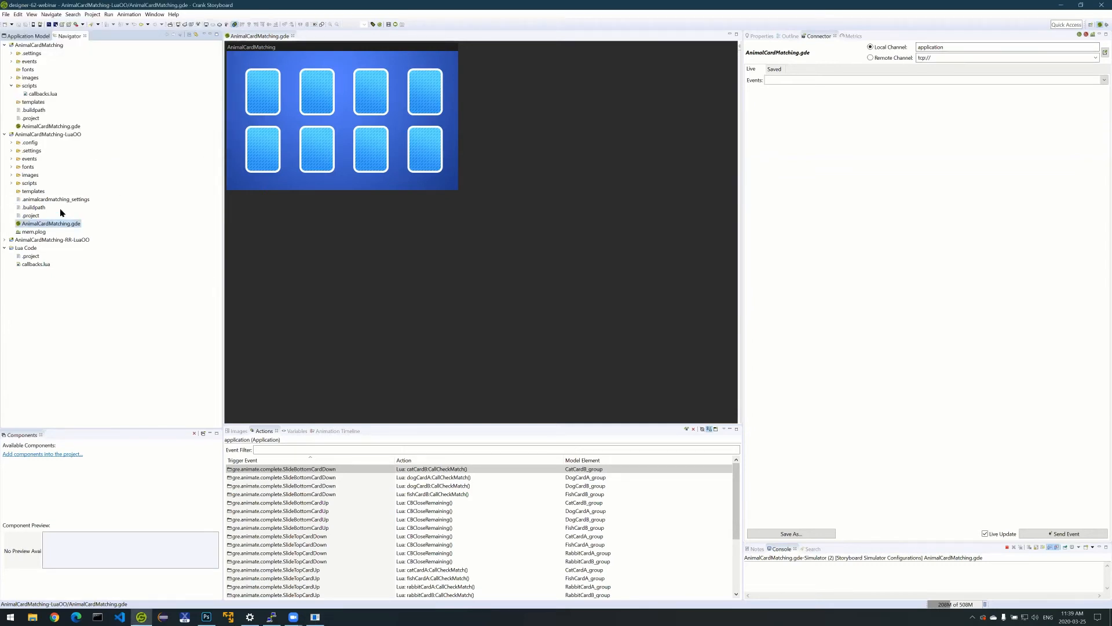
Open mem.plog, review its general information, and examine the redraw time graph at closer and wider ranges.
{"action": "double_click", "coordinate": [33, 232]}
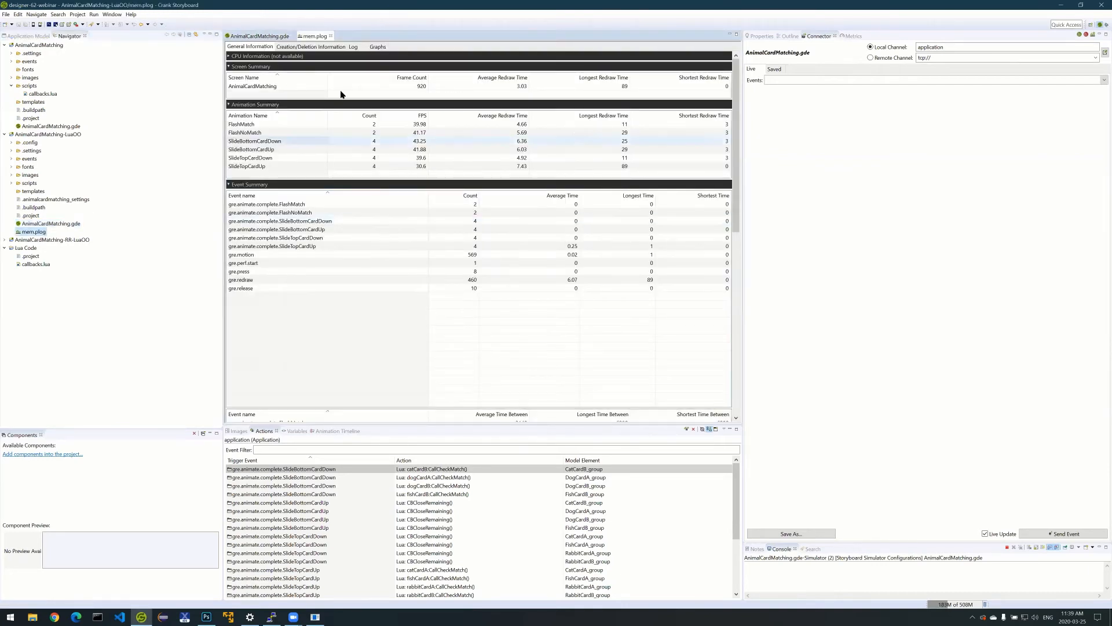
{"action": "left_click", "coordinate": [377, 47]}
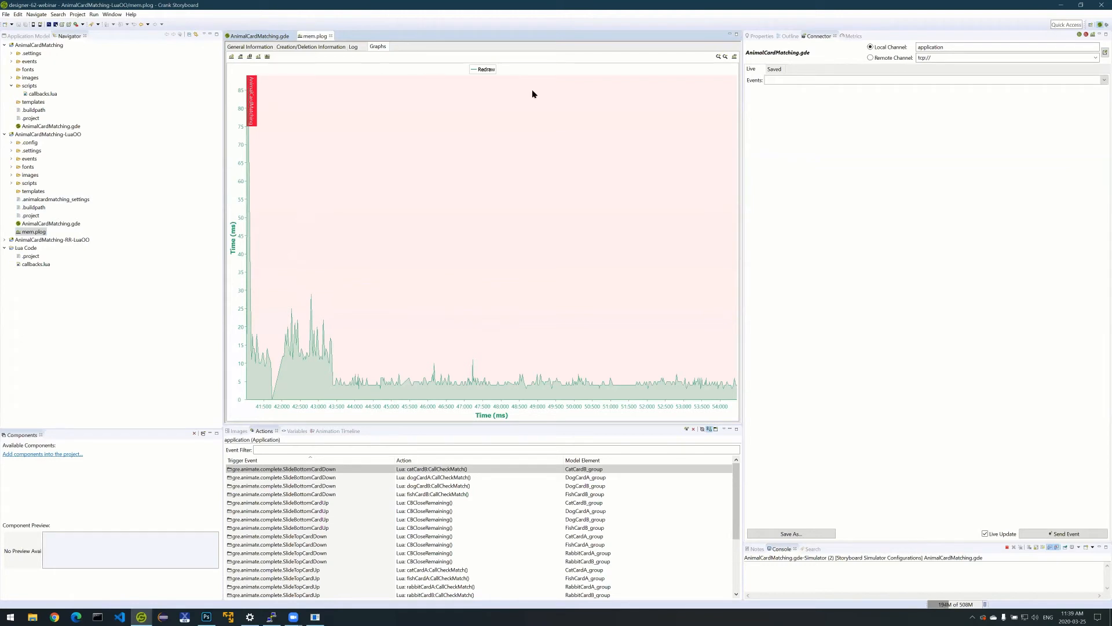
{"action": "left_click", "coordinate": [718, 57]}
{"action": "left_click", "coordinate": [718, 57]}
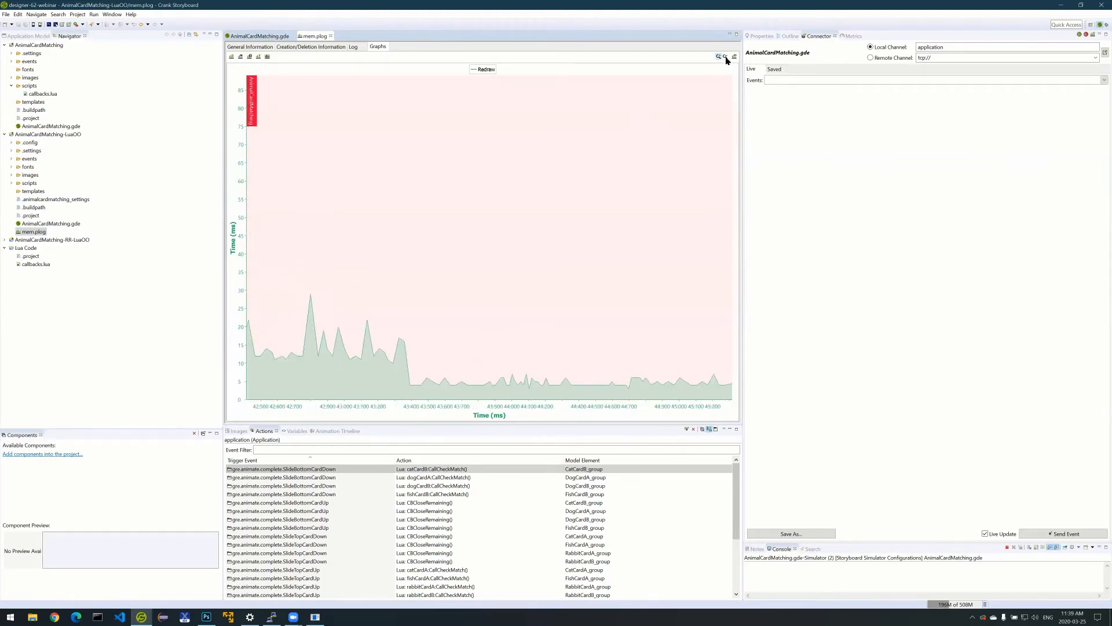
{"action": "left_click", "coordinate": [726, 57]}
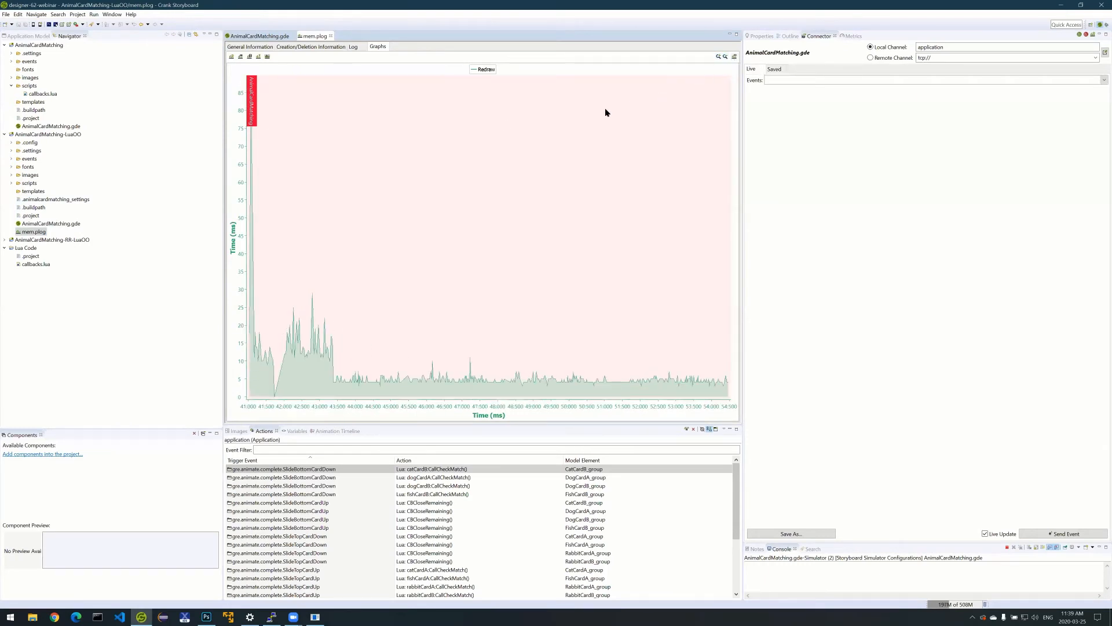
Add the preconfigured Total Resource Load Time plot to the mem.plog graph and mark a point on the timeline.
{"action": "left_click", "coordinate": [240, 57]}
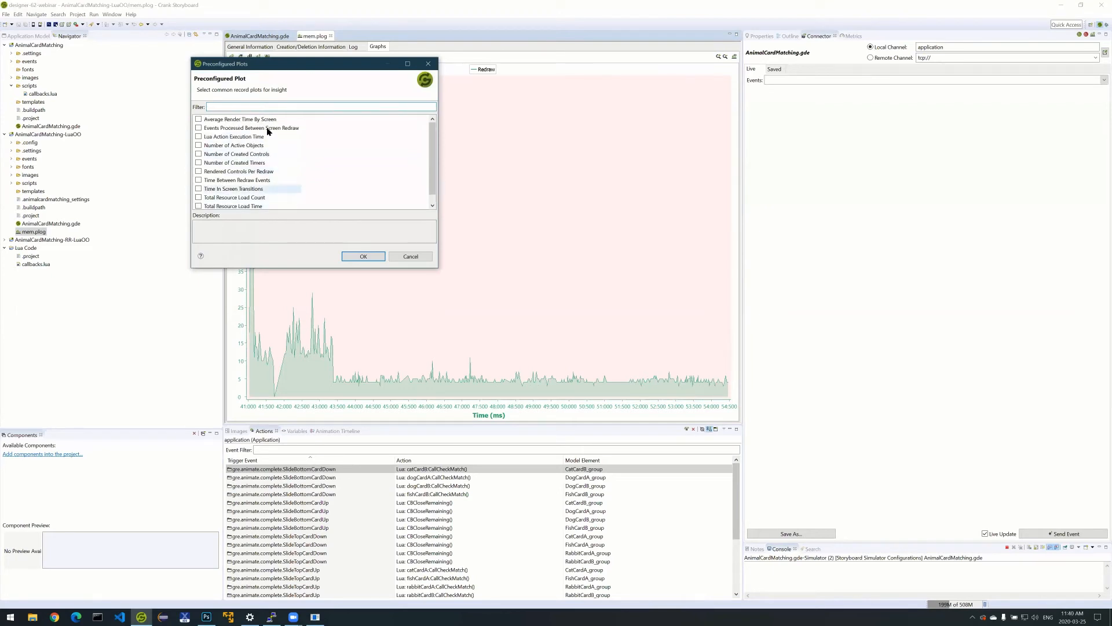
{"action": "scroll", "coordinate": [250, 206], "scroll_direction": "down", "scroll_amount": 1}
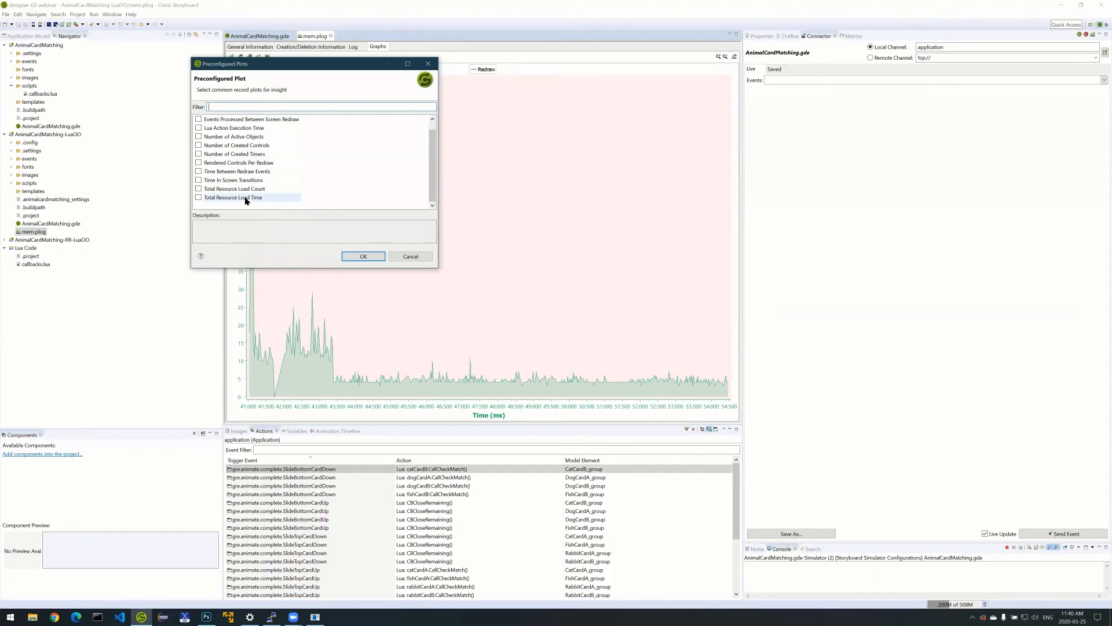
{"action": "left_click", "coordinate": [247, 201]}
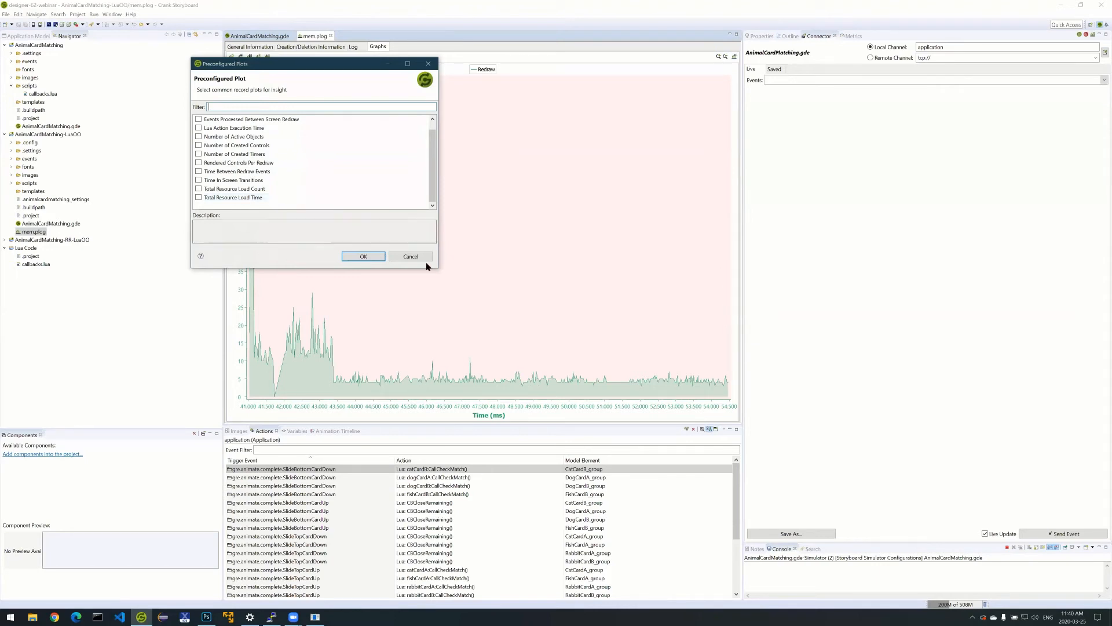
{"action": "left_click", "coordinate": [198, 197]}
{"action": "left_click", "coordinate": [363, 256]}
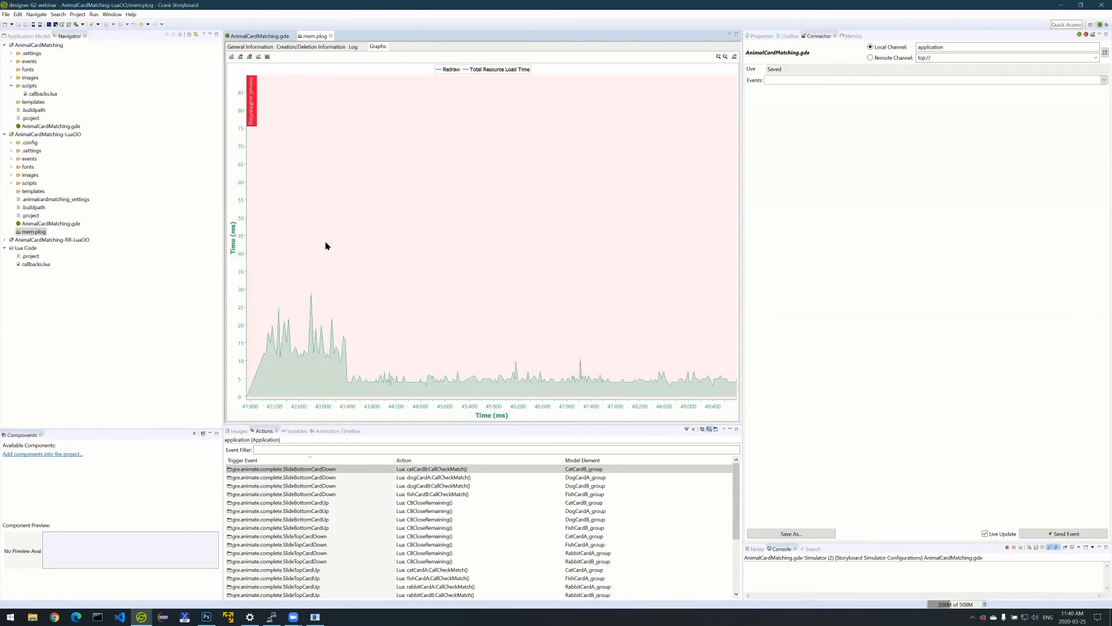
{"action": "left_click", "coordinate": [494, 316]}
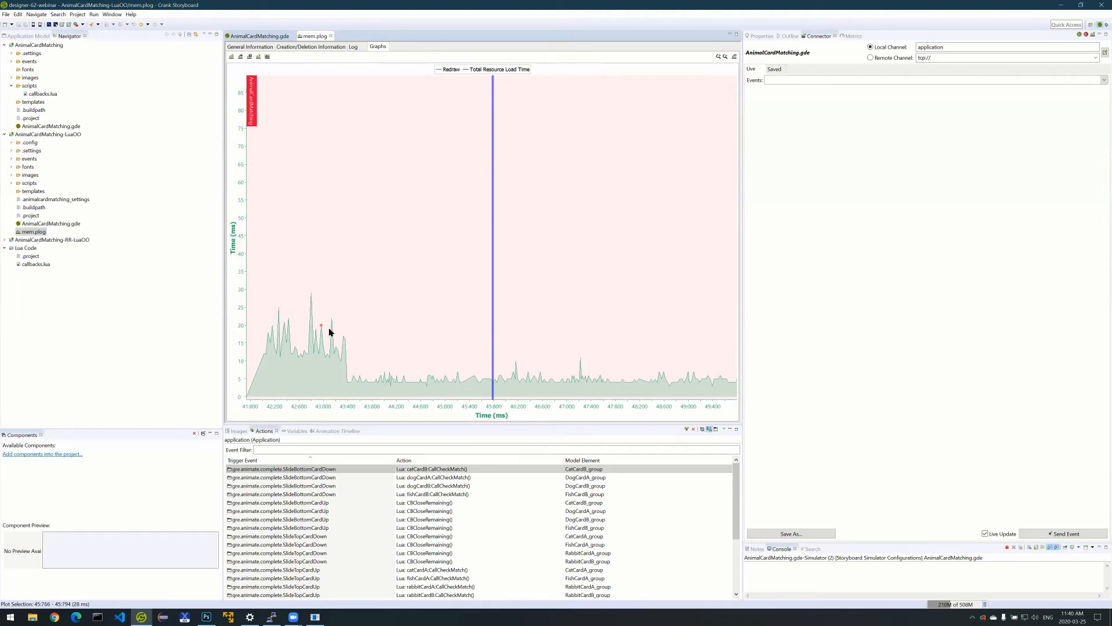
Add an animation plot of Layer.DogCardA_group.CardBack.y to the performance graph.
{"action": "left_click", "coordinate": [252, 57]}
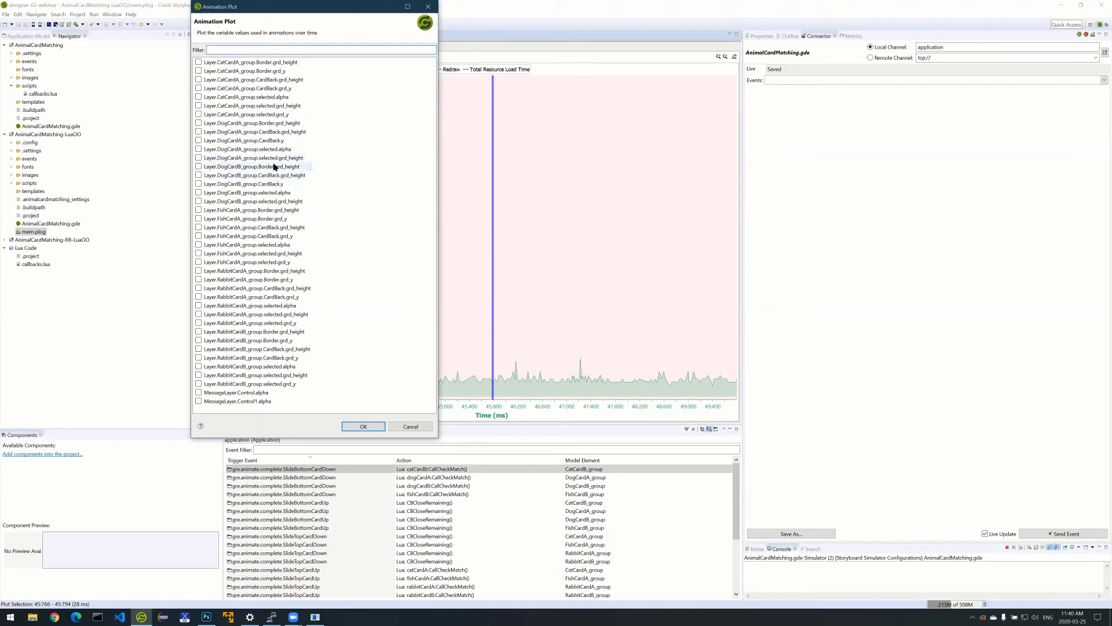
{"action": "left_click", "coordinate": [198, 142]}
{"action": "left_click", "coordinate": [363, 426]}
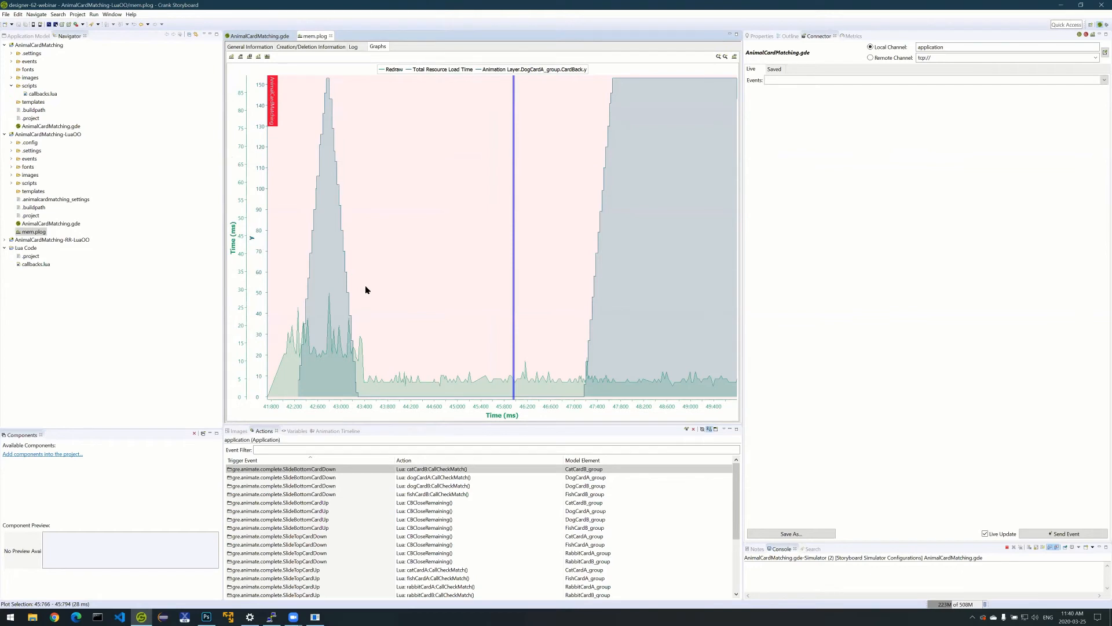
Zoom the graph to the first card animation, about 42:236 to 43:747, and examine the redraw spikes within it.
{"action": "left_click_drag", "start_coordinate": [296, 310], "coordinate": [384, 311]}
{"action": "right_click", "coordinate": [325, 311]}
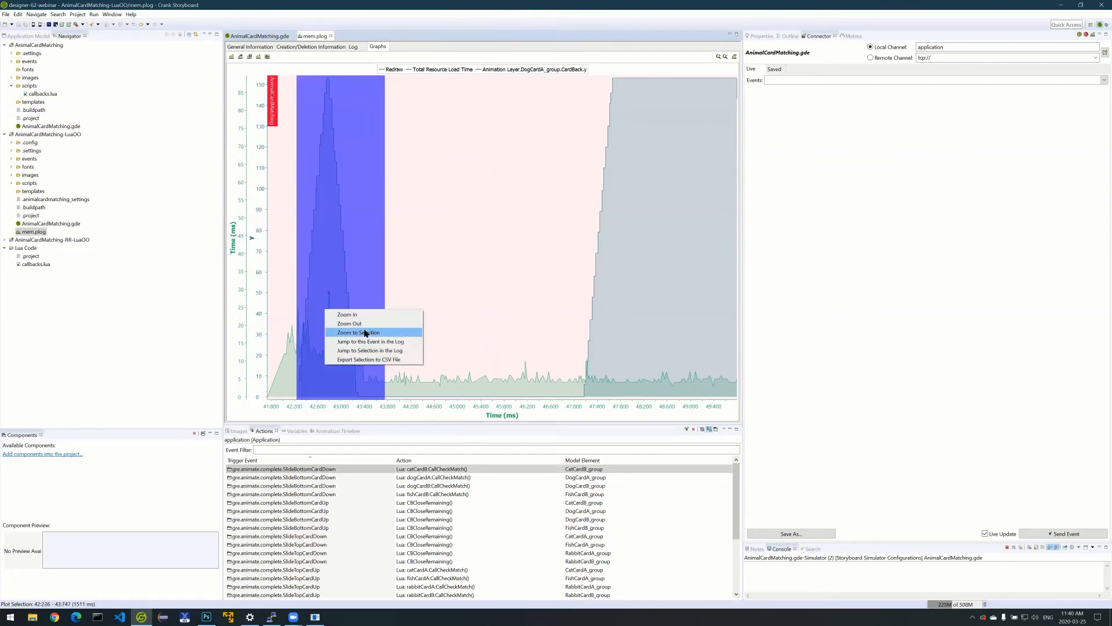
{"action": "left_click", "coordinate": [366, 333]}
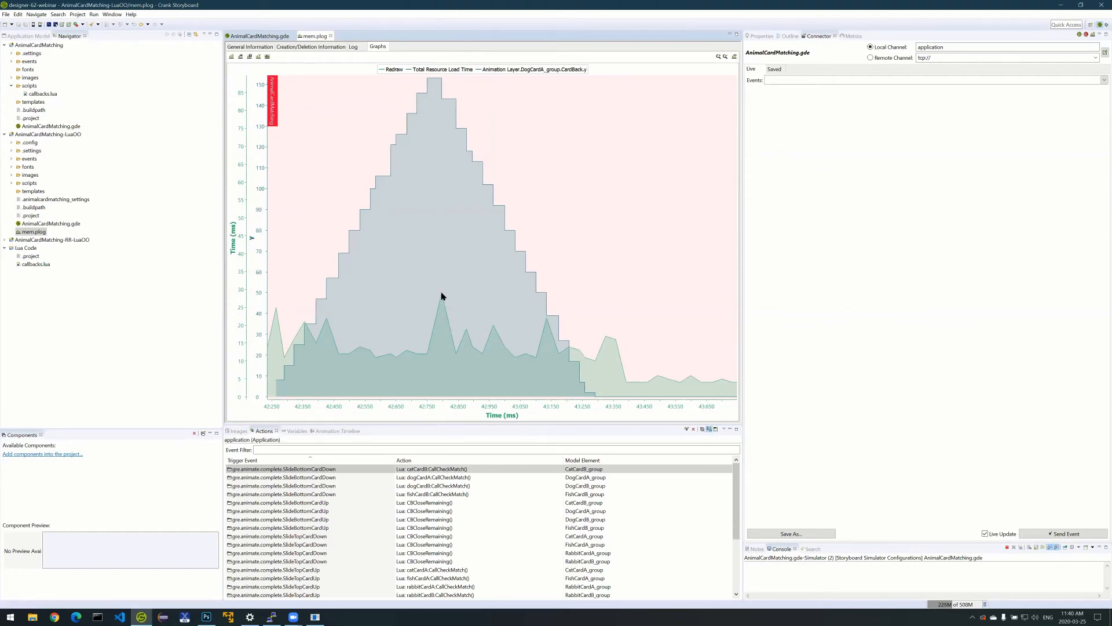
{"action": "mouse_move", "coordinate": [442, 296]}
Close mem.plog and the current model, and open AnimalCardMatching.gde from the AnimalCardMatching-RR-LuaOO project.
{"action": "left_click", "coordinate": [330, 36]}
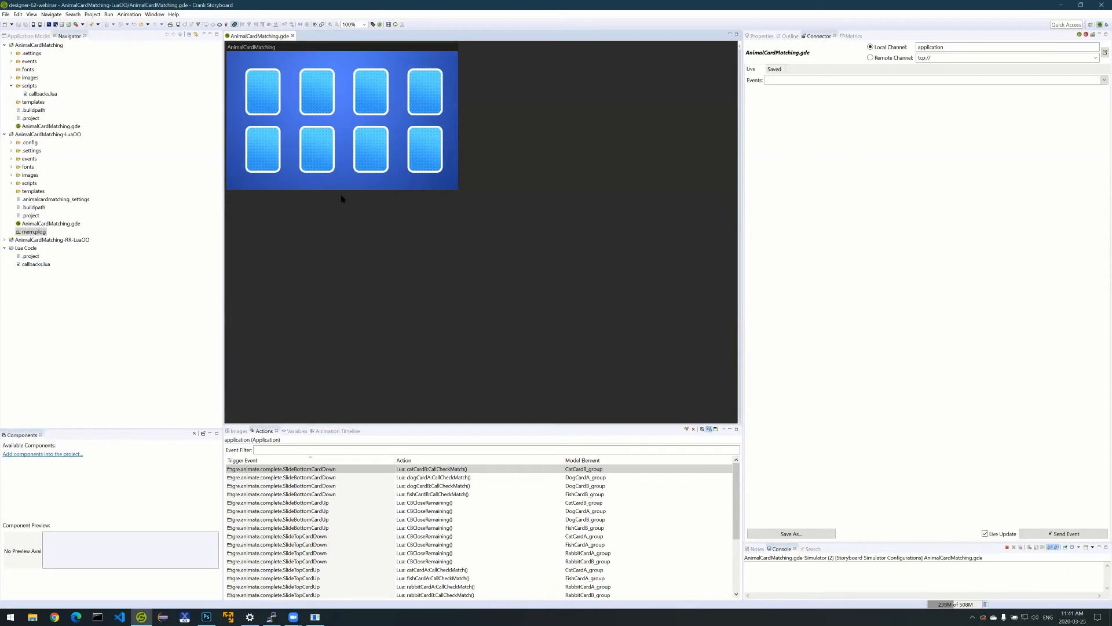
{"action": "left_click", "coordinate": [293, 36]}
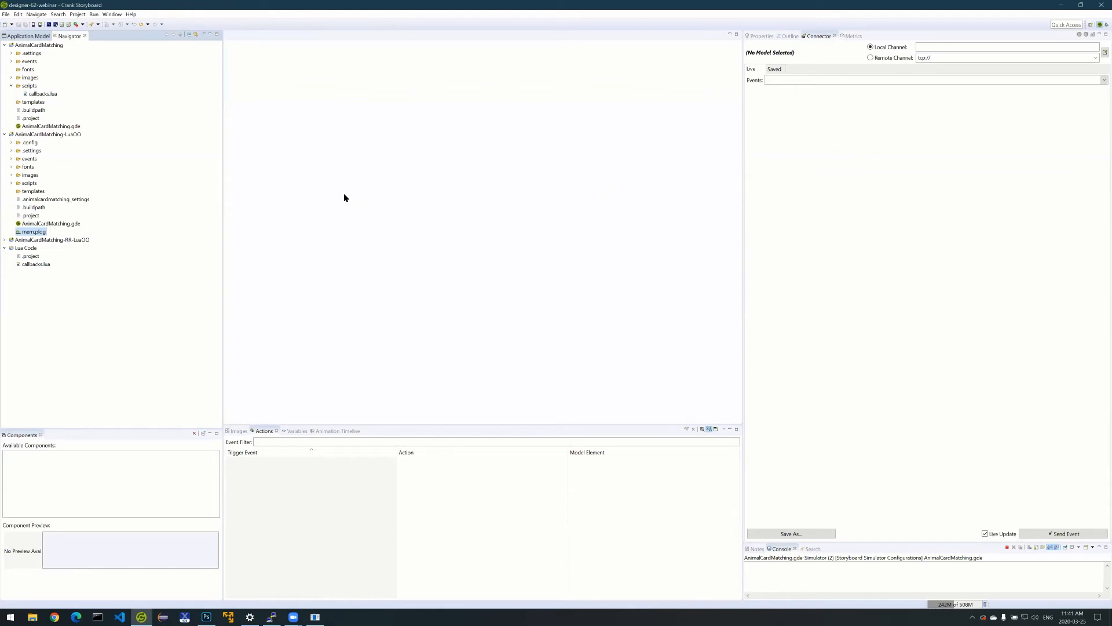
{"action": "left_click", "coordinate": [4, 240]}
{"action": "double_click", "coordinate": [64, 327]}
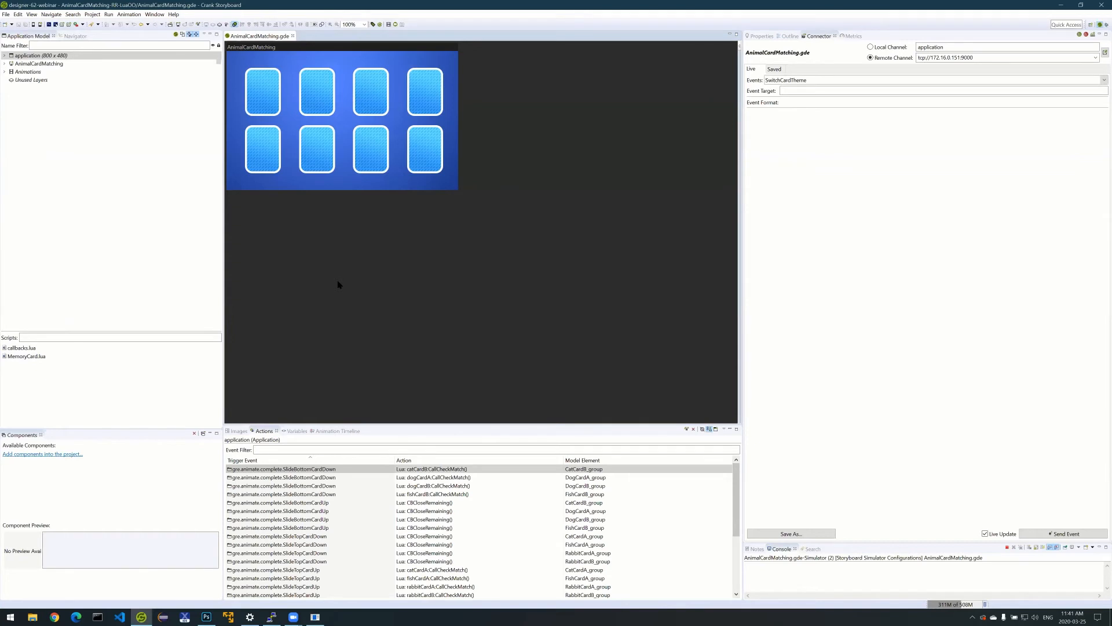
Examine the properties of the selected highlight control in CatCardA_group.
{"action": "left_click", "coordinate": [281, 102]}
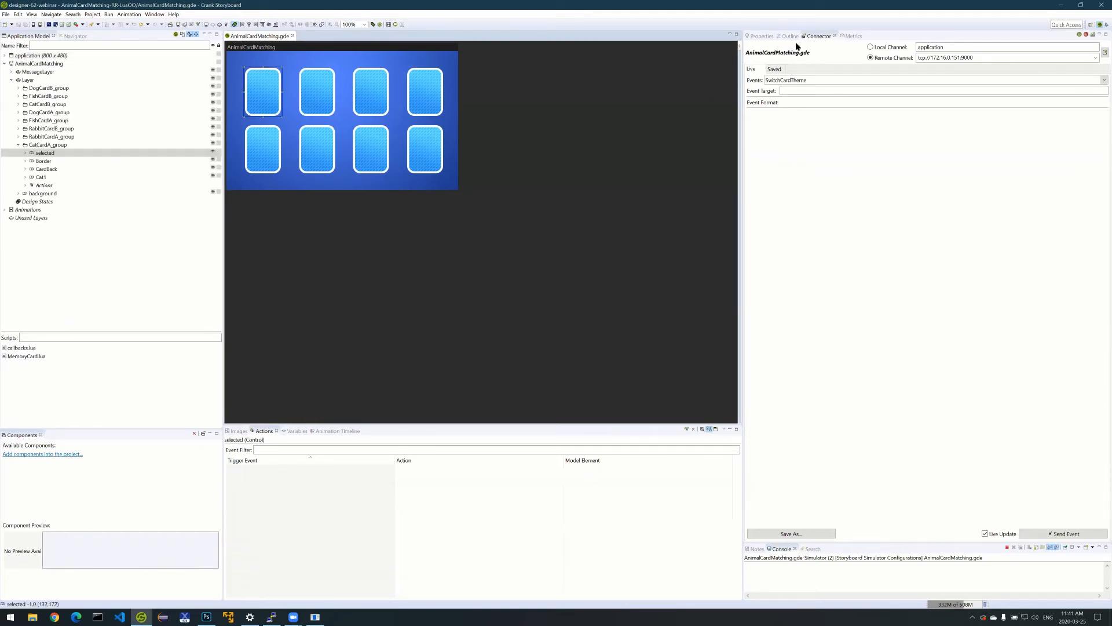
{"action": "left_click", "coordinate": [761, 36]}
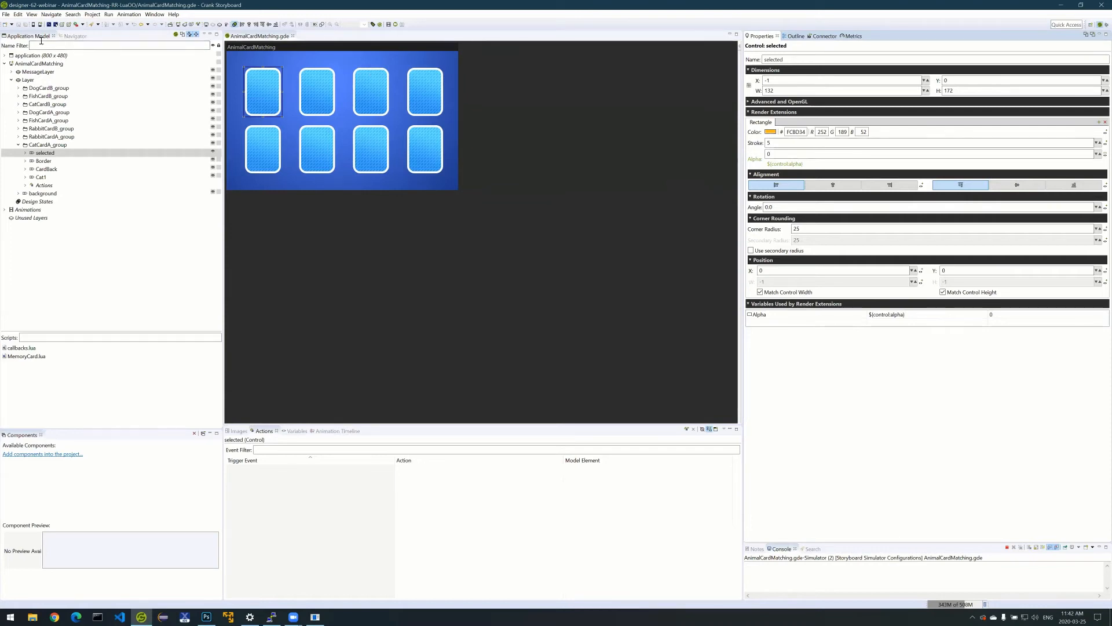
Run the rounded-rectangle version in the simulator, flip the cat, dog and rabbit cards to test matching, and close the simulator.
{"action": "left_click", "coordinate": [214, 209]}
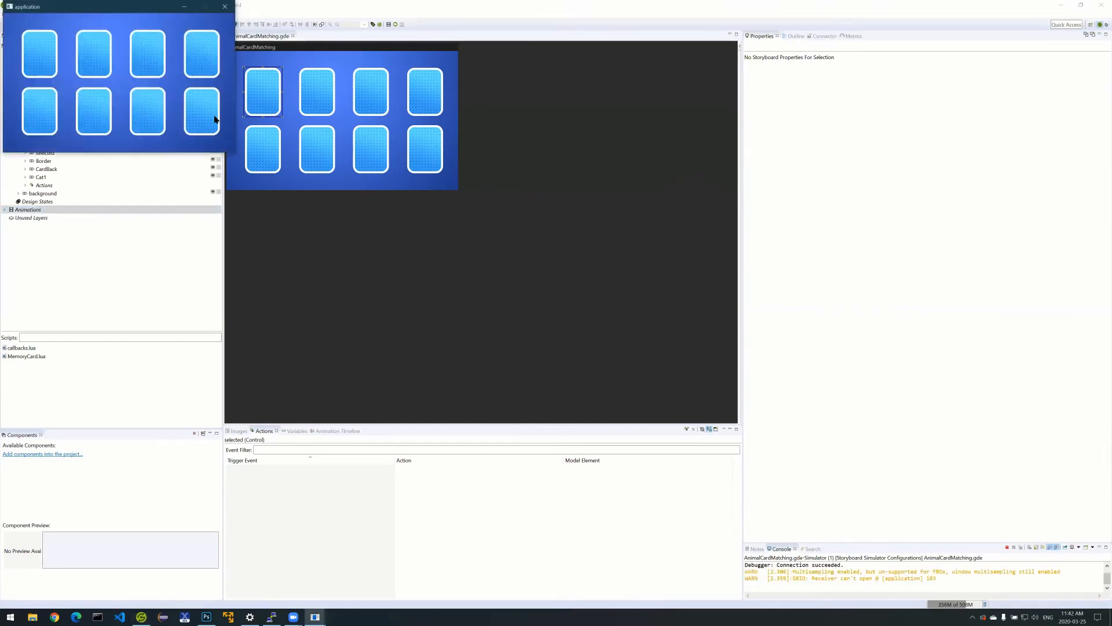
{"action": "left_click", "coordinate": [51, 58]}
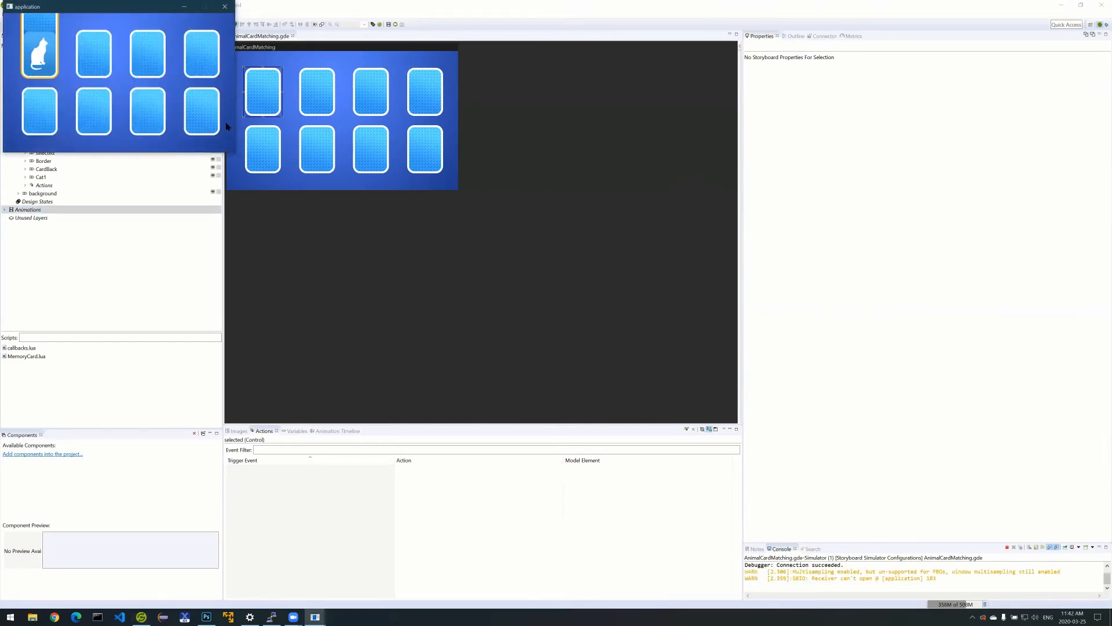
{"action": "left_click", "coordinate": [206, 120]}
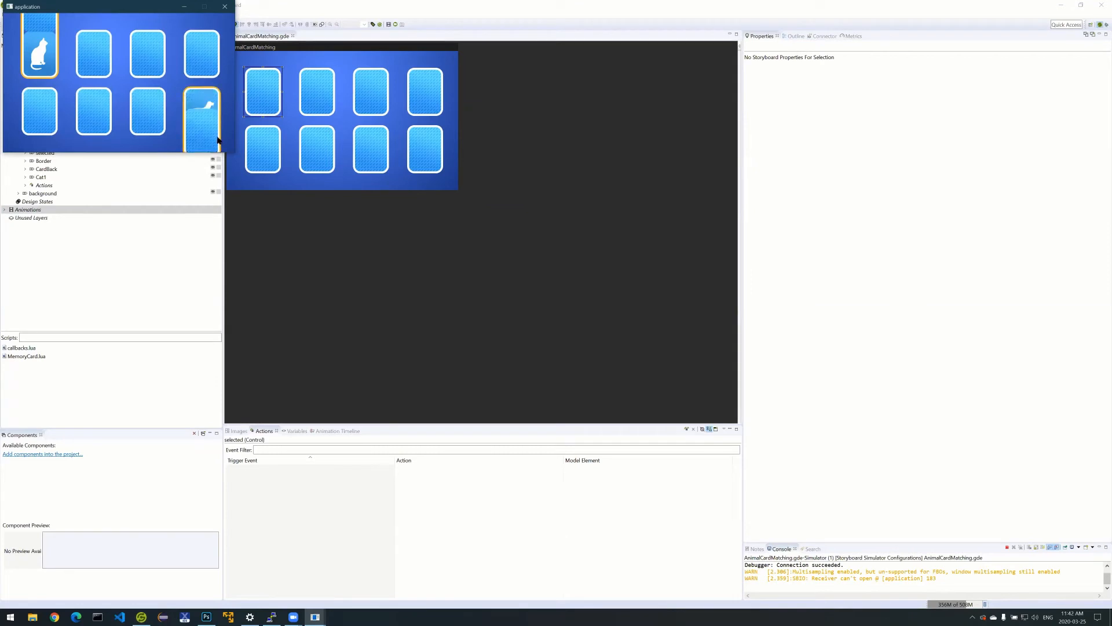
{"action": "left_click", "coordinate": [49, 121]}
{"action": "left_click", "coordinate": [202, 115]}
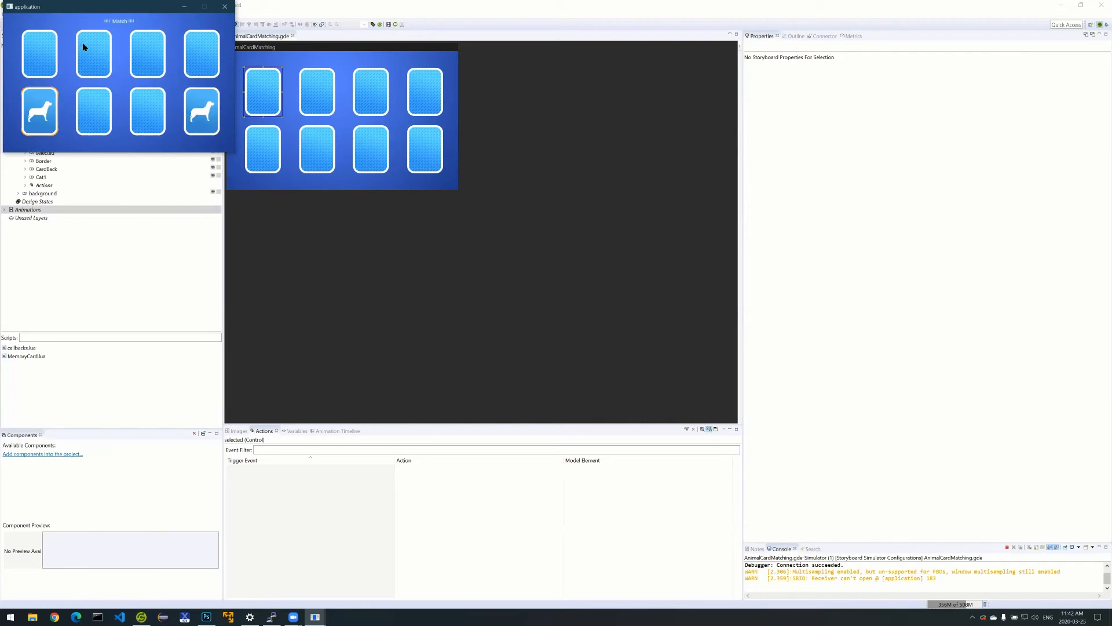
{"action": "left_click", "coordinate": [106, 62]}
{"action": "left_click", "coordinate": [147, 68]}
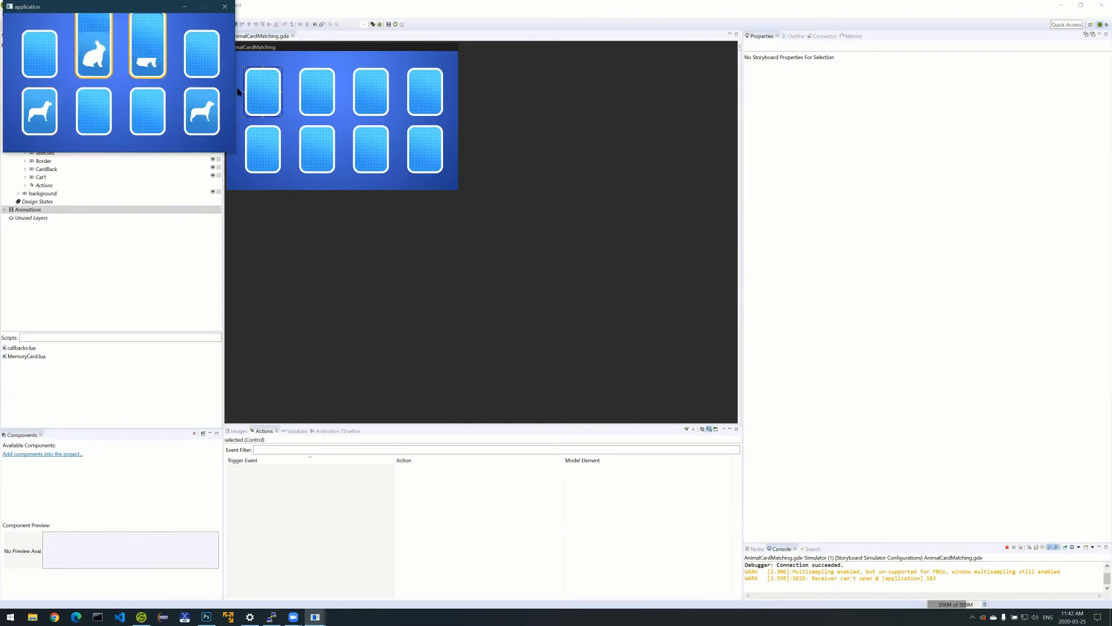
{"action": "left_click", "coordinate": [225, 6]}
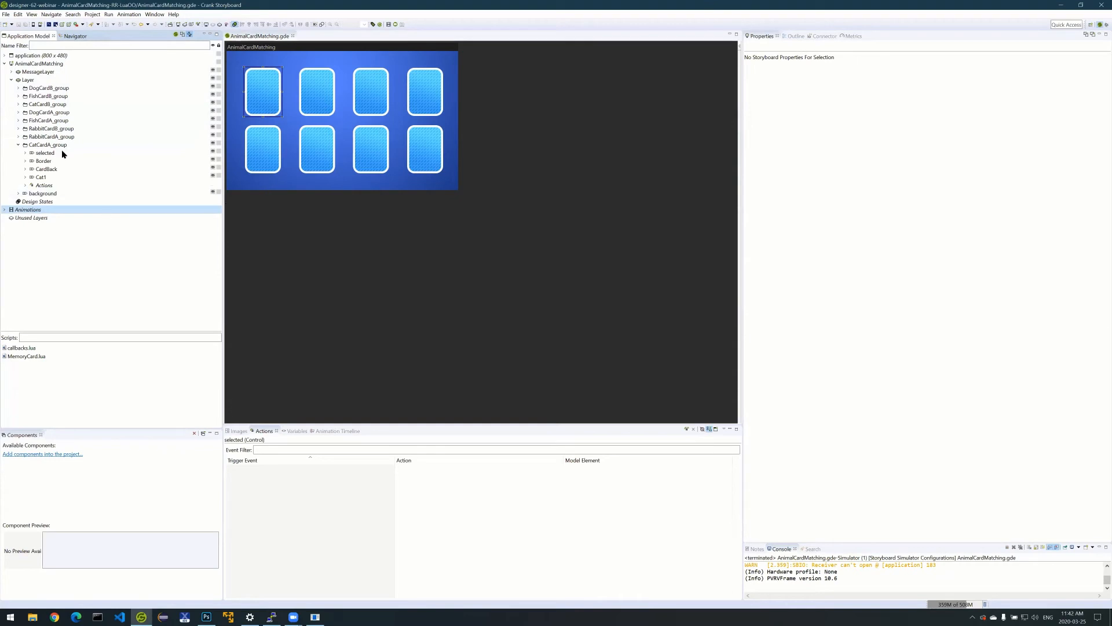
Collapse the AnimalCardMatching screen in the model tree and configure the performance log file as mem-rr.plog.
{"action": "left_click", "coordinate": [3, 65]}
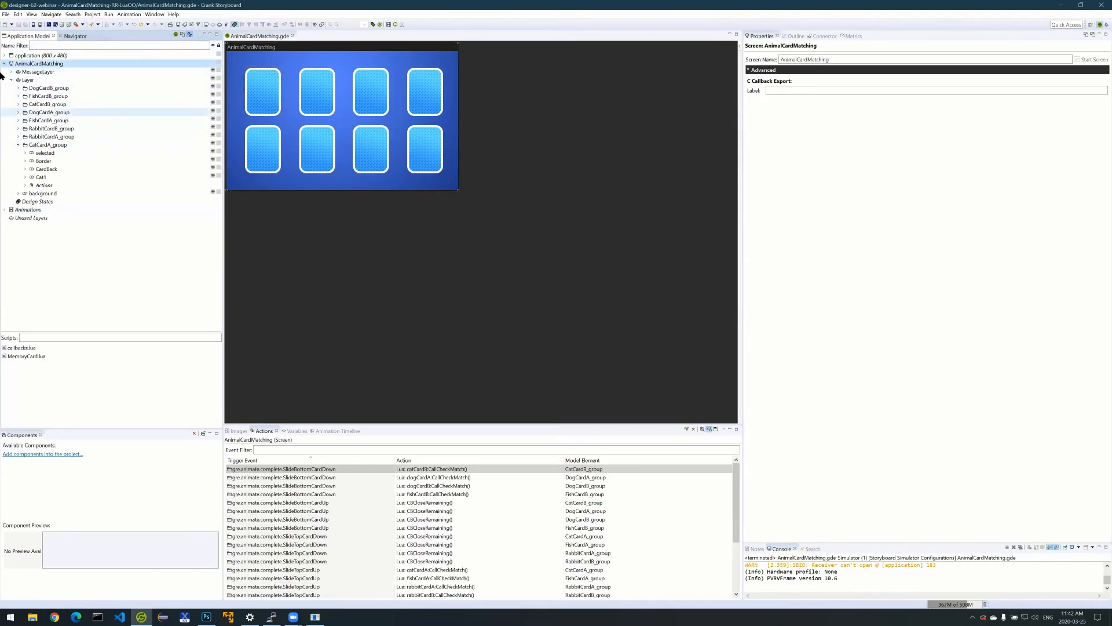
{"action": "left_click", "coordinate": [5, 63]}
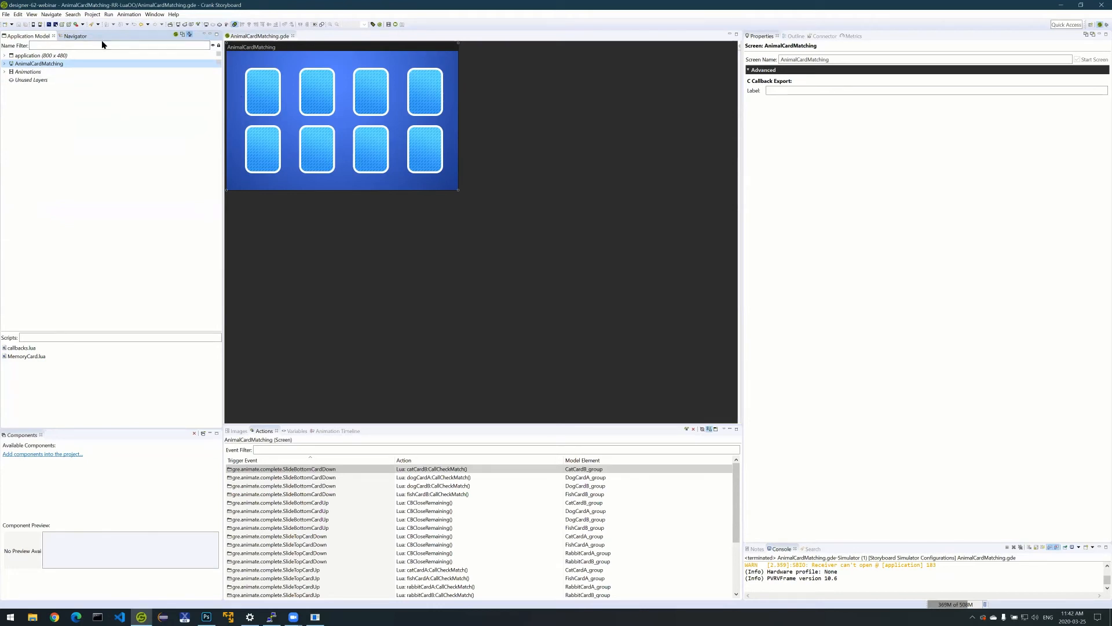
{"action": "left_click", "coordinate": [822, 37]}
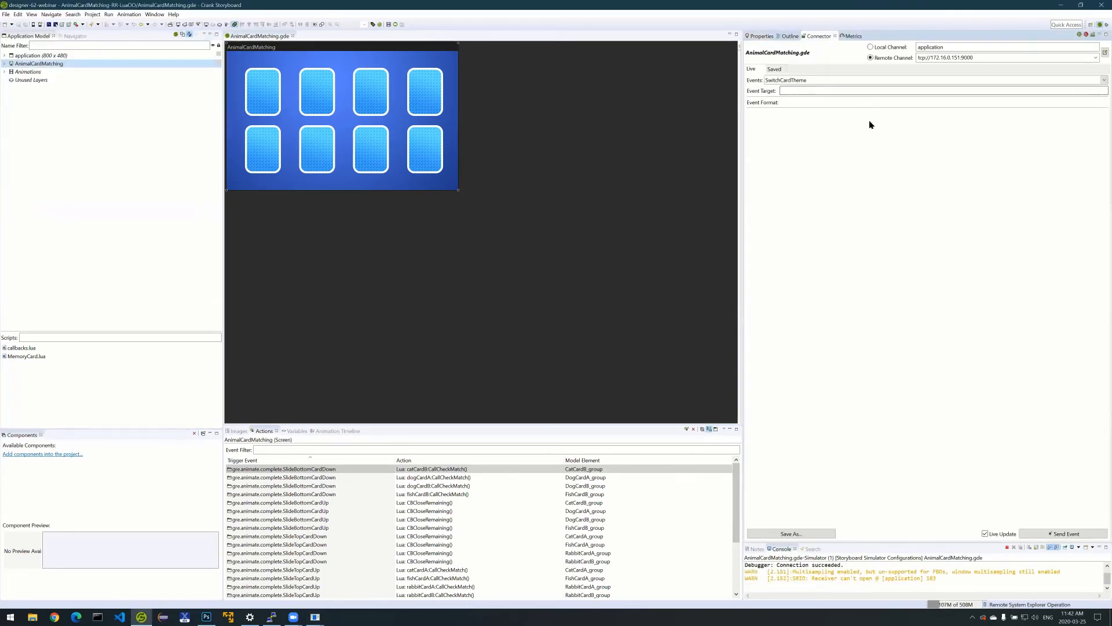
{"action": "left_click", "coordinate": [1093, 36]}
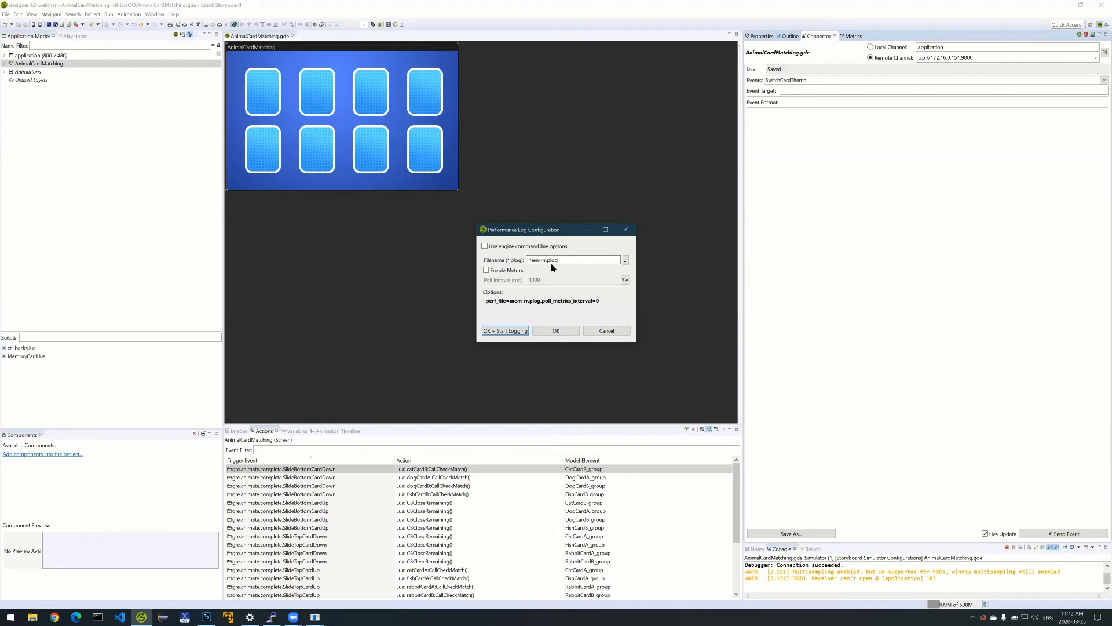
{"action": "left_click", "coordinate": [556, 331]}
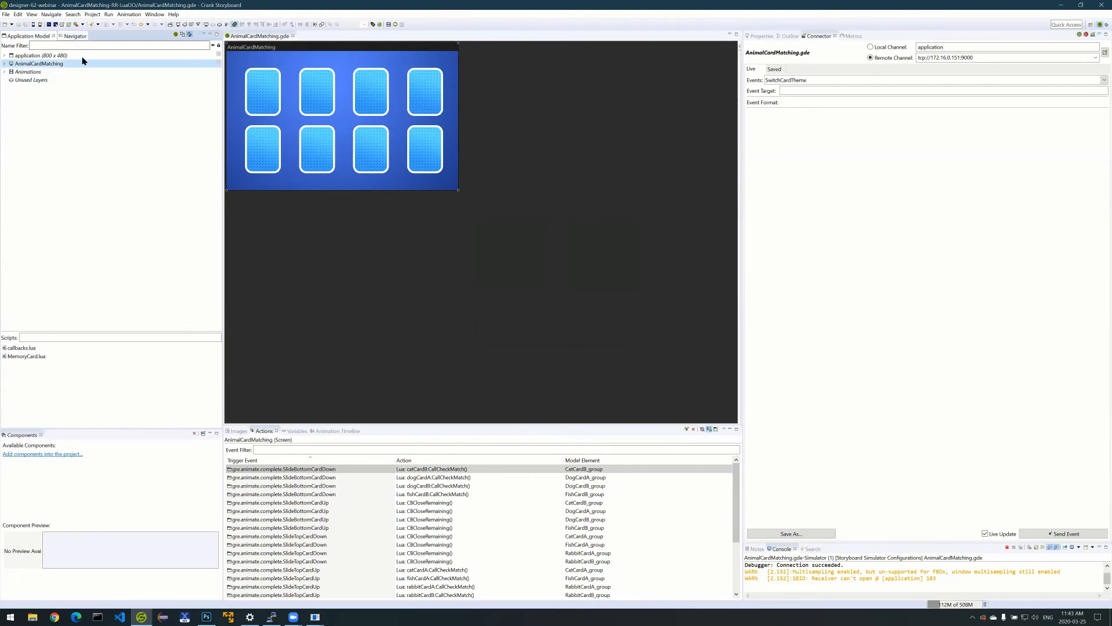
Relaunch the simulator with no old instances open and try to start performance logging over the remote channel.
{"action": "left_click", "coordinate": [314, 617]}
{"action": "left_click", "coordinate": [395, 550]}
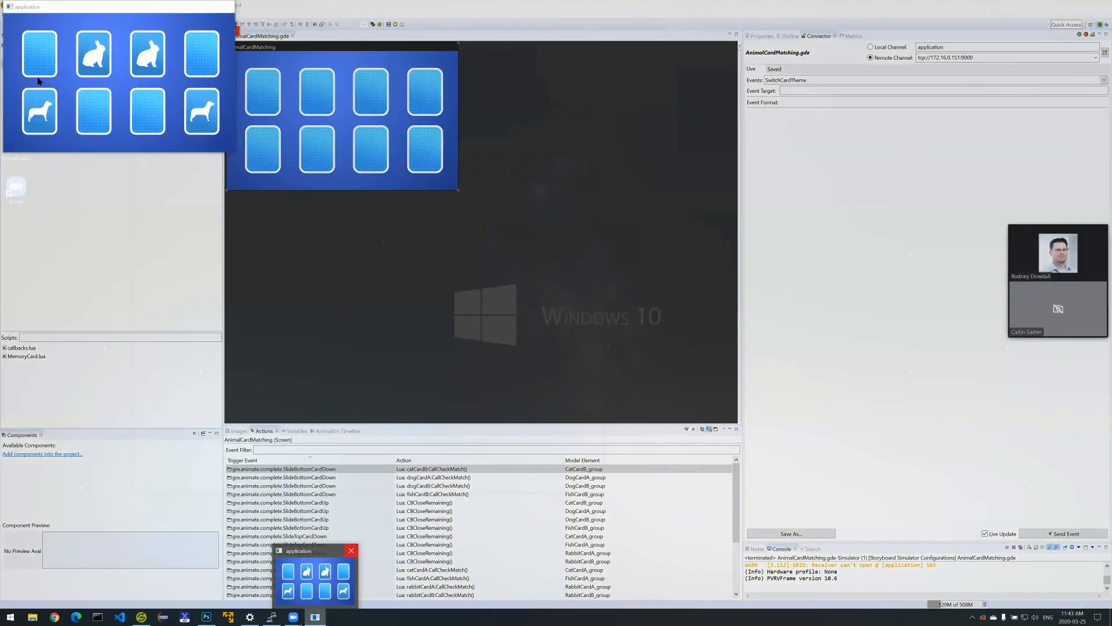
{"action": "left_click", "coordinate": [352, 551]}
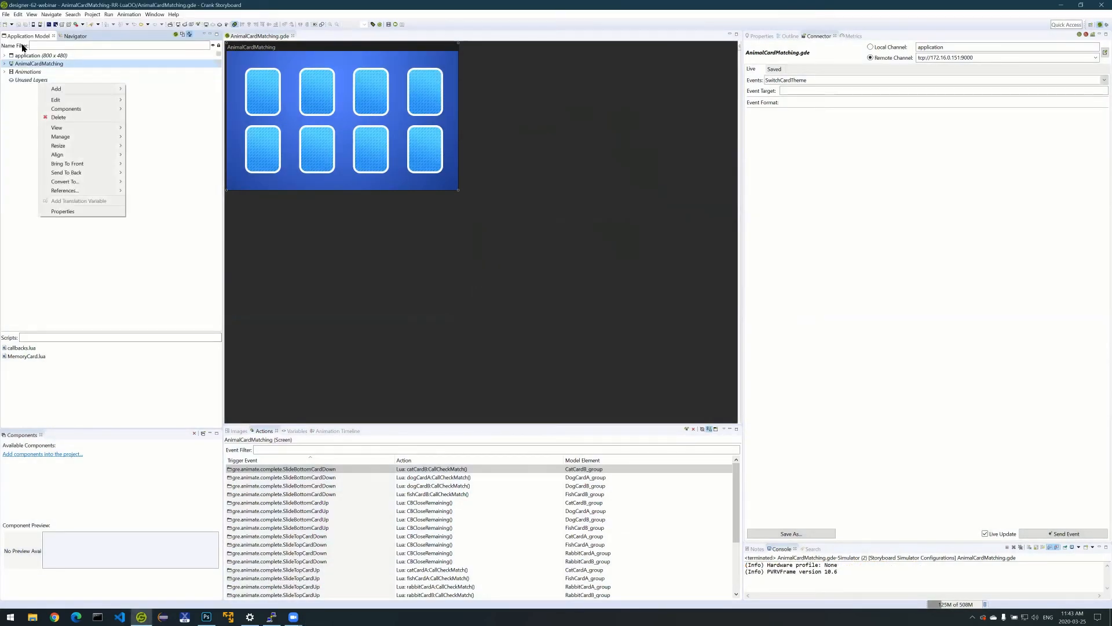
{"action": "key", "text": "Escape"}
{"action": "key", "text": "F11"}
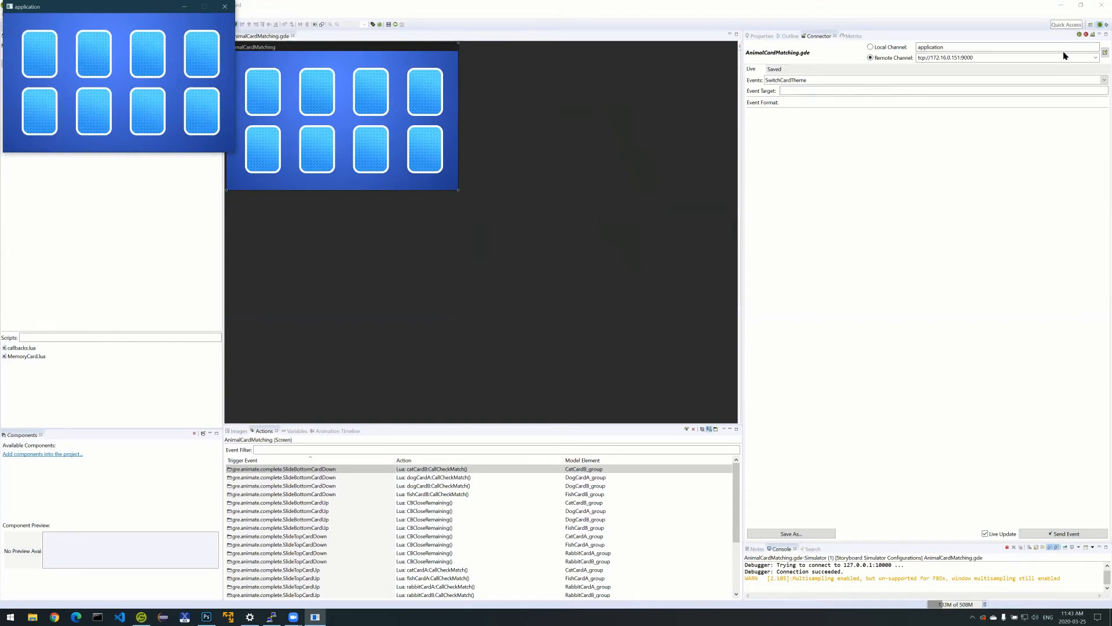
{"action": "left_click", "coordinate": [1079, 35]}
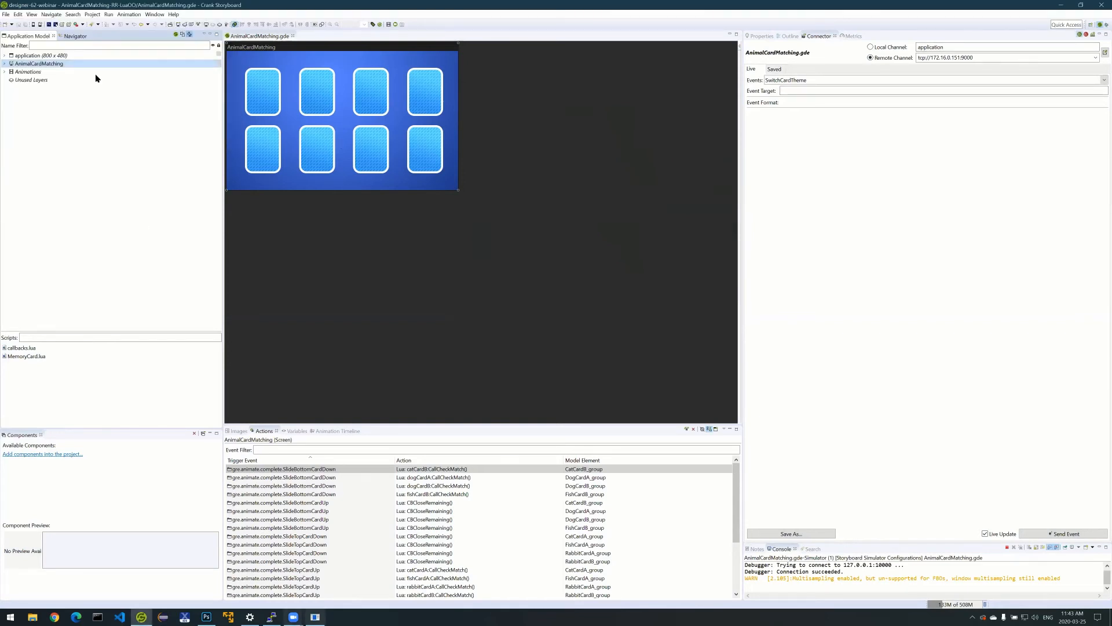
{"action": "left_click", "coordinate": [73, 36]}
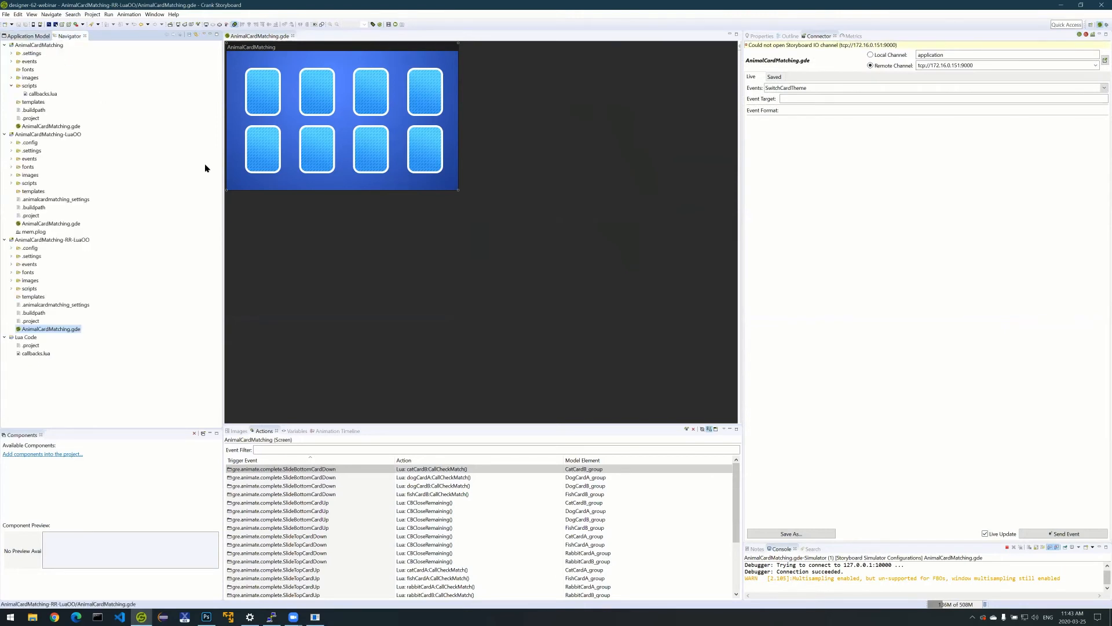
Switch the connector to the local channel named application and close the running simulator.
{"action": "left_click", "coordinate": [870, 55]}
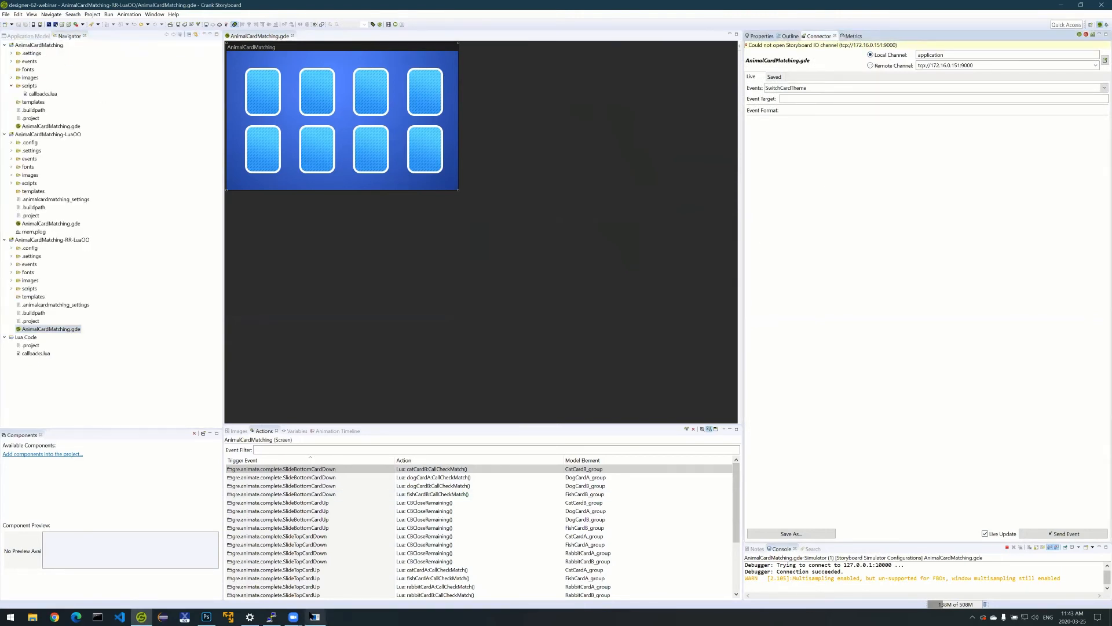
{"action": "left_click", "coordinate": [313, 617]}
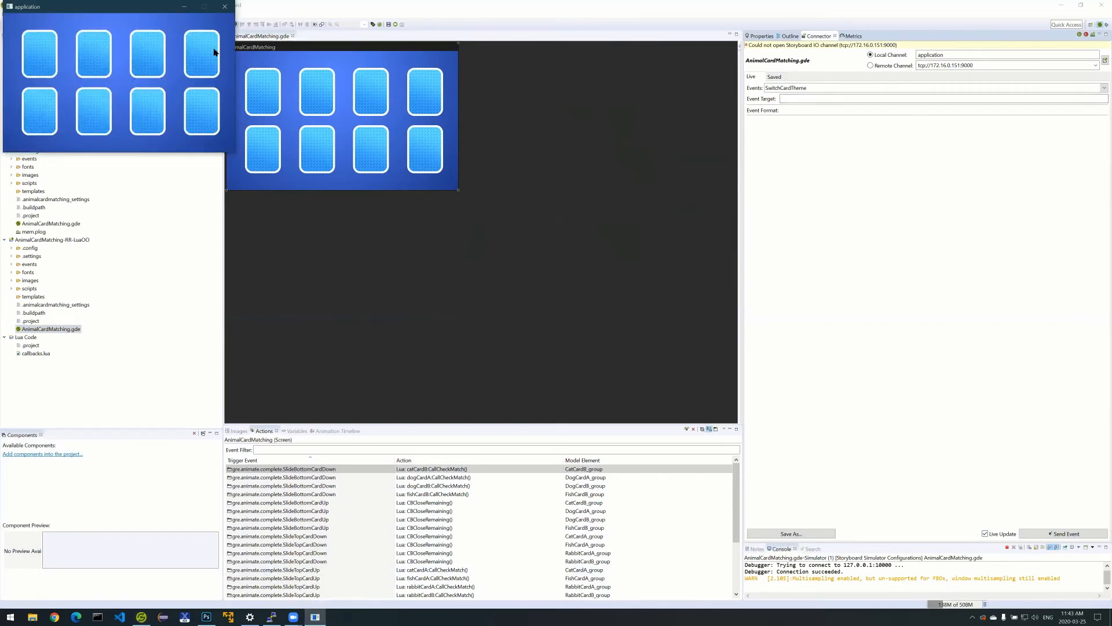
{"action": "left_click", "coordinate": [225, 7]}
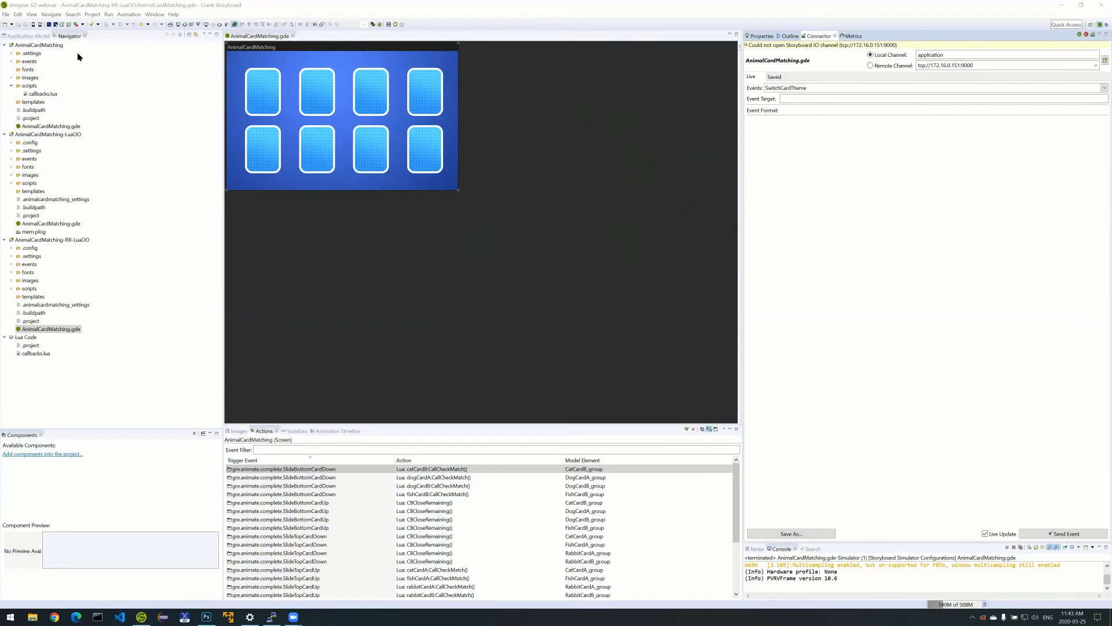
Relaunch the simulator, apply mem-rr.plog as its performance log file, and start logging over the local channel.
{"action": "left_click", "coordinate": [352, 226]}
{"action": "key", "text": "F11"}
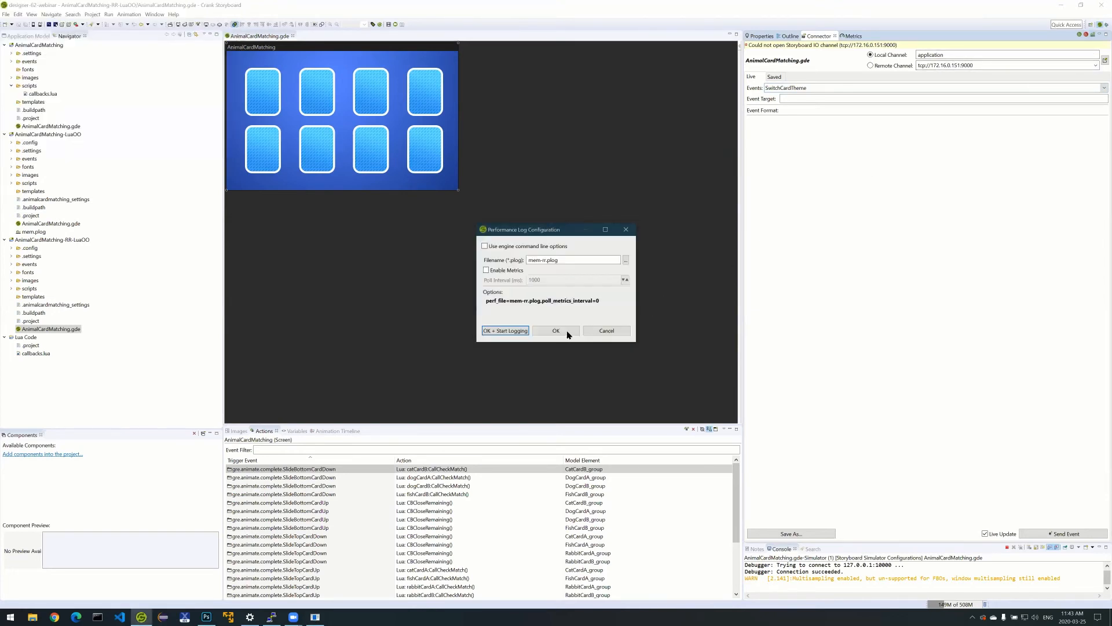
{"action": "left_click", "coordinate": [569, 330]}
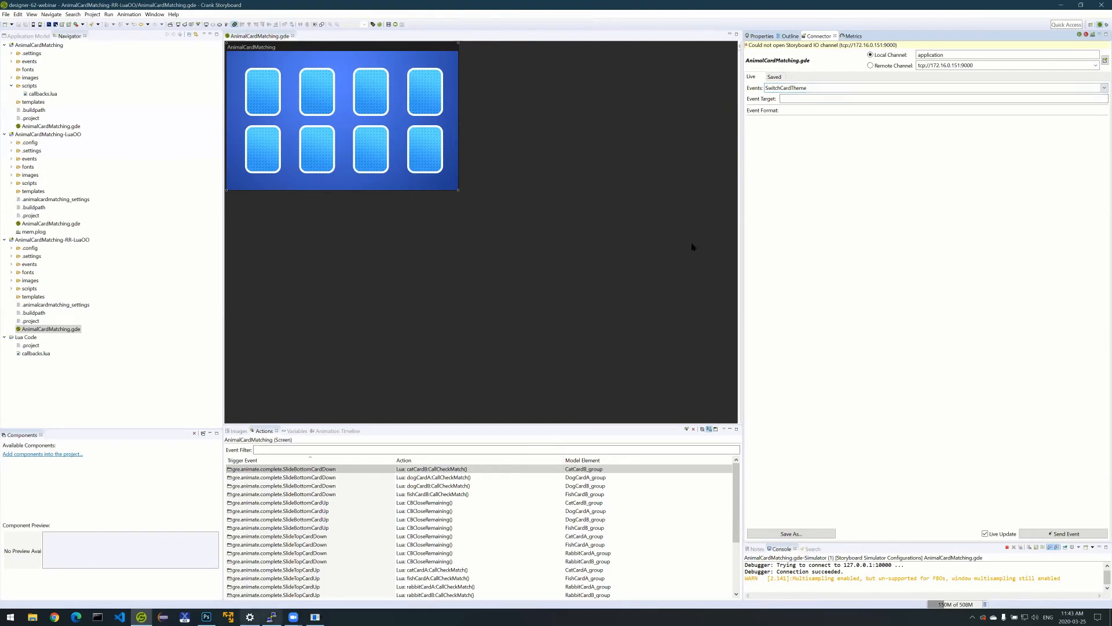
{"action": "left_click", "coordinate": [1079, 34]}
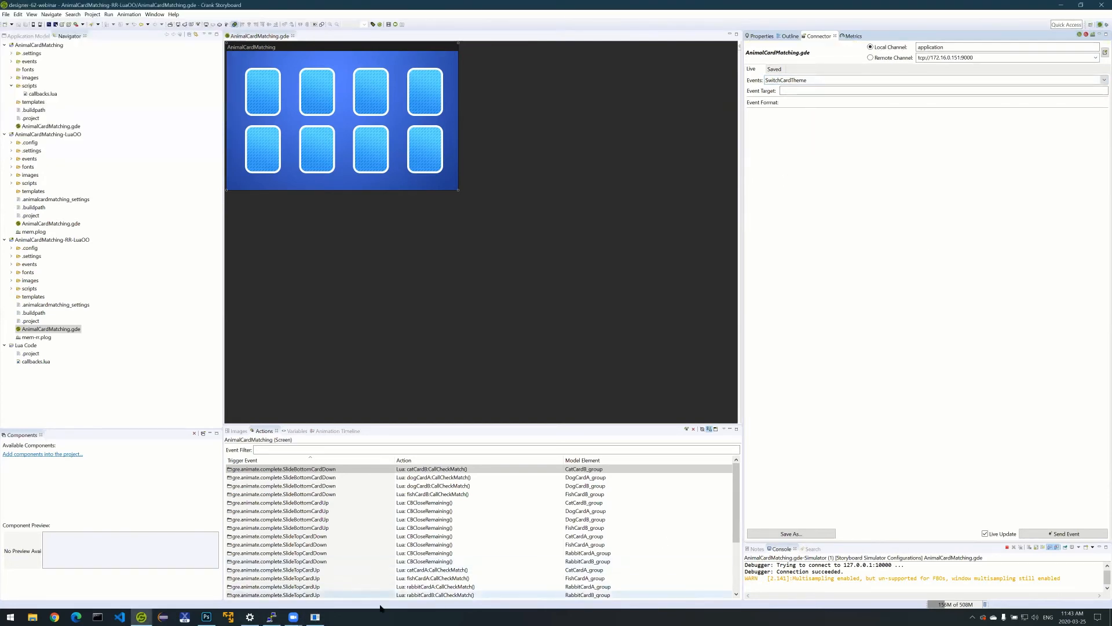
Play the card-matching game in the simulator, matching the dog and rabbit pairs, and stop the performance logging.
{"action": "left_click", "coordinate": [316, 616]}
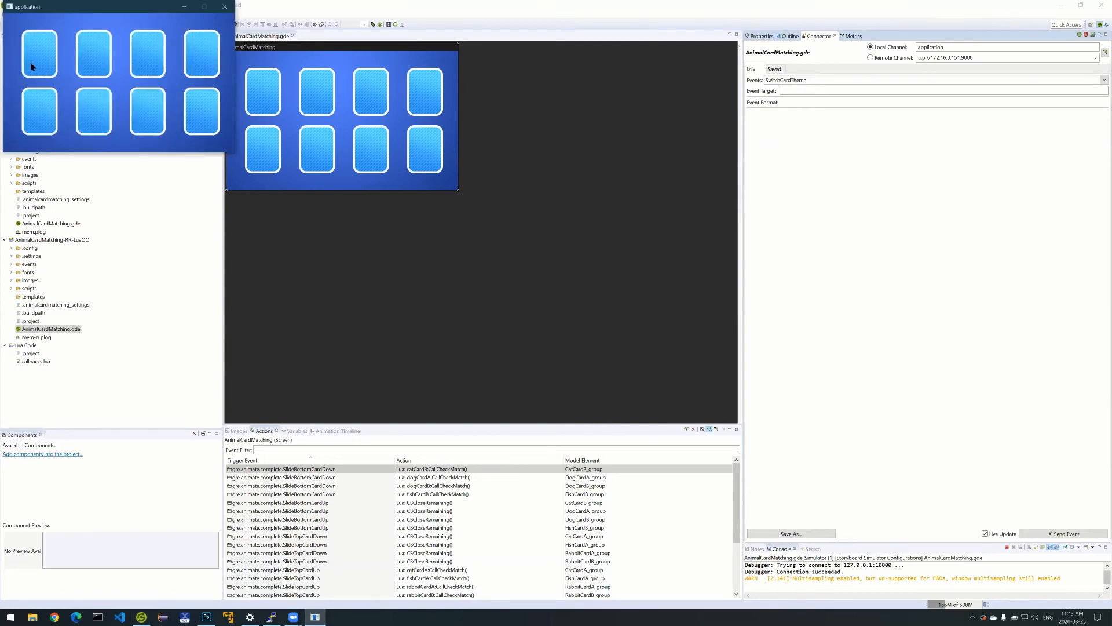
{"action": "left_click", "coordinate": [58, 70]}
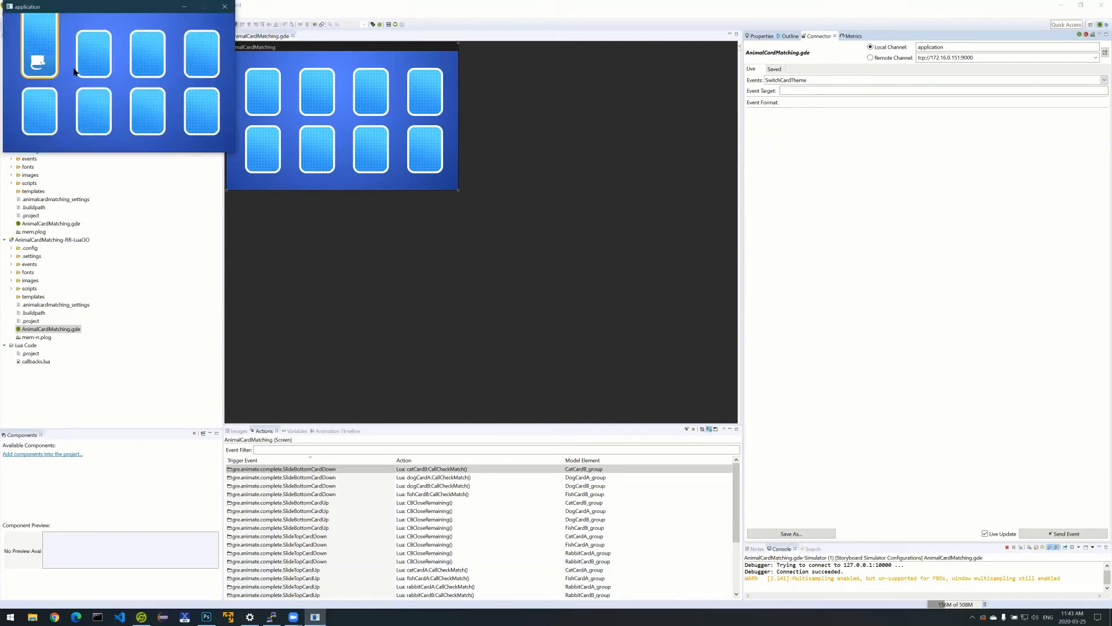
{"action": "left_click", "coordinate": [204, 107]}
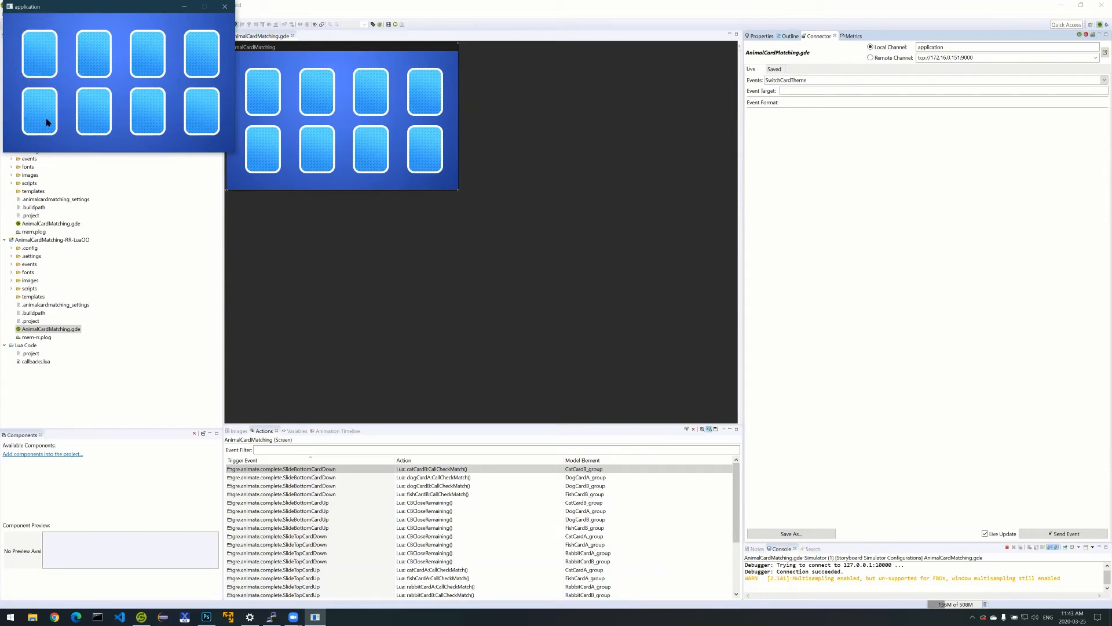
{"action": "left_click", "coordinate": [204, 122]}
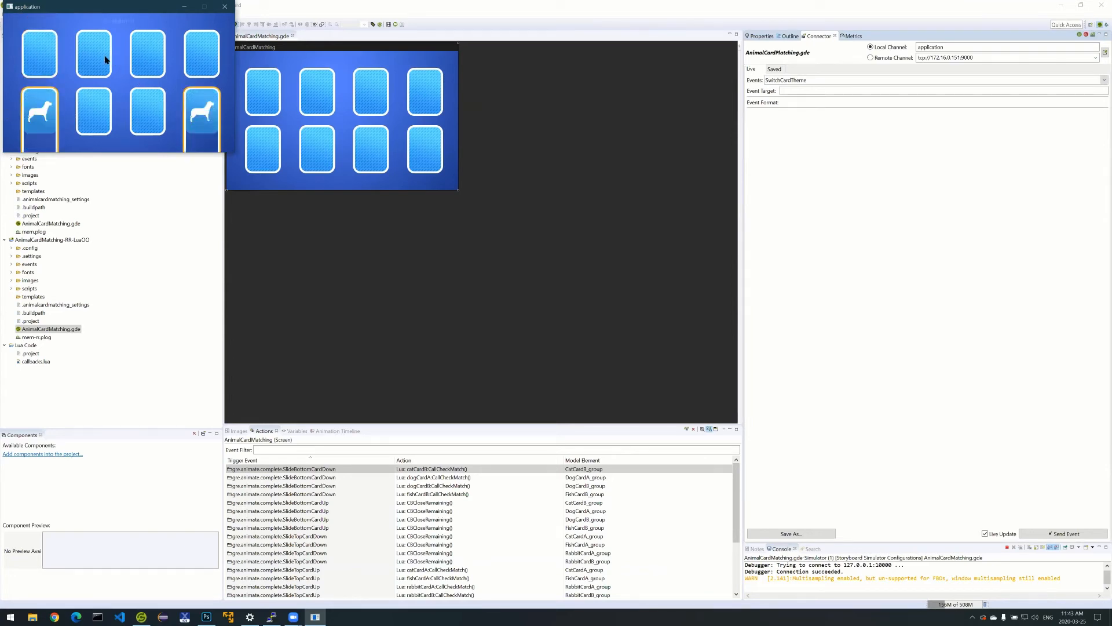
{"action": "left_click", "coordinate": [146, 69]}
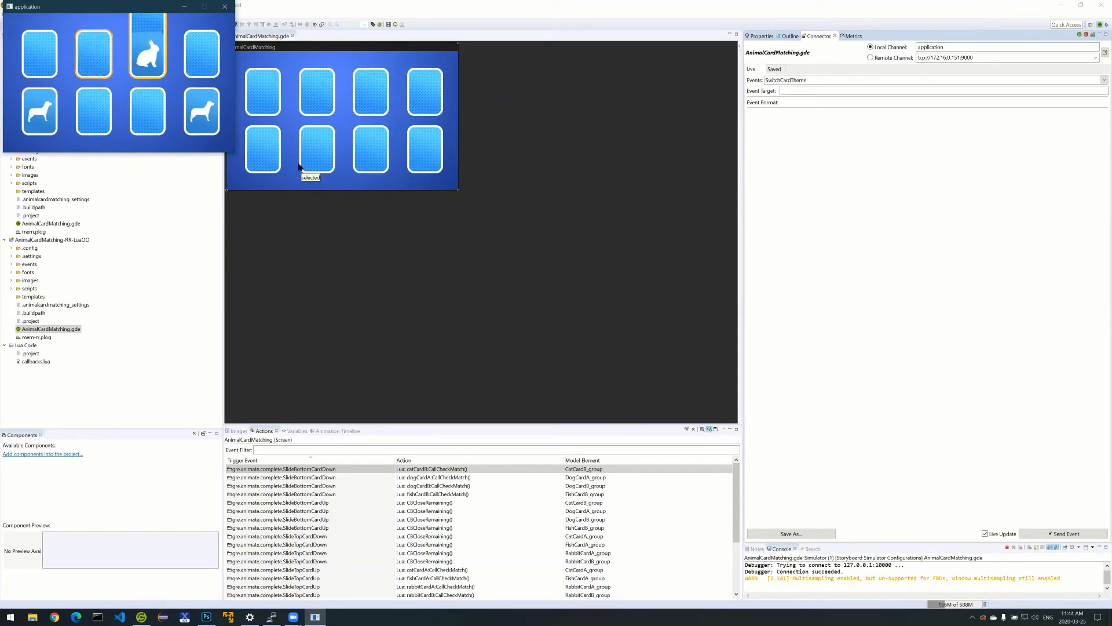
{"action": "left_click", "coordinate": [86, 67]}
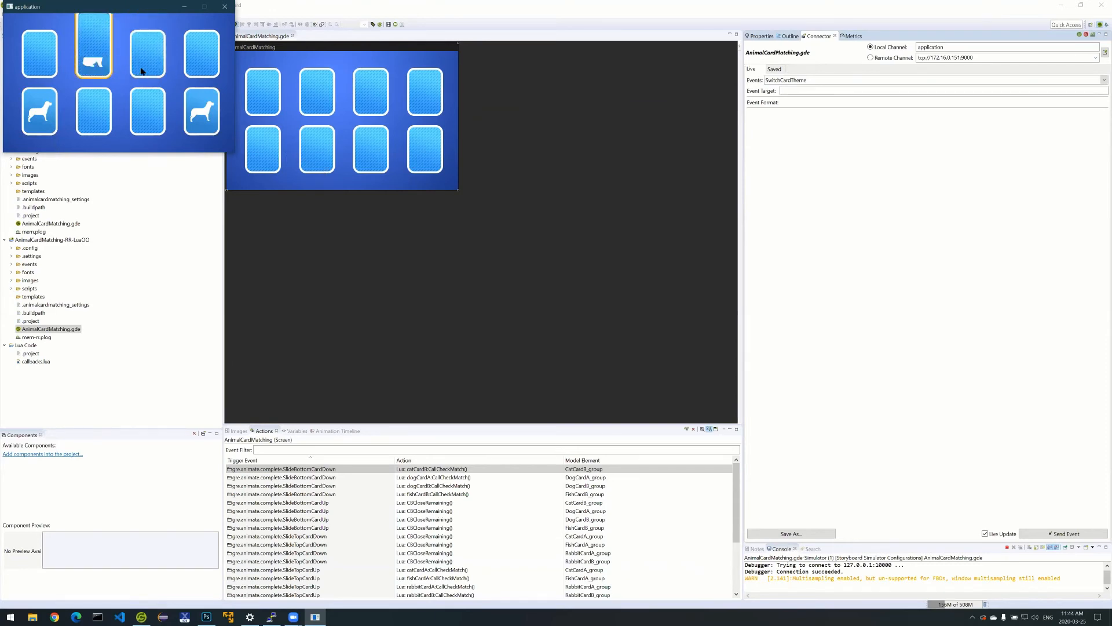
{"action": "left_click", "coordinate": [147, 55]}
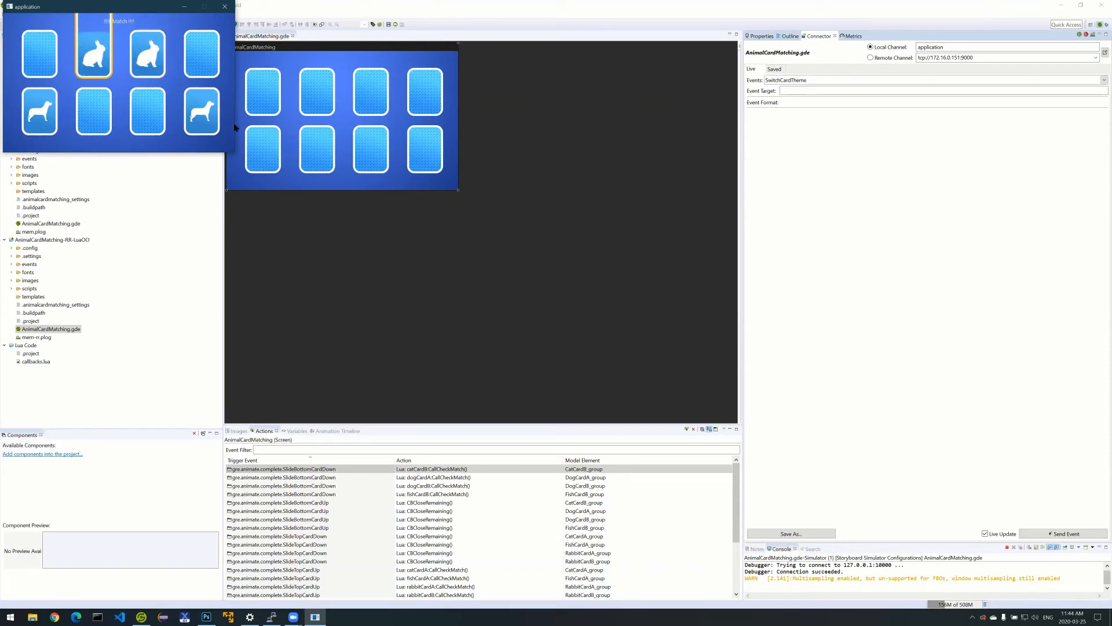
{"action": "left_click", "coordinate": [1087, 36]}
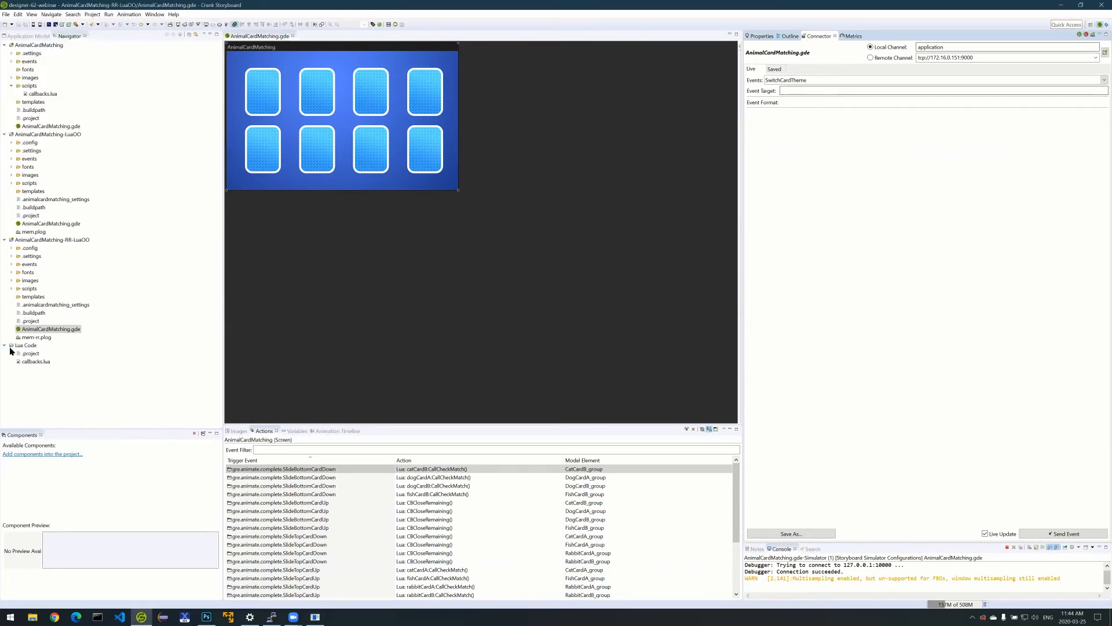
Open mem-rr.plog and mem.plog and compare their general information and redraw graphs.
{"action": "double_click", "coordinate": [38, 337]}
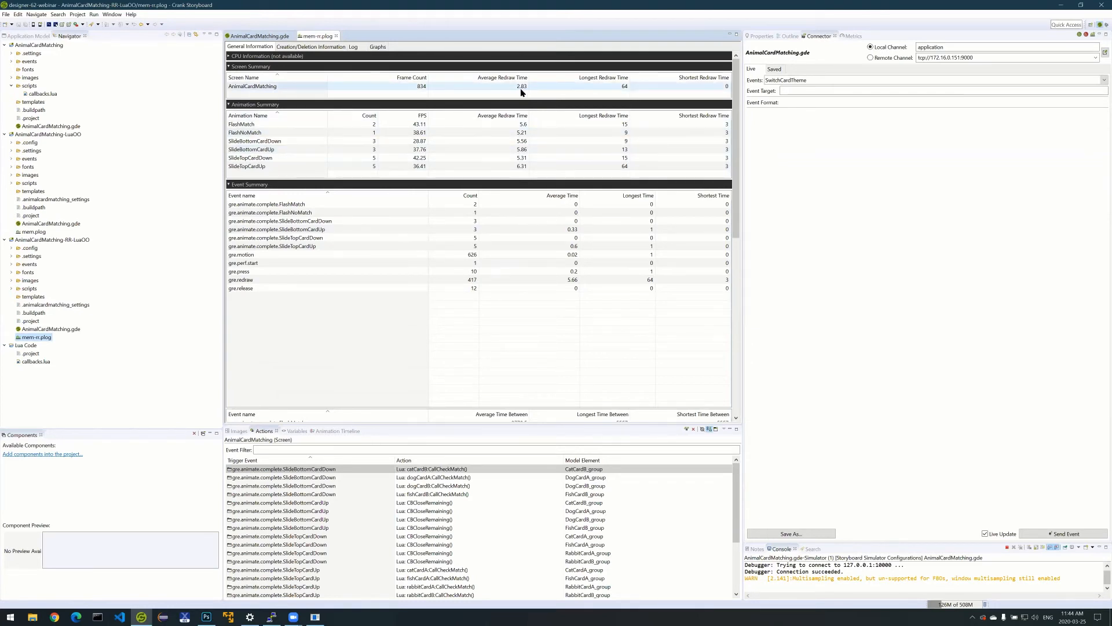
{"action": "double_click", "coordinate": [47, 233]}
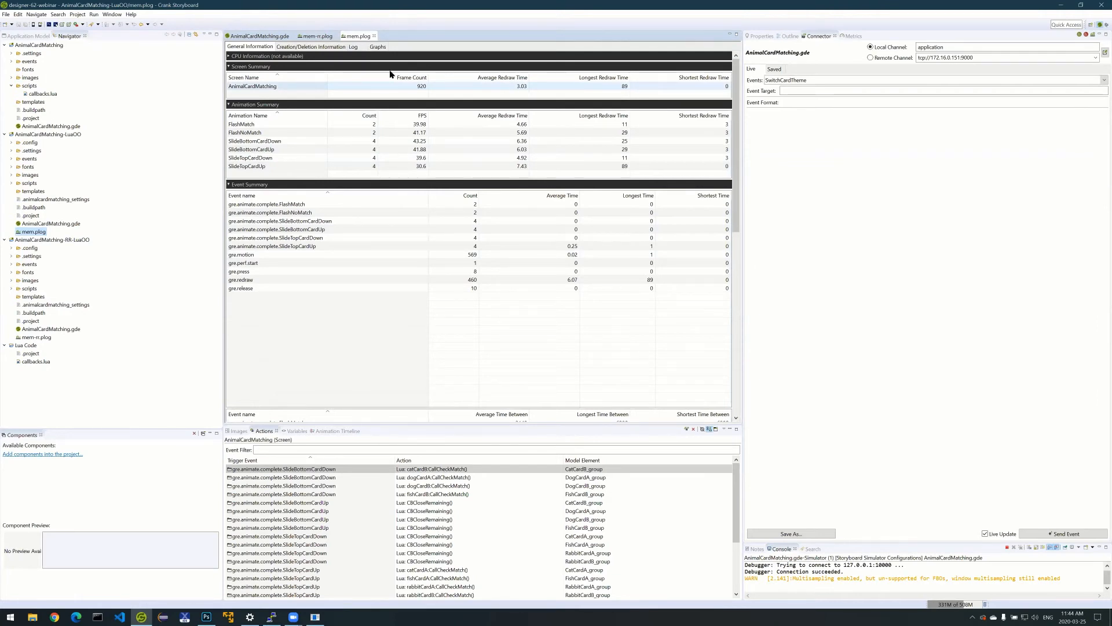
{"action": "left_click", "coordinate": [316, 36]}
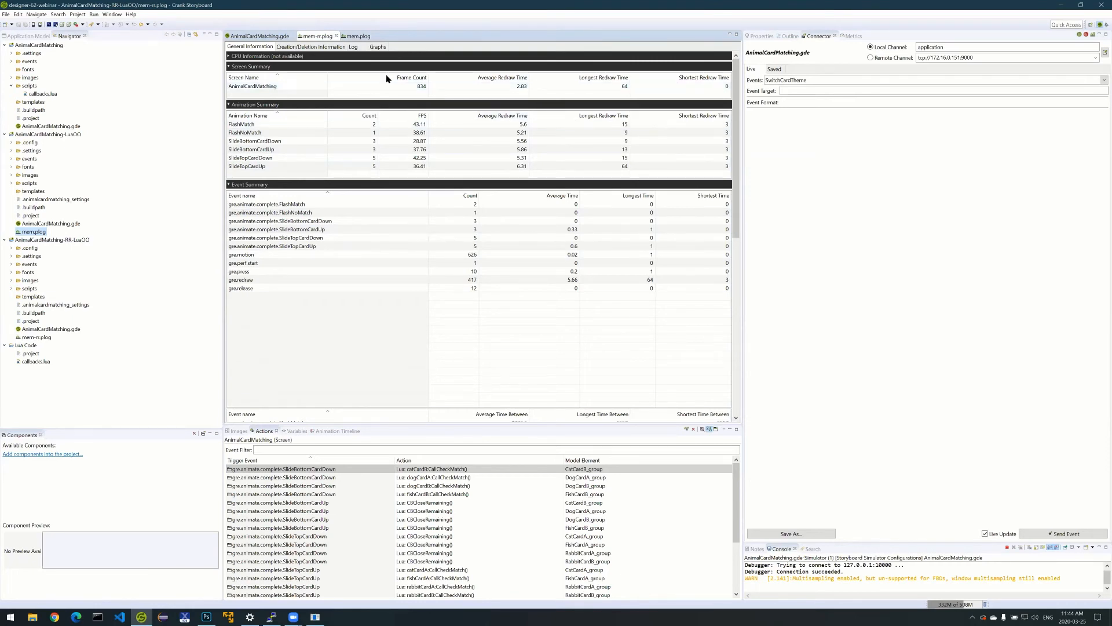
{"action": "left_click", "coordinate": [377, 47]}
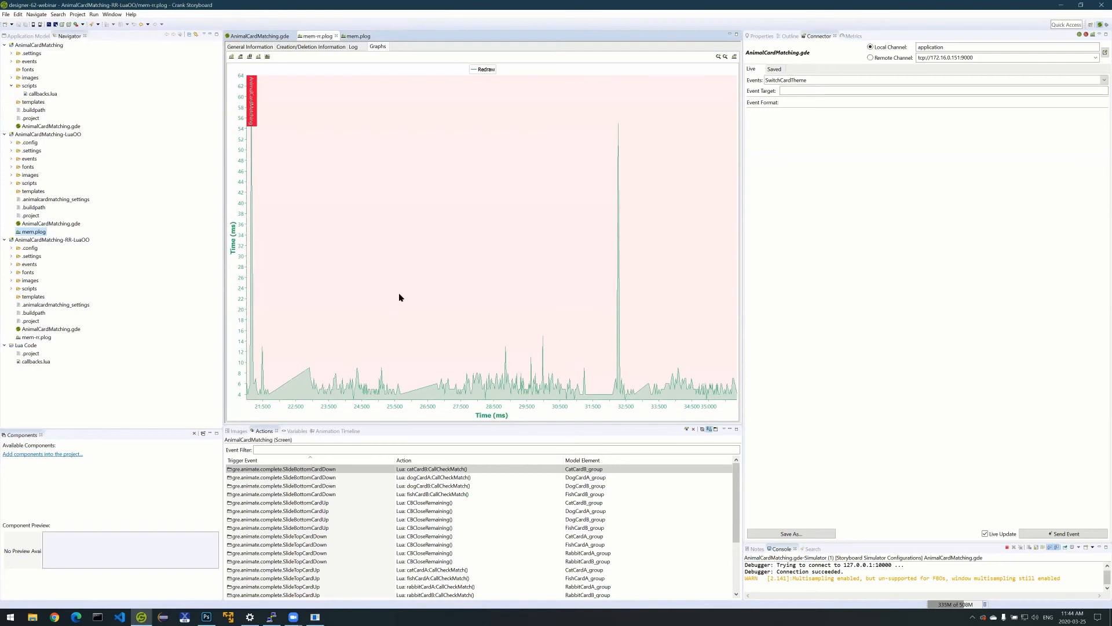
{"action": "left_click", "coordinate": [366, 37]}
{"action": "left_click", "coordinate": [384, 48]}
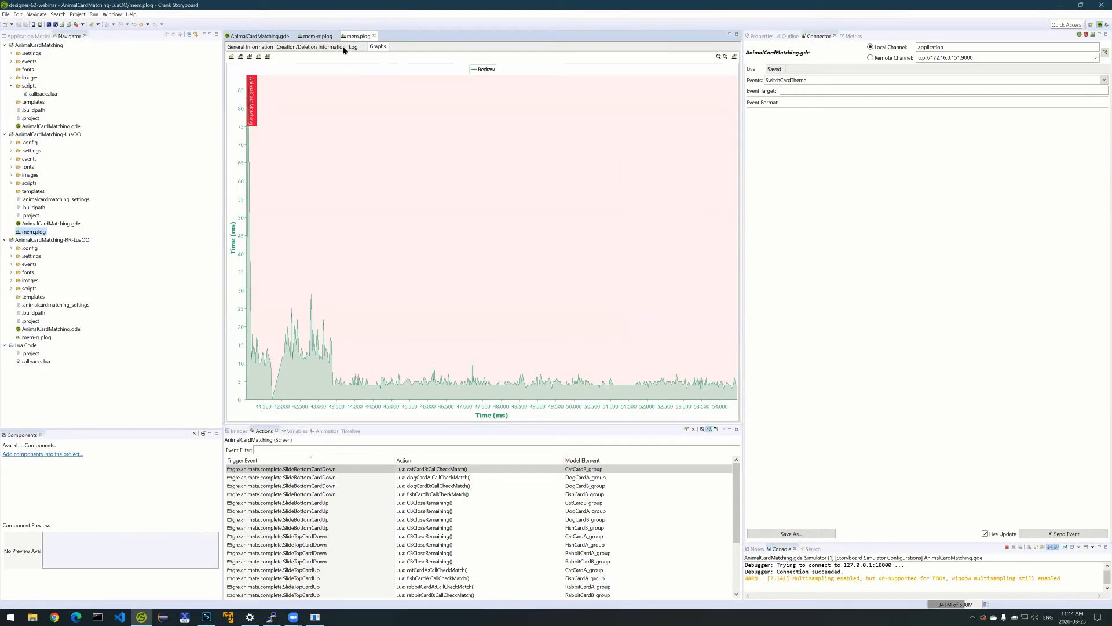
Plot the Layer.DogCardA_group.CardBack.y animation variable over the redraw graphs of both mem.plog and mem-rr.plog.
{"action": "left_click", "coordinate": [250, 58]}
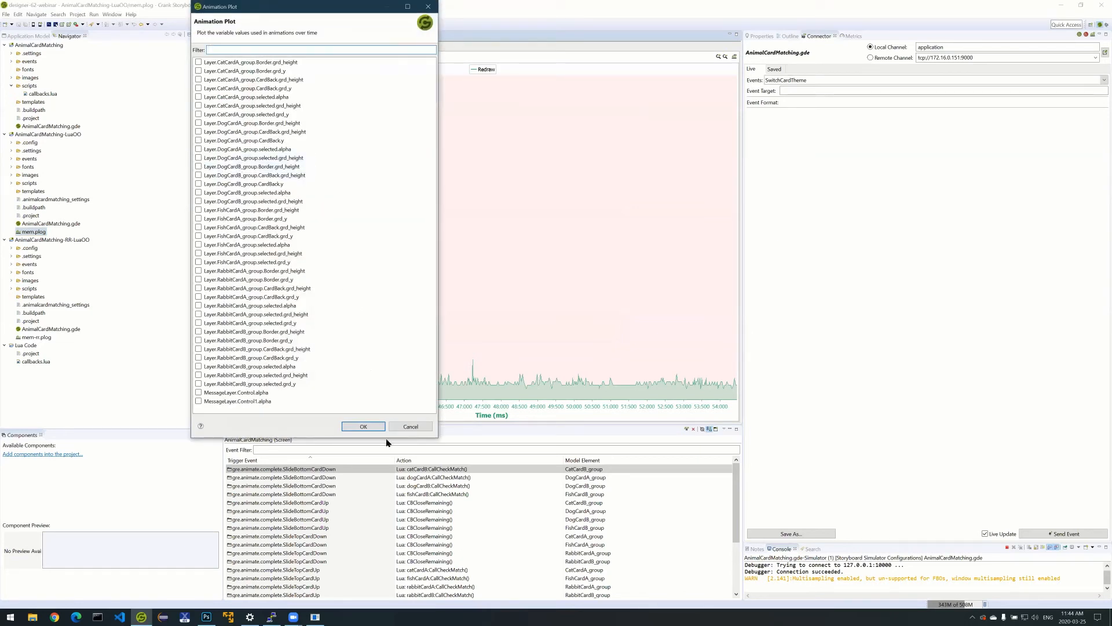
{"action": "left_click", "coordinate": [364, 426]}
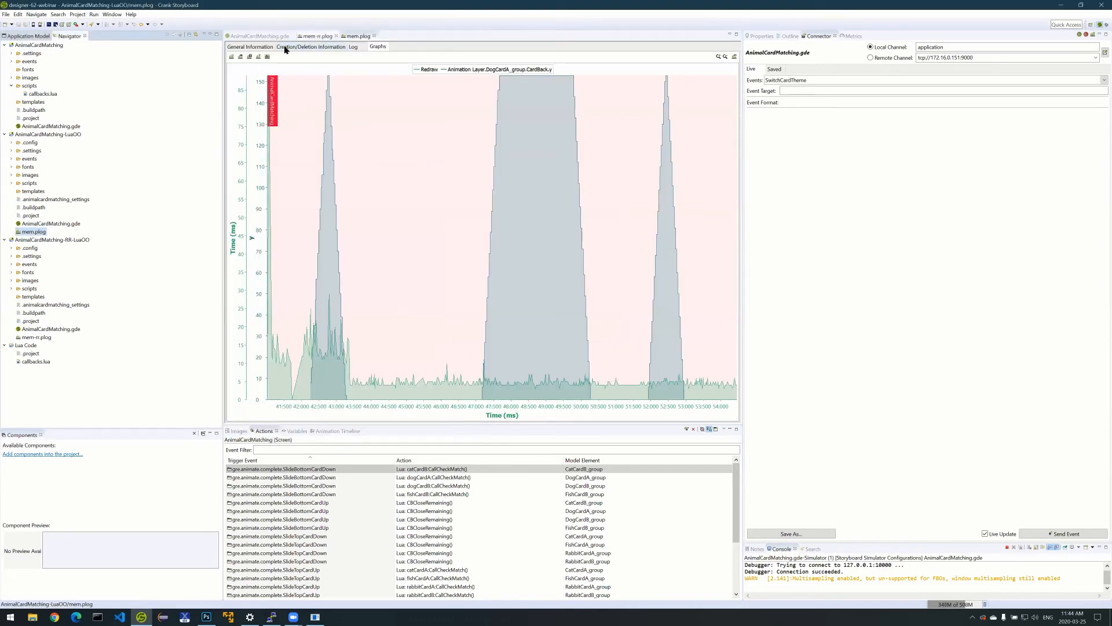
{"action": "left_click", "coordinate": [316, 36]}
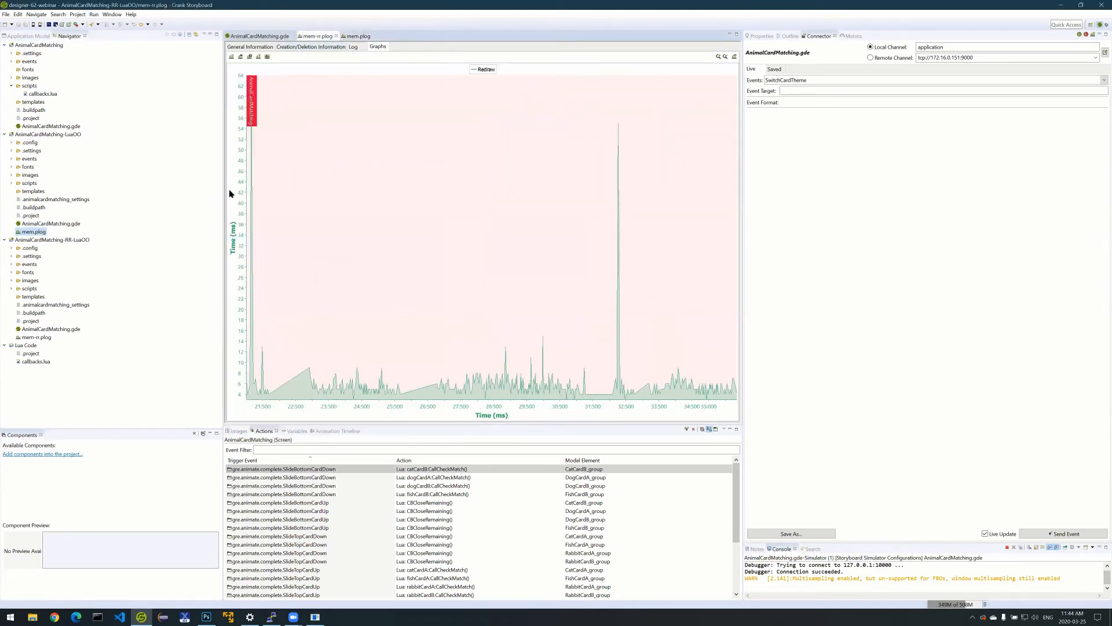
{"action": "left_click", "coordinate": [232, 57]}
{"action": "left_click", "coordinate": [451, 272]}
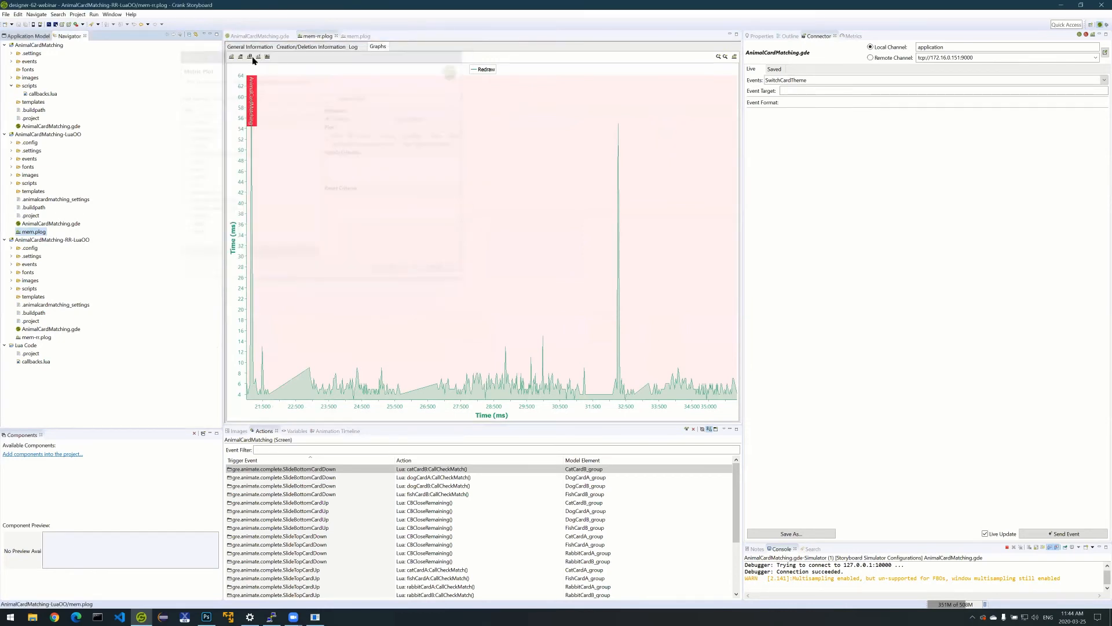
{"action": "left_click", "coordinate": [251, 56]}
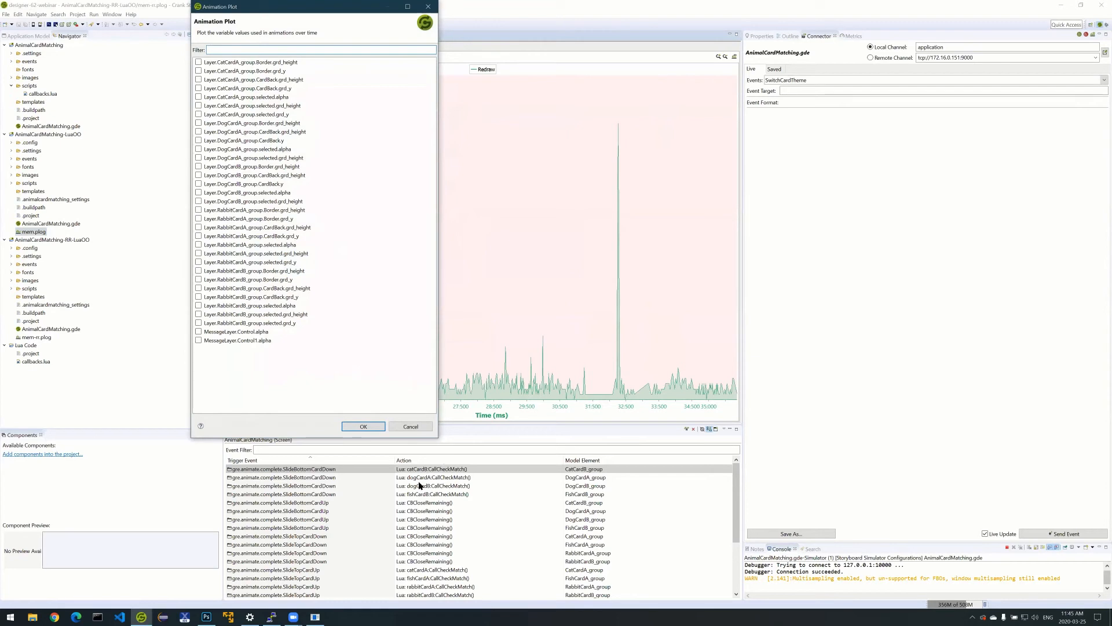
{"action": "left_click", "coordinate": [364, 426]}
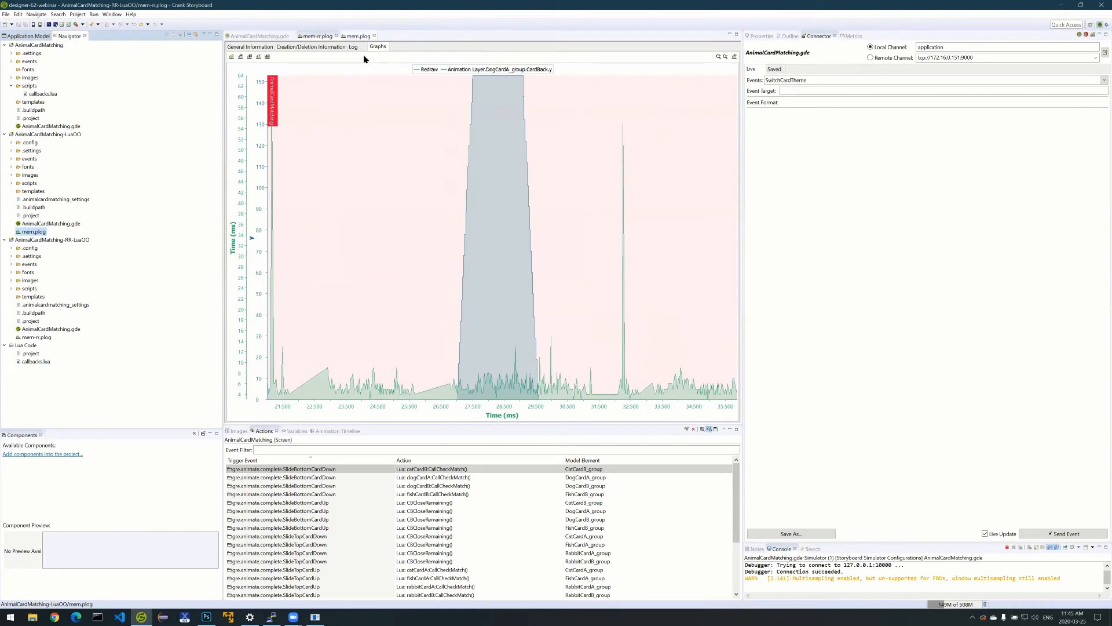
Compare redraw times during the DogCardA animations in both graphs, examining the first animation's peak in mem.plog, and close both performance logs.
{"action": "left_click", "coordinate": [358, 37]}
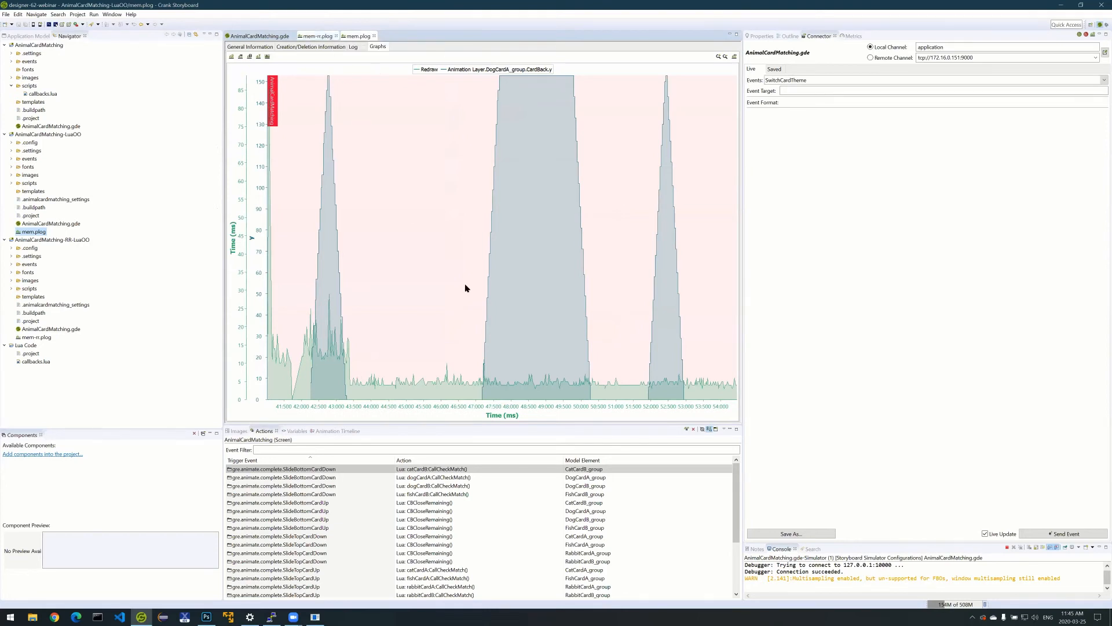
{"action": "key", "text": "ctrl+Page_Up"}
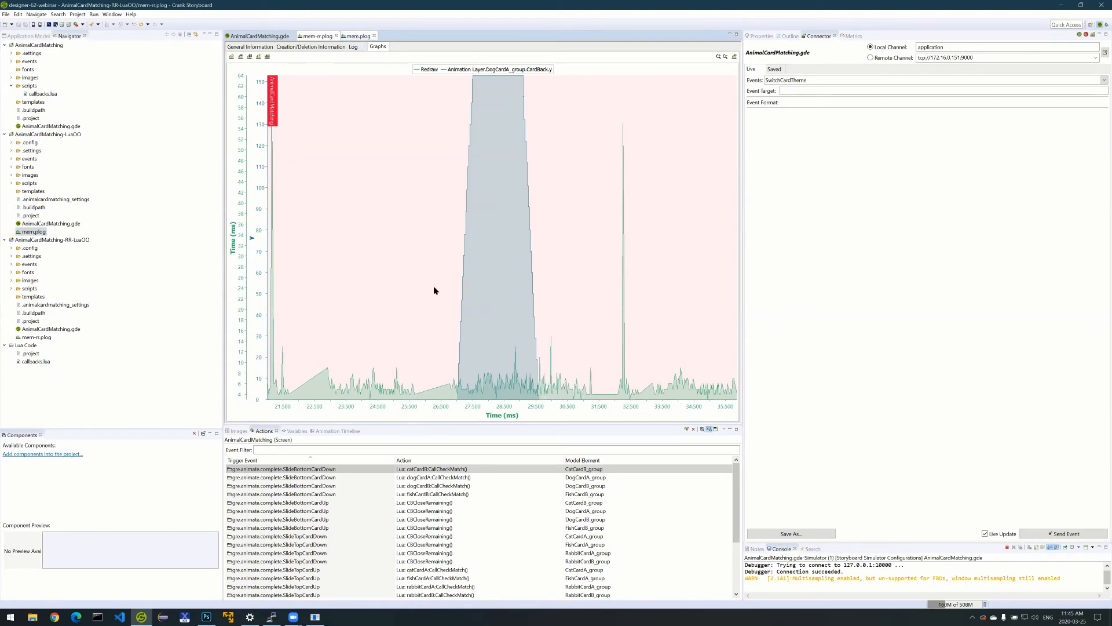
{"action": "key", "text": "ctrl+Page_Down"}
{"action": "left_click", "coordinate": [330, 299]}
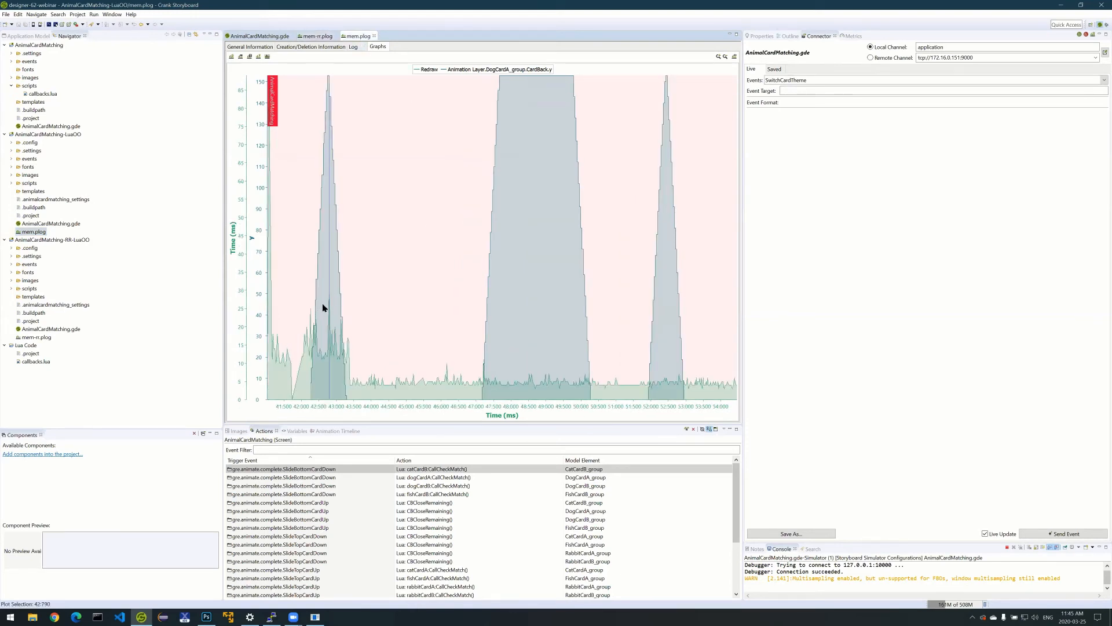
{"action": "left_click", "coordinate": [330, 300]}
{"action": "mouse_move", "coordinate": [329, 298]}
{"action": "left_click", "coordinate": [374, 37]}
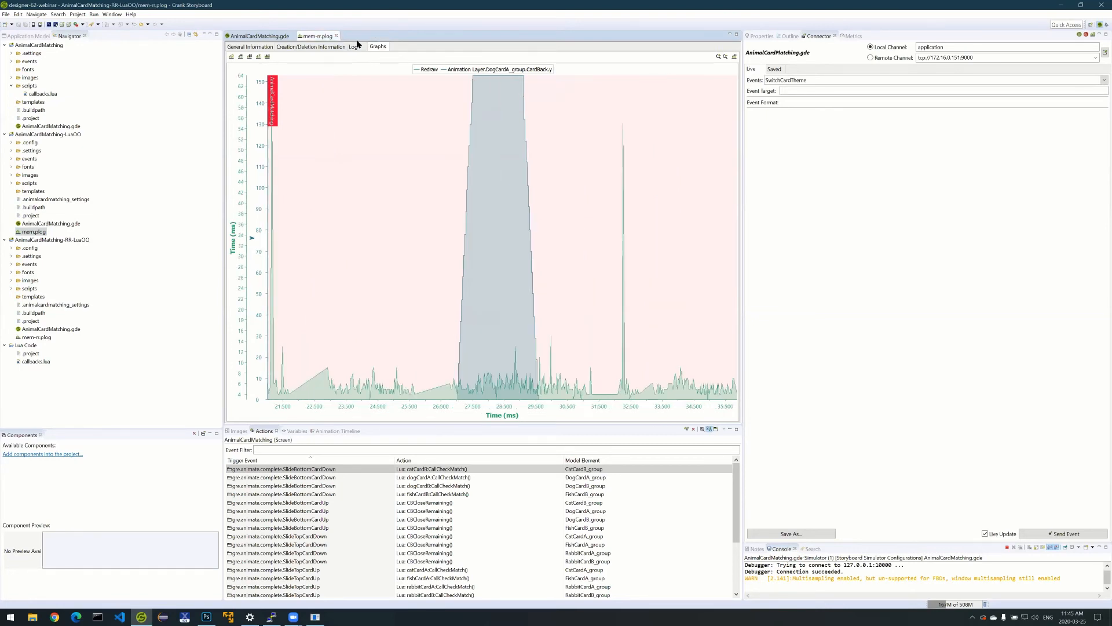
{"action": "left_click", "coordinate": [336, 36]}
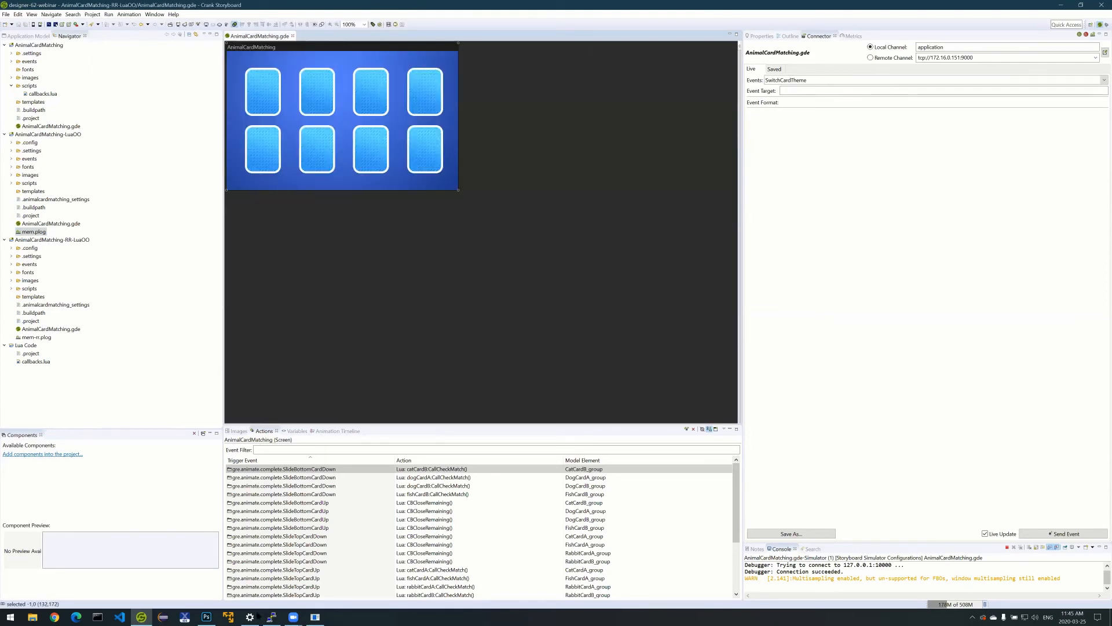
{"action": "left_click", "coordinate": [293, 616]}
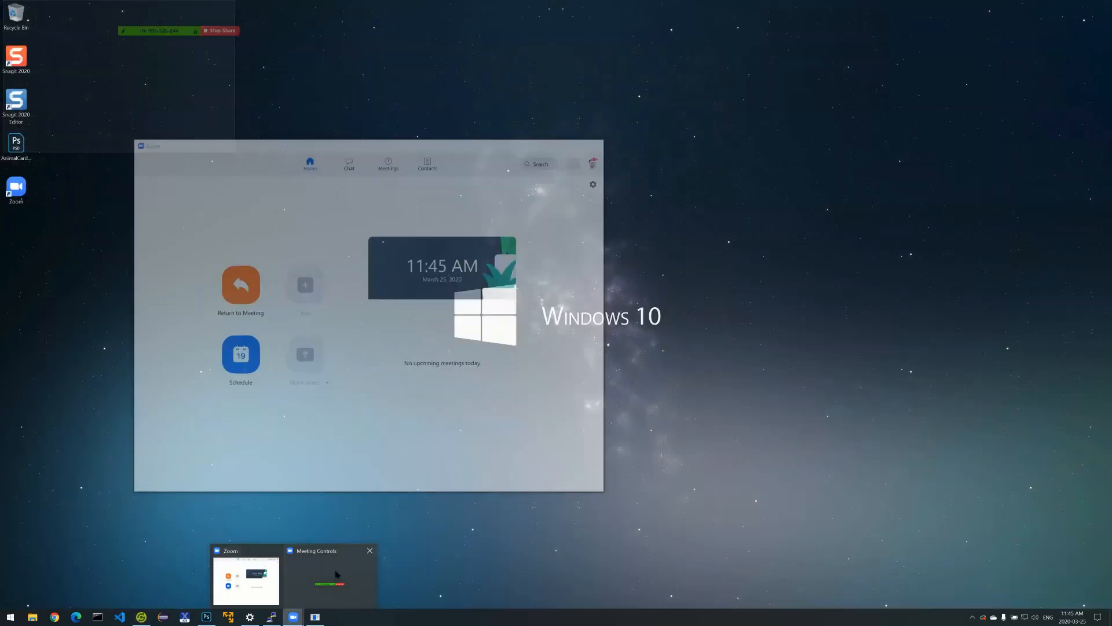
{"action": "left_click", "coordinate": [337, 575]}
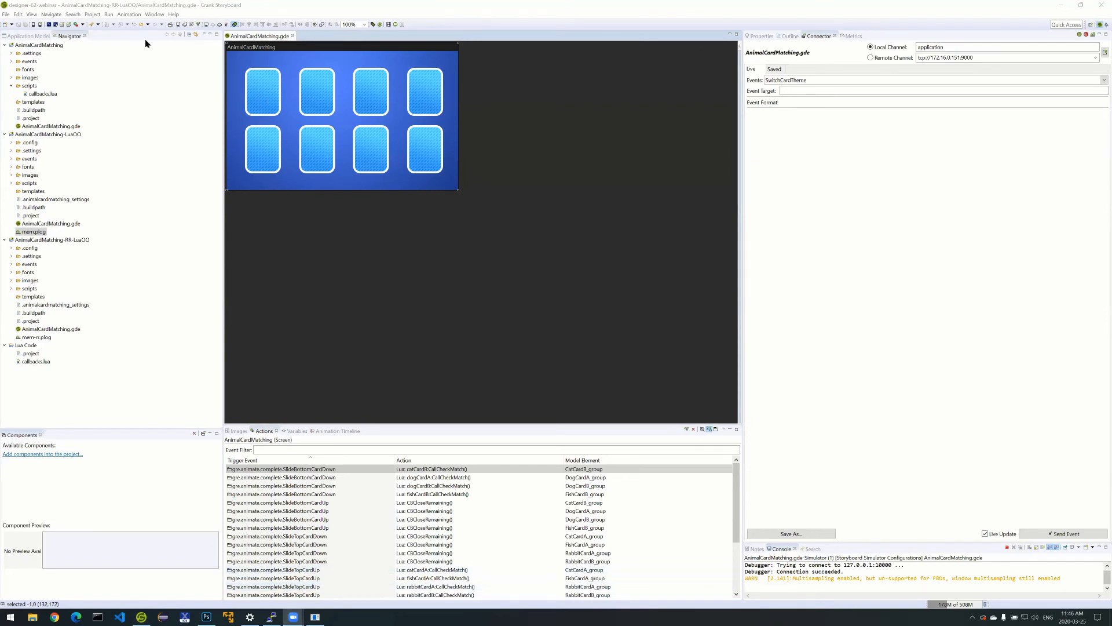
Run the AnimalCardMatching.gde-Exporter configuration to transfer the Storyboard Embedded Engine (GAPP) package by SCP to /usr/crank/apps/AnimalCardMatching on 172.16.0.151.
{"action": "left_click", "coordinate": [707, 236]}
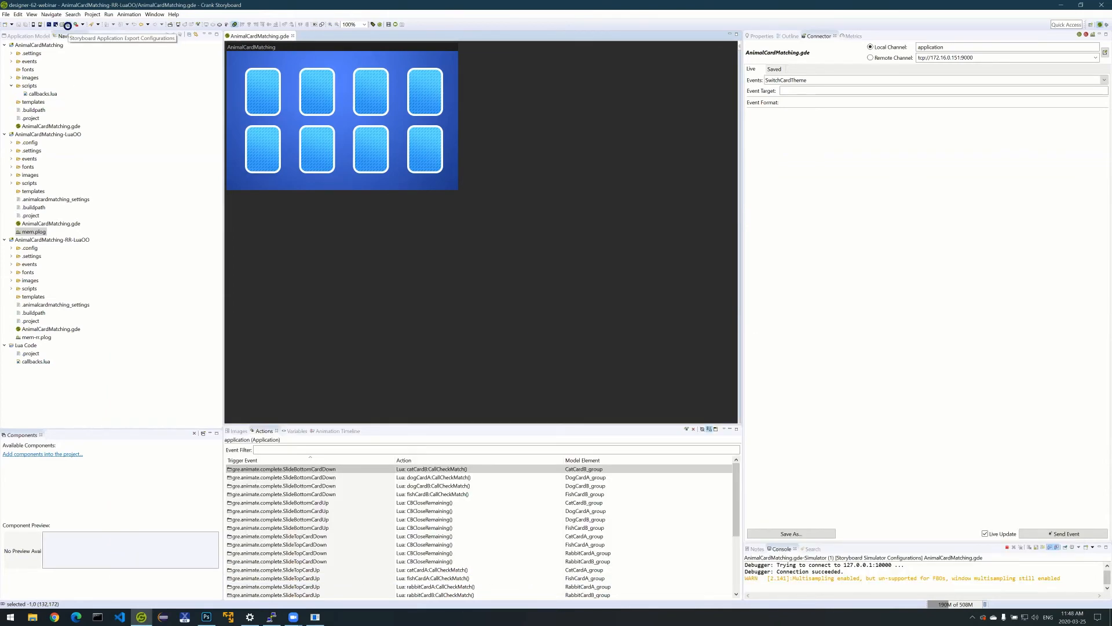
{"action": "left_click", "coordinate": [67, 26]}
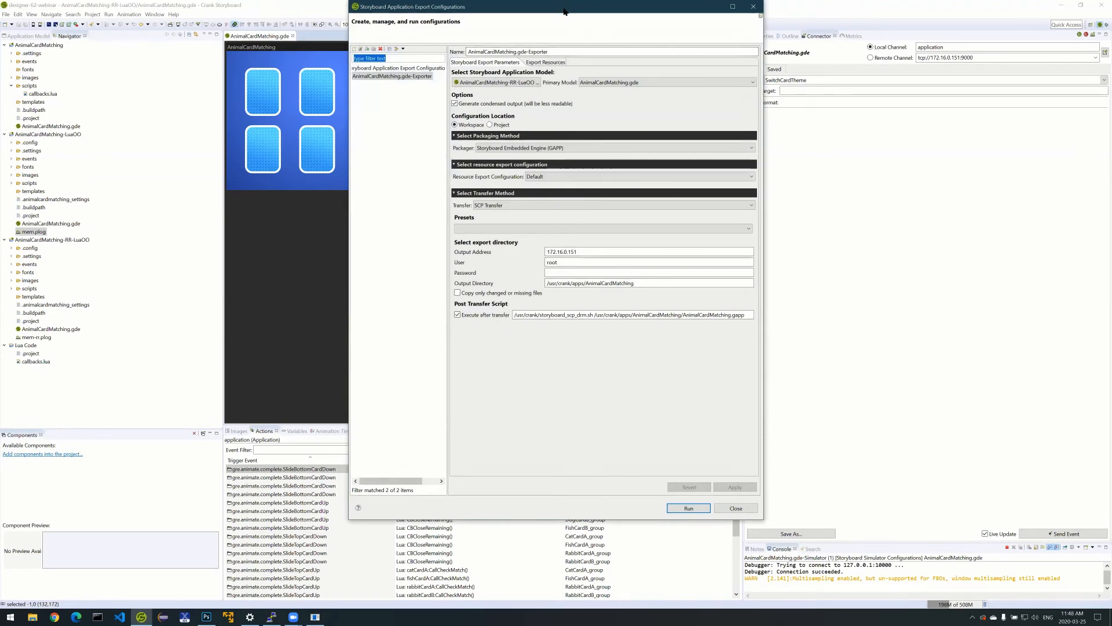
{"action": "left_click_drag", "start_coordinate": [564, 11], "coordinate": [318, 53]}
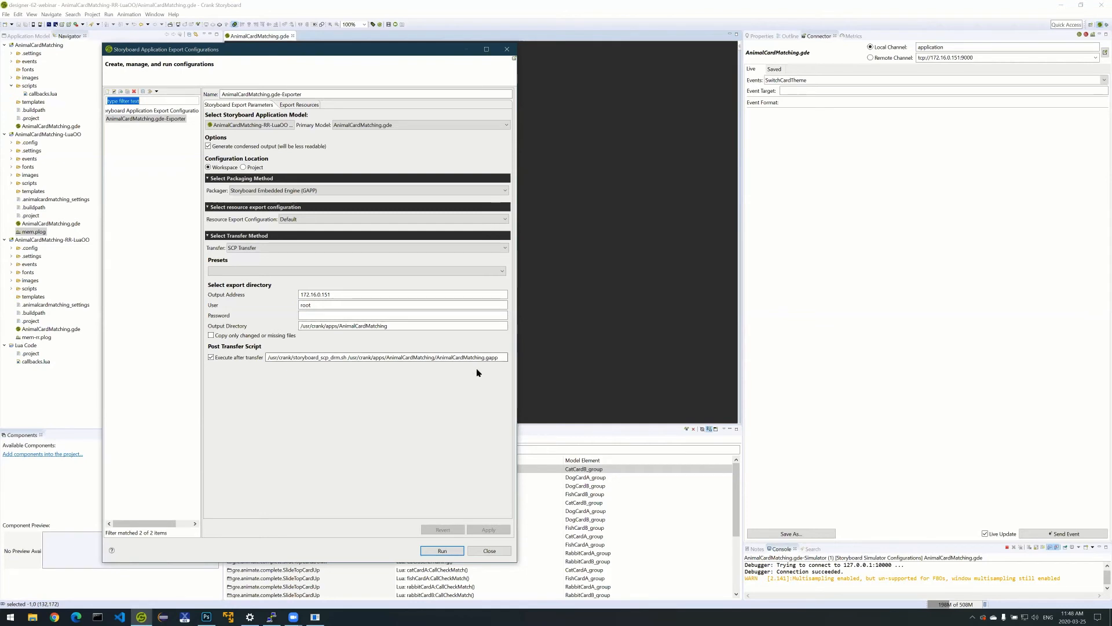
{"action": "left_click", "coordinate": [450, 550]}
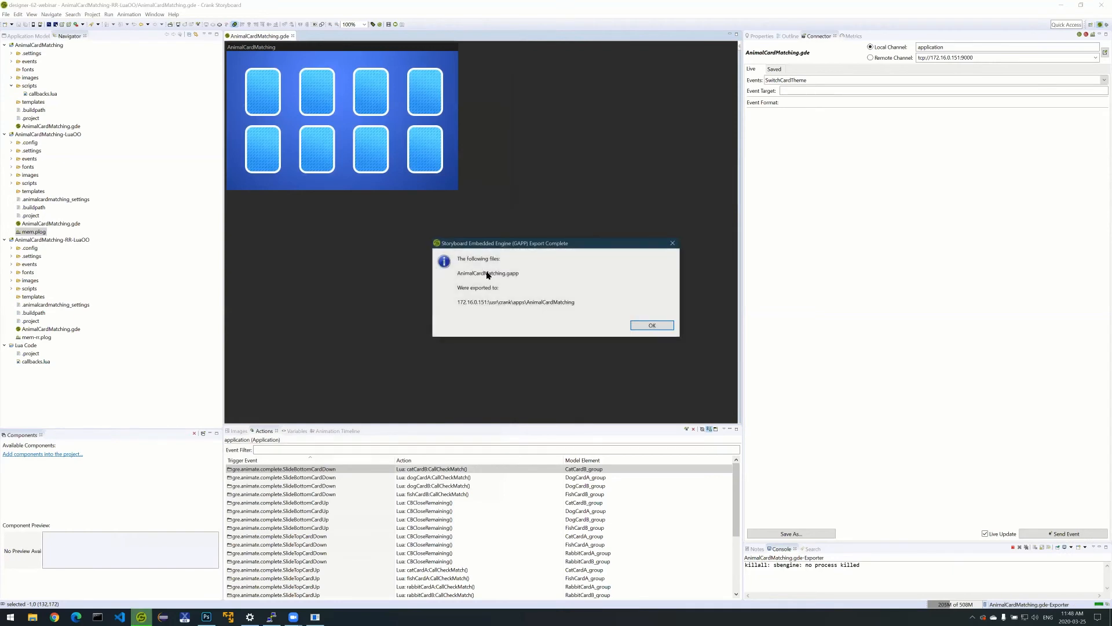
{"action": "left_click", "coordinate": [509, 337]}
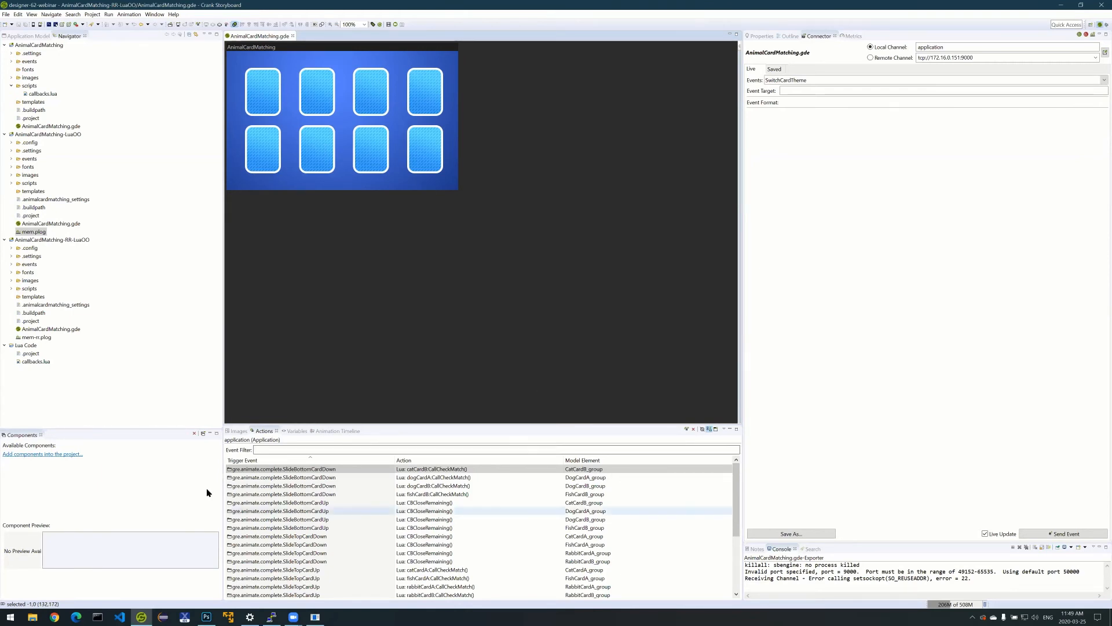
Review the SwitchCardTheme action and the project images, and send the SwitchCardTheme event over the remote channel tcp://172.16.0.151:9000.
{"action": "scroll", "coordinate": [316, 566], "scroll_direction": "down", "scroll_amount": 4}
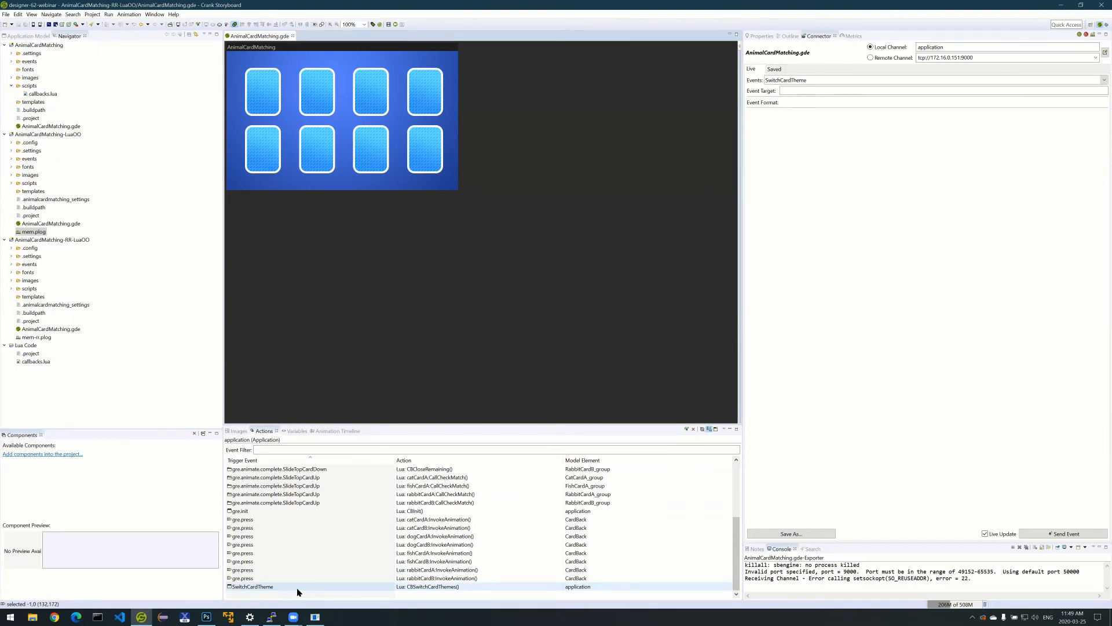
{"action": "left_click", "coordinate": [239, 431]}
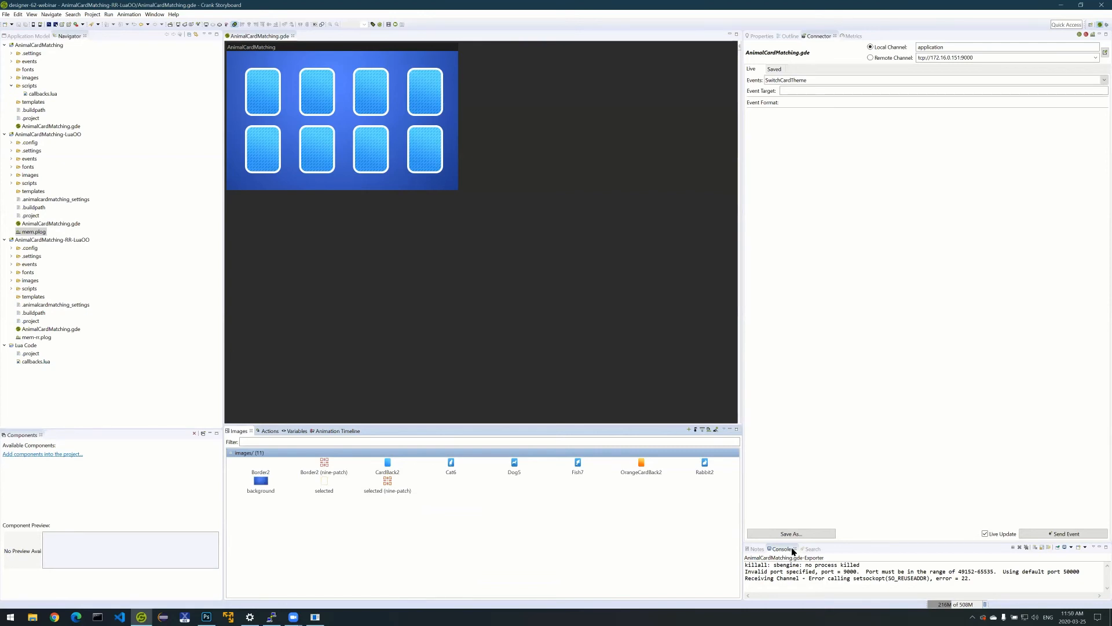
{"action": "left_click", "coordinate": [882, 57]}
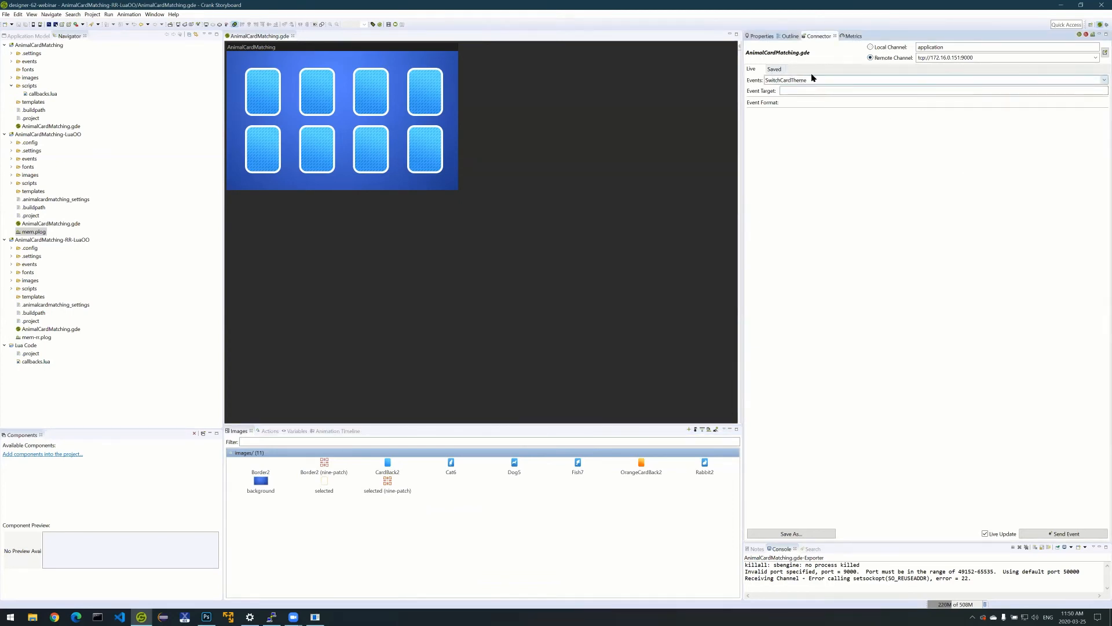
{"action": "left_click", "coordinate": [1064, 532]}
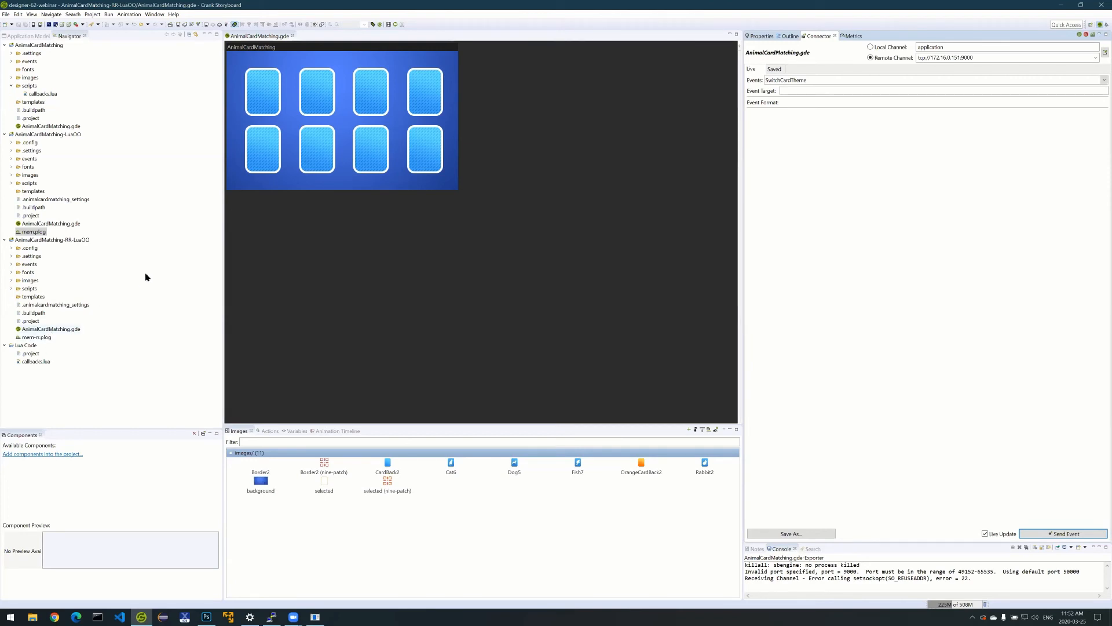
Replace the Rectangle render extension of the selected control on the first card with an Image render extension.
{"action": "left_click", "coordinate": [261, 104]}
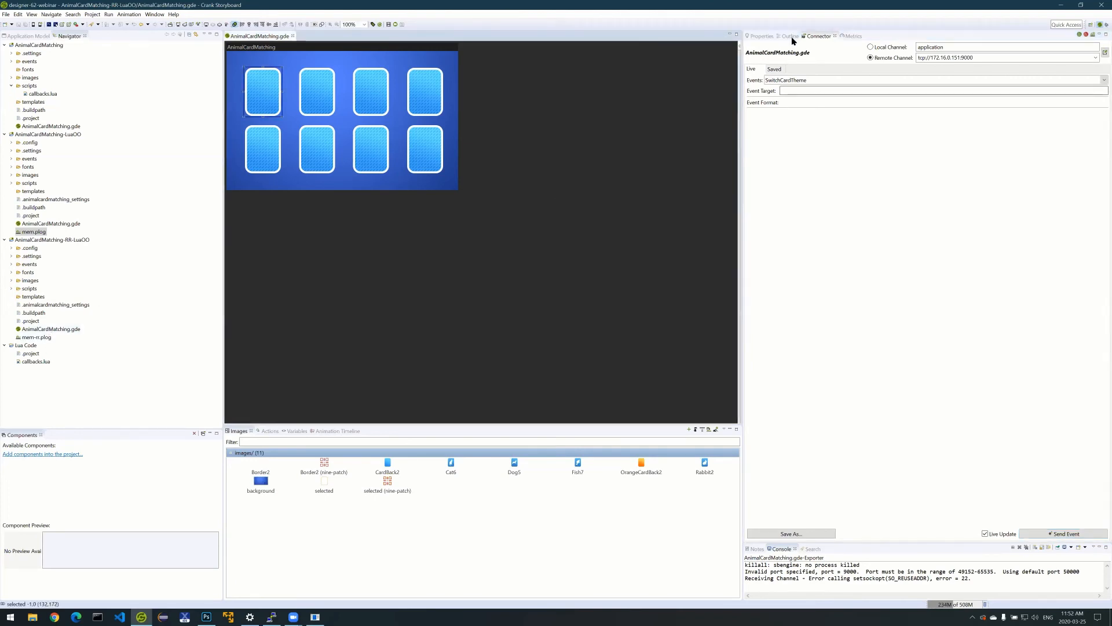
{"action": "left_click", "coordinate": [763, 36]}
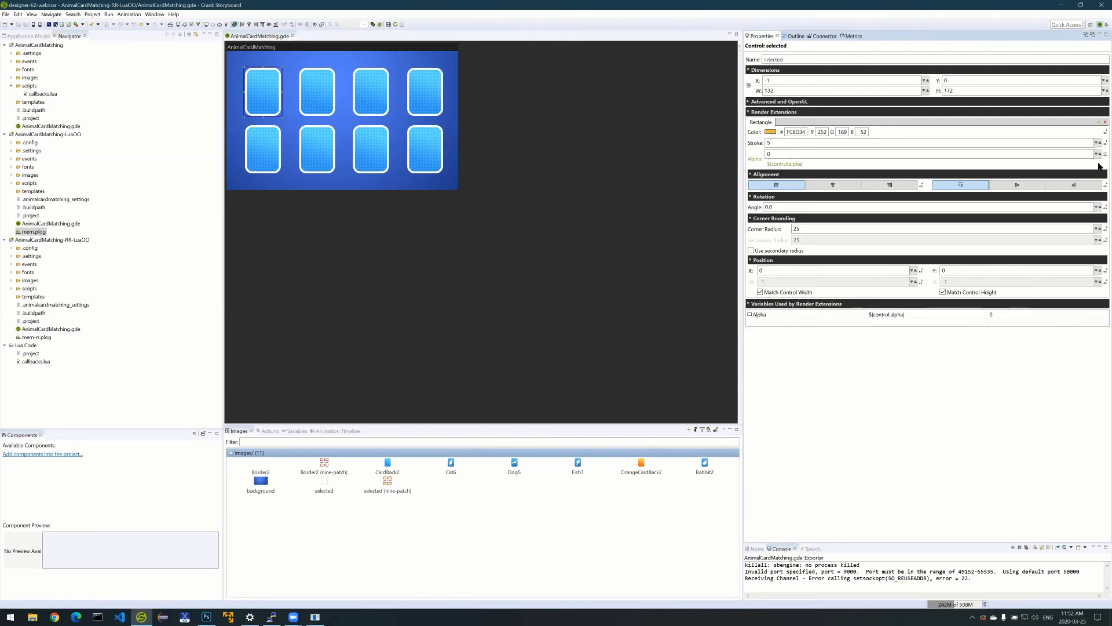
{"action": "left_click", "coordinate": [1099, 122]}
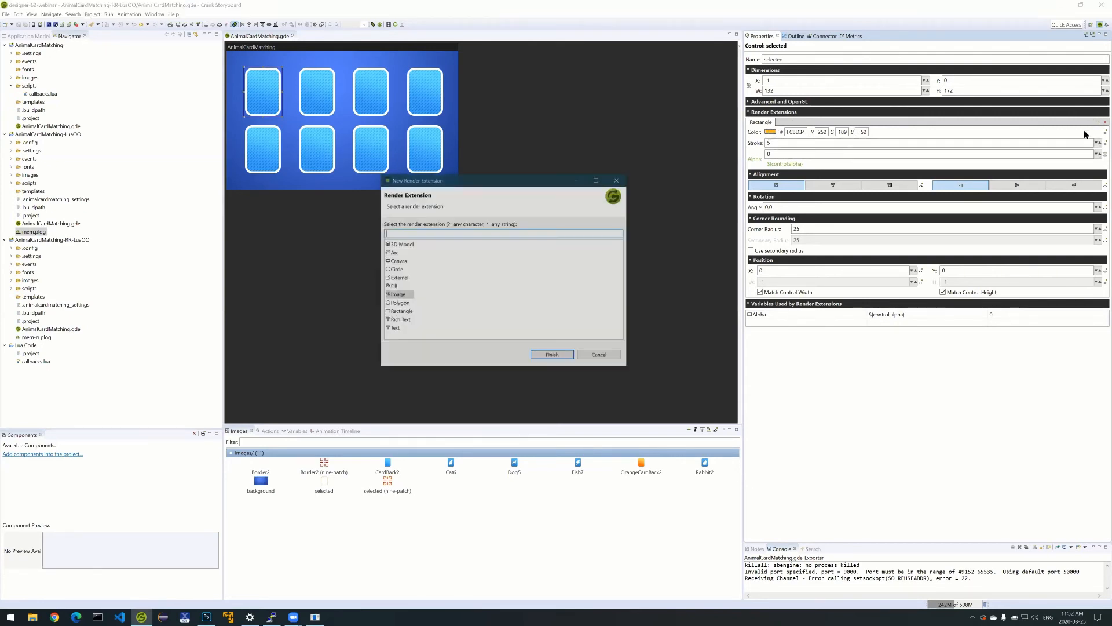
{"action": "left_click_drag", "start_coordinate": [516, 181], "coordinate": [599, 177]}
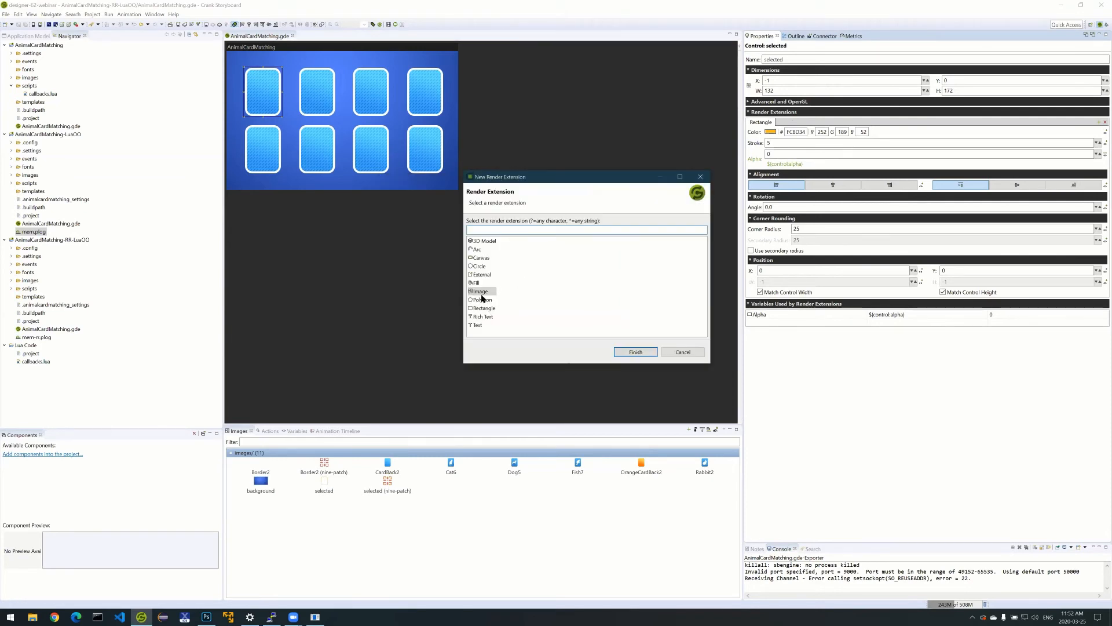
{"action": "left_click", "coordinate": [637, 353]}
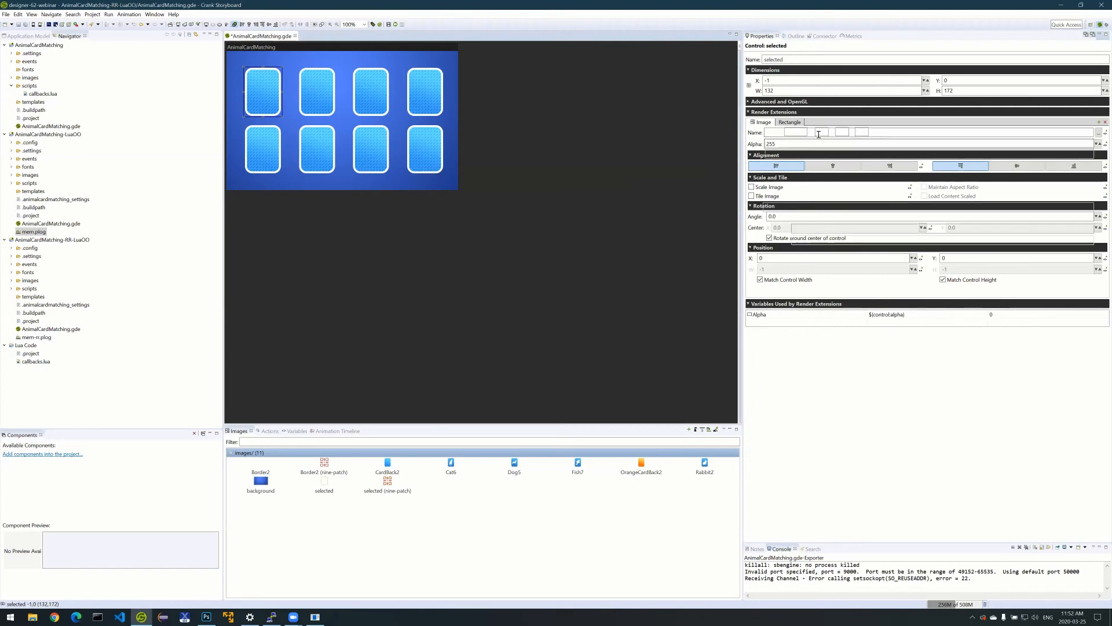
{"action": "left_click", "coordinate": [799, 123]}
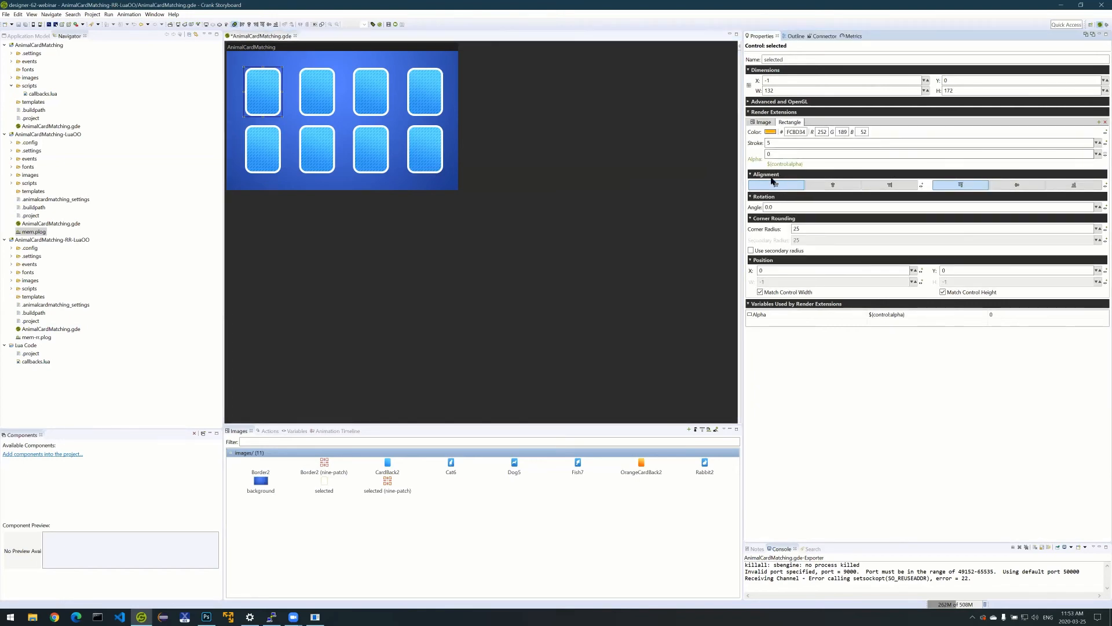
{"action": "left_click", "coordinate": [1104, 123]}
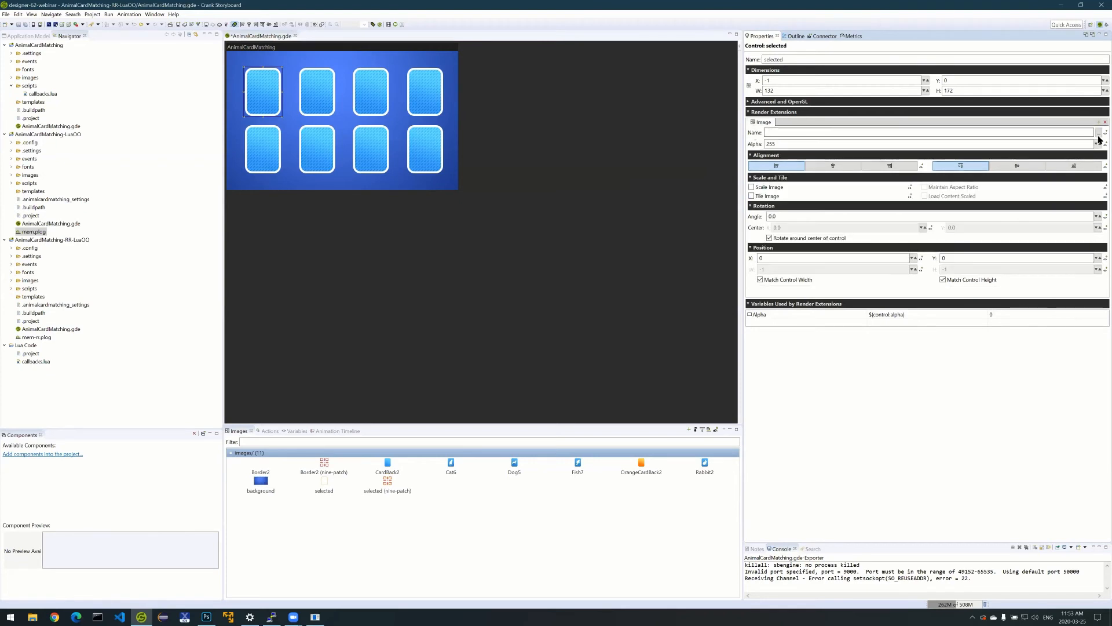
Try images/selected.9.png with Scale Image enabled in the selected control's Image render extension, and remove that extension.
{"action": "left_click", "coordinate": [1098, 133]}
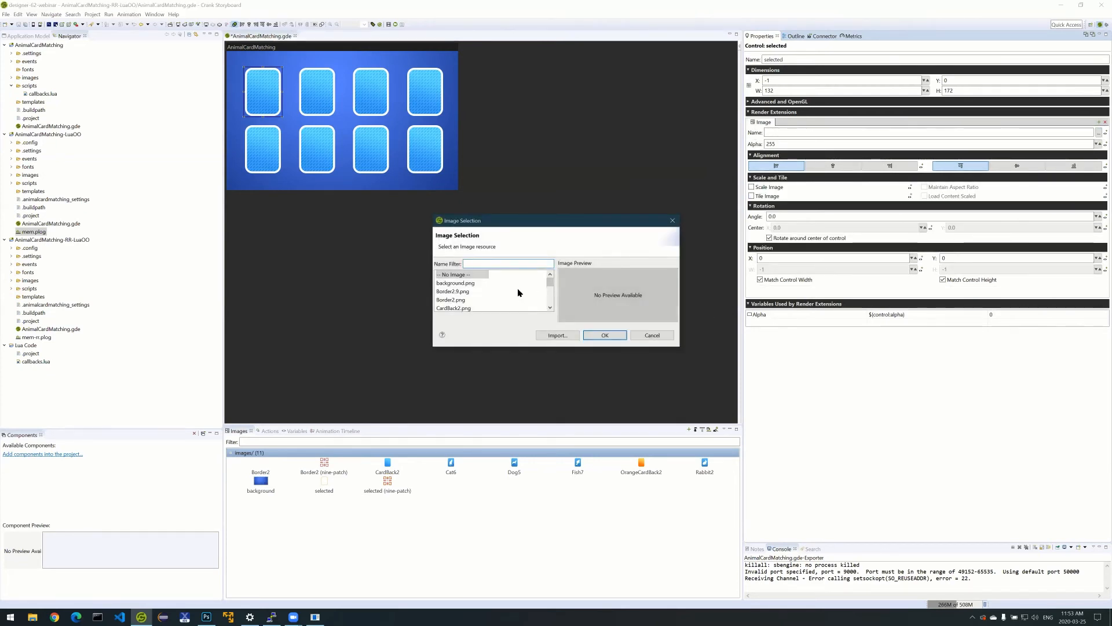
{"action": "scroll", "coordinate": [505, 299], "scroll_direction": "down", "scroll_amount": 1}
{"action": "left_click", "coordinate": [470, 292]}
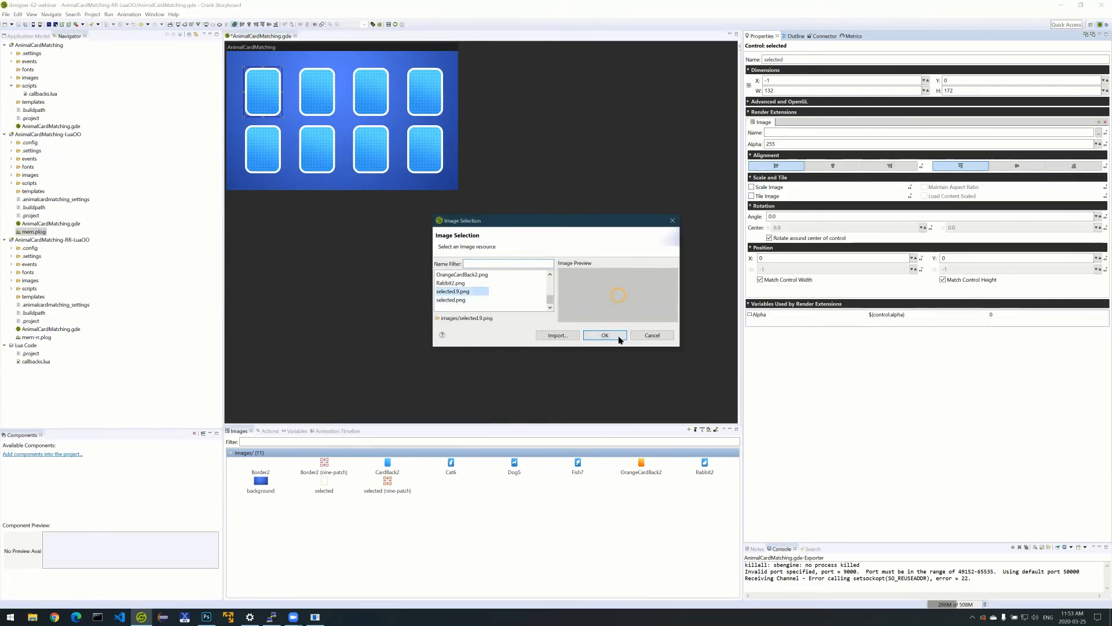
{"action": "key", "text": "Return"}
{"action": "left_click", "coordinate": [752, 188]}
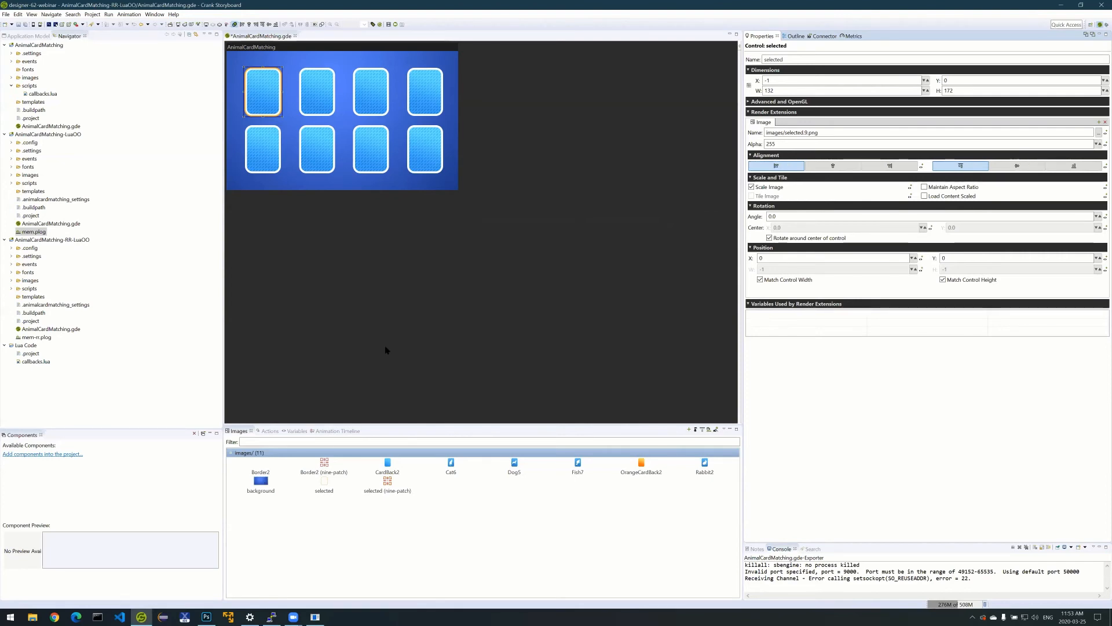
{"action": "left_click", "coordinate": [1105, 121]}
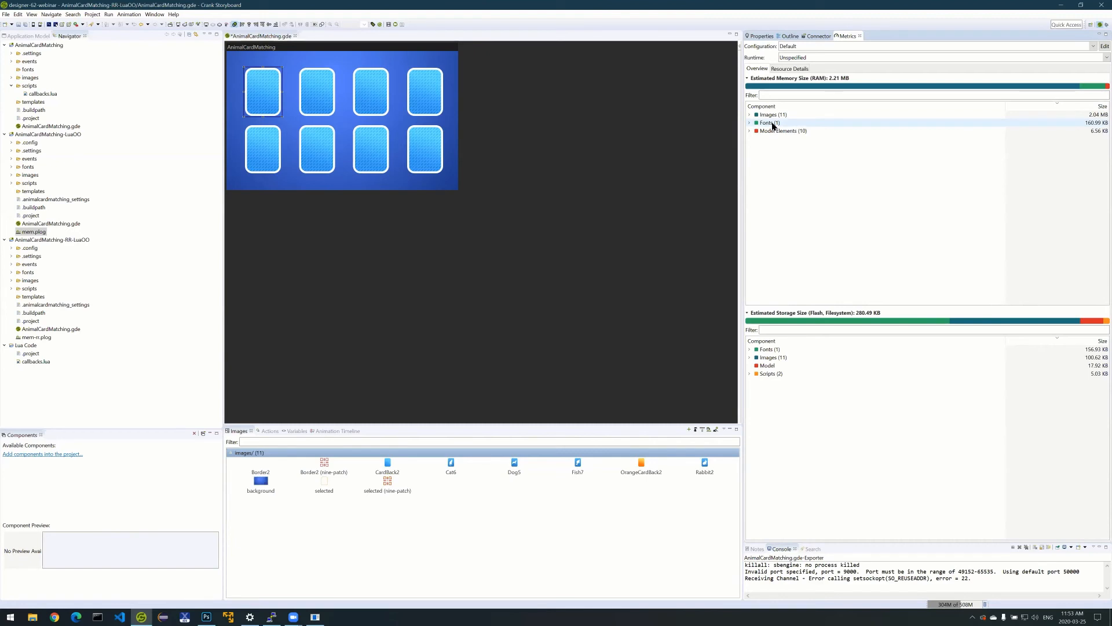
Review image sizes in the memory and storage metrics, and clean up the project's unused images, keeping OrangeCardBack2.png.
{"action": "left_click", "coordinate": [750, 115]}
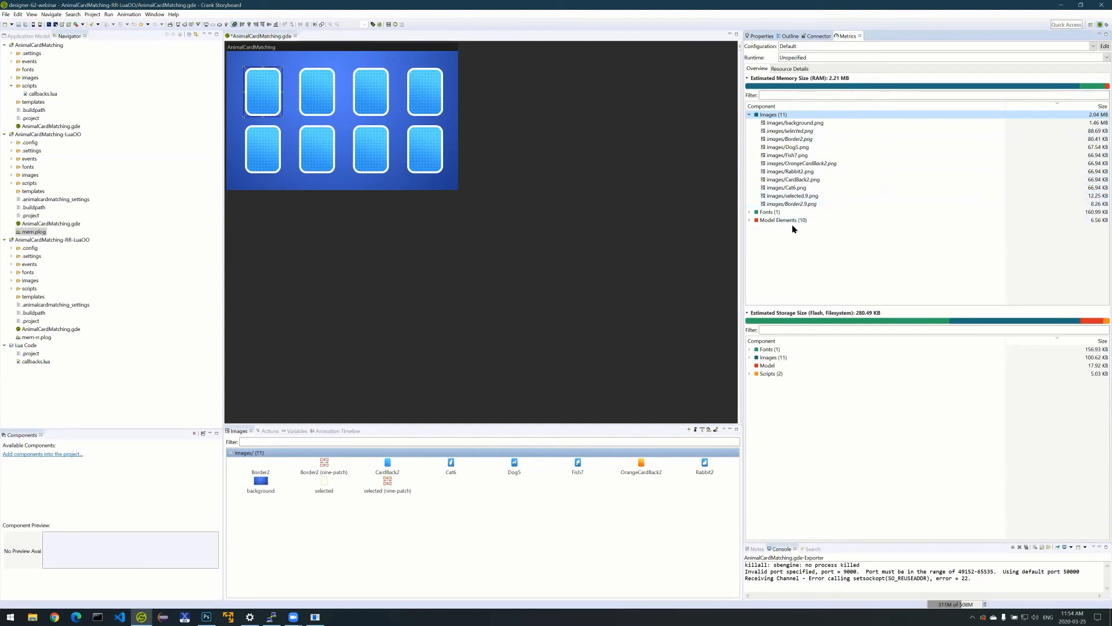
{"action": "left_click", "coordinate": [751, 357]}
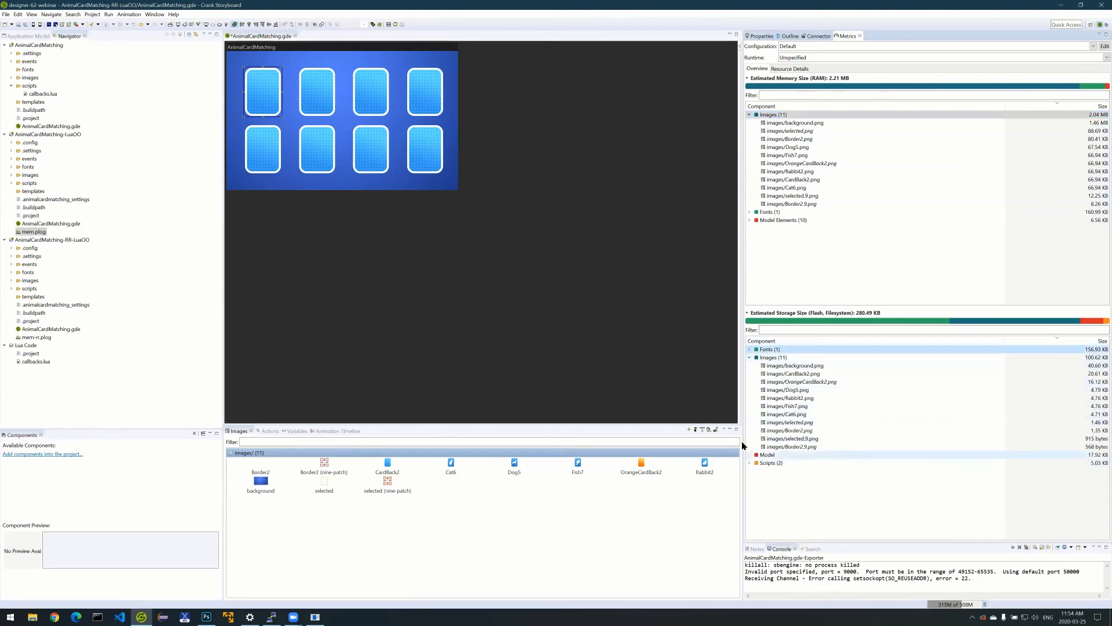
{"action": "left_click", "coordinate": [696, 430]}
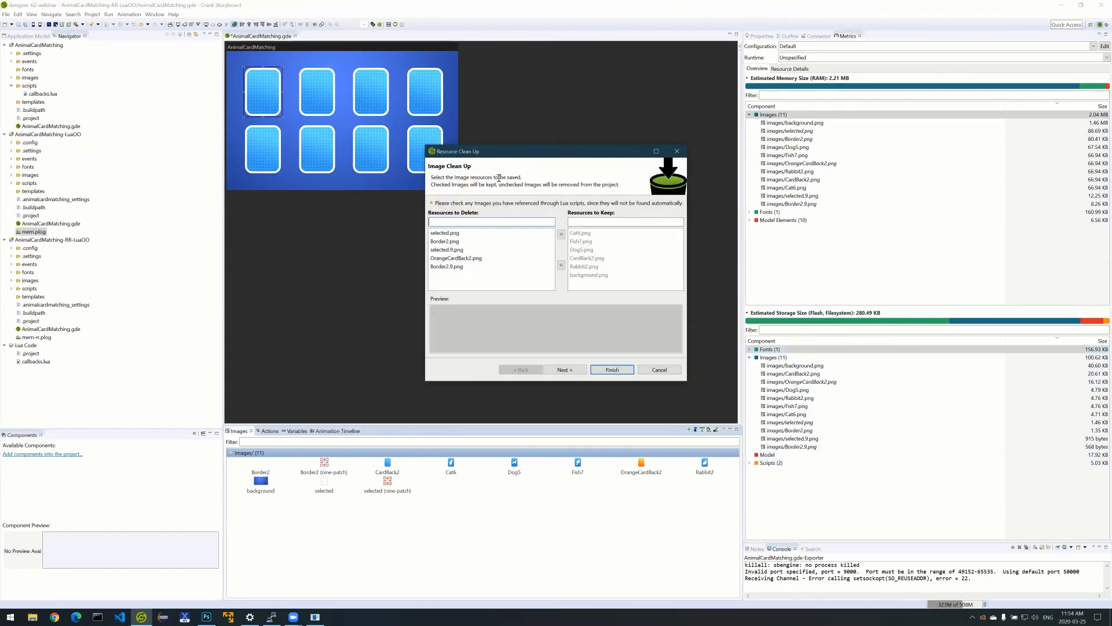
{"action": "left_click_drag", "start_coordinate": [553, 154], "coordinate": [596, 139]}
{"action": "left_click", "coordinate": [510, 238]}
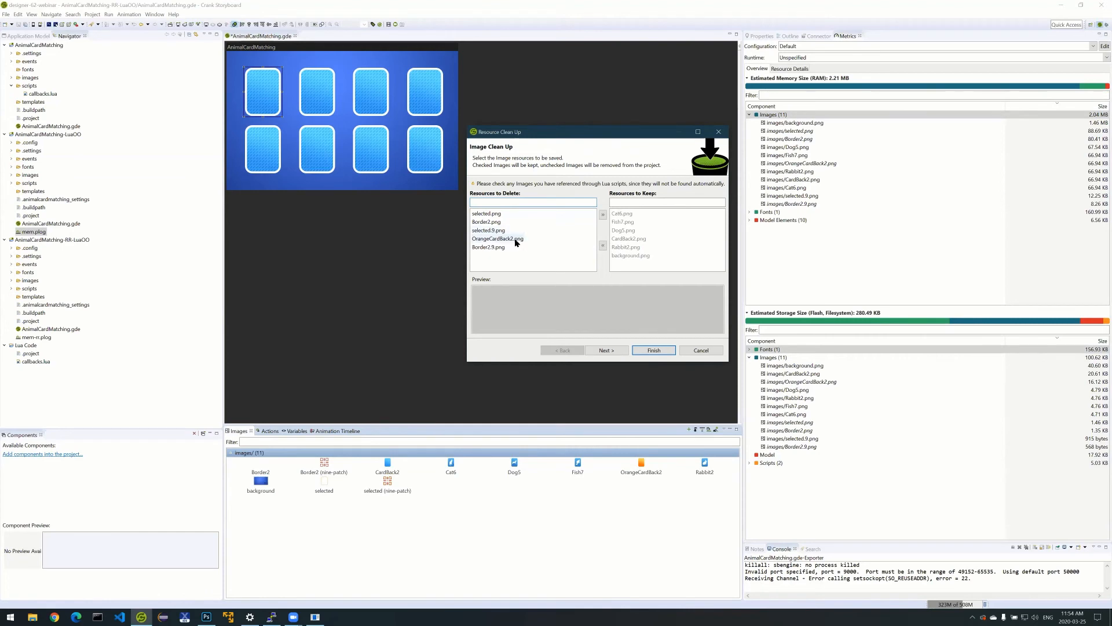
{"action": "left_click", "coordinate": [603, 215]}
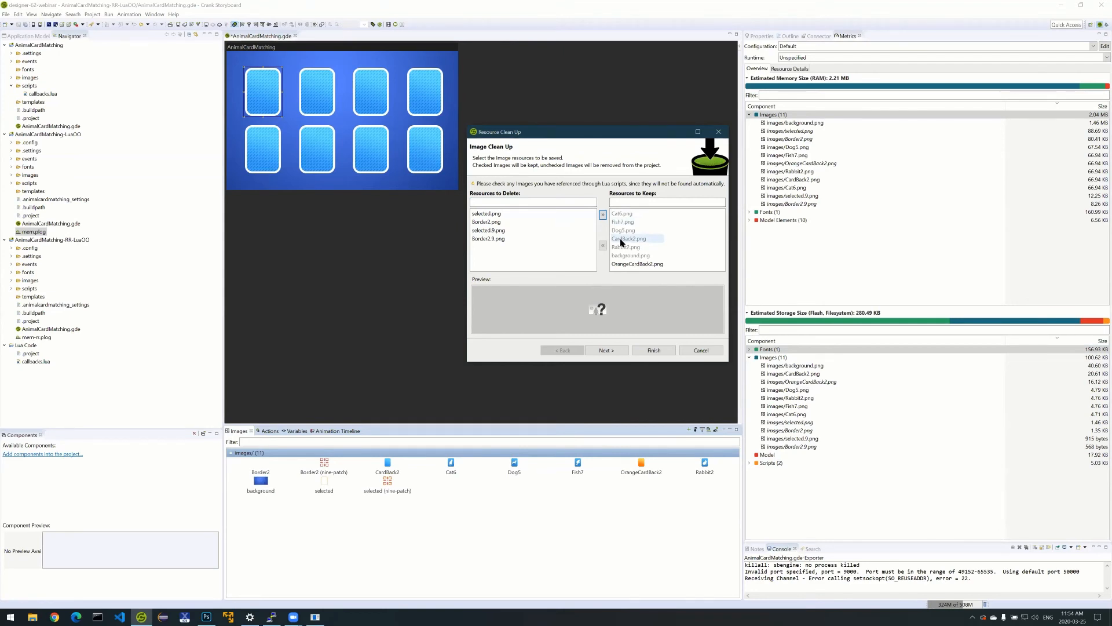
{"action": "left_click", "coordinate": [650, 351]}
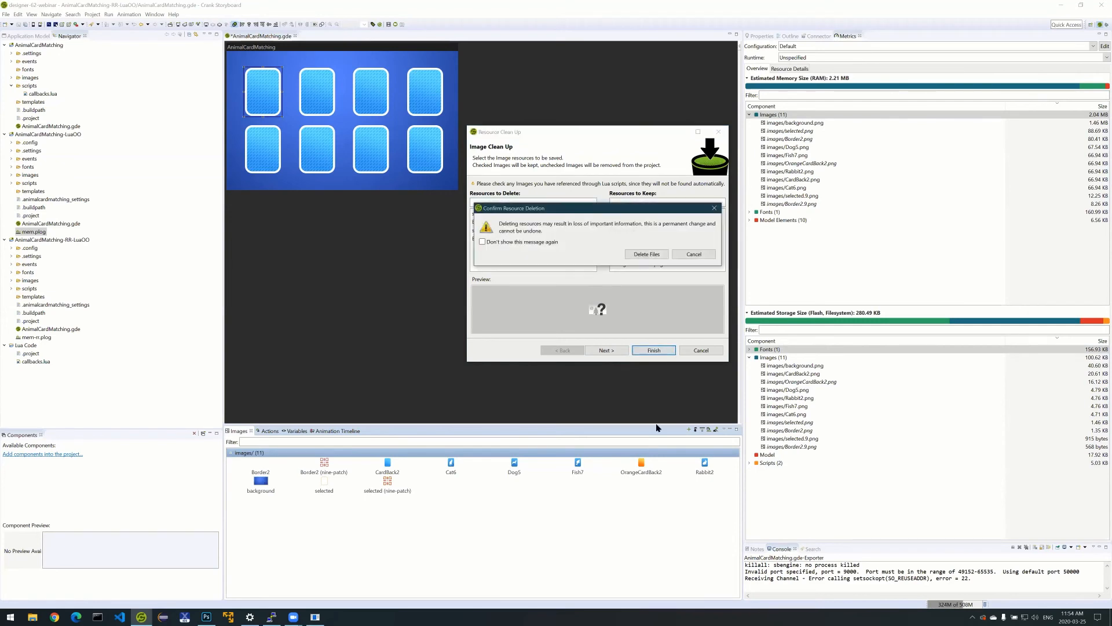
{"action": "left_click", "coordinate": [649, 256]}
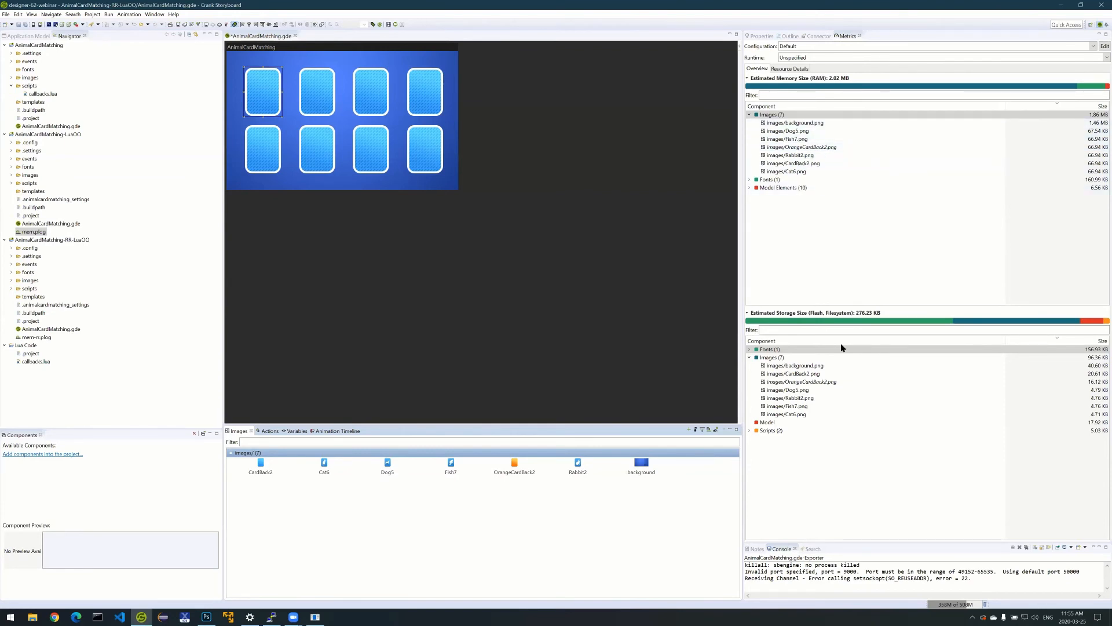
{"action": "left_click", "coordinate": [750, 357]}
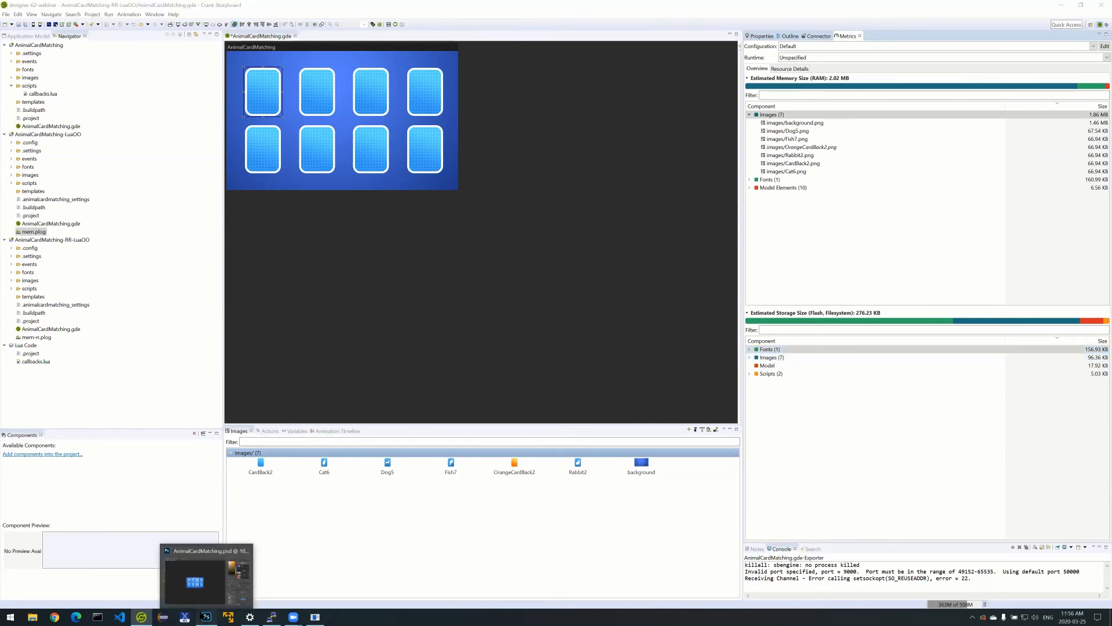
Switch to AnimalCardMatching.psd in Photoshop and review its layer structure, collapsing DogCardB_group, FishCardB_group and CatCardB_group.
{"action": "left_click", "coordinate": [206, 617]}
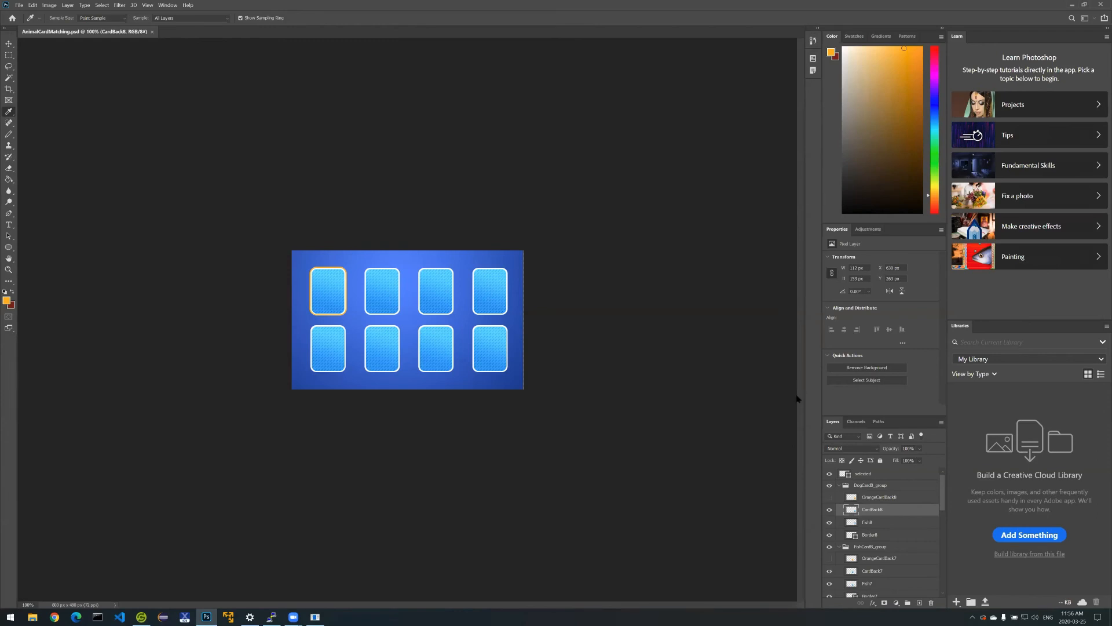
{"action": "left_click_drag", "start_coordinate": [809, 388], "coordinate": [658, 390]}
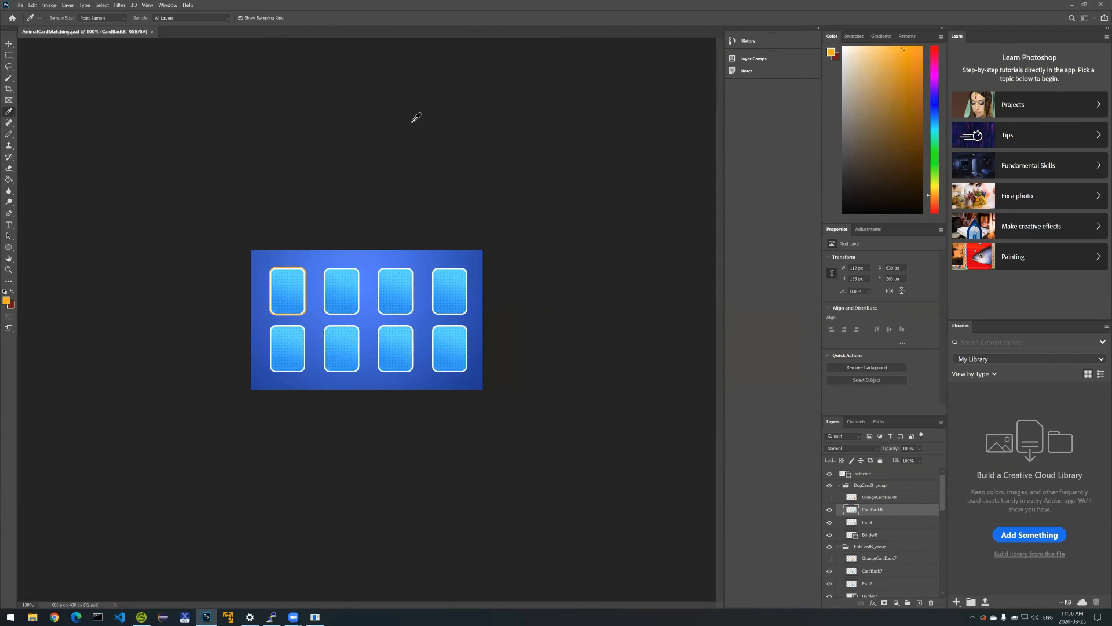
{"action": "left_click", "coordinate": [839, 486]}
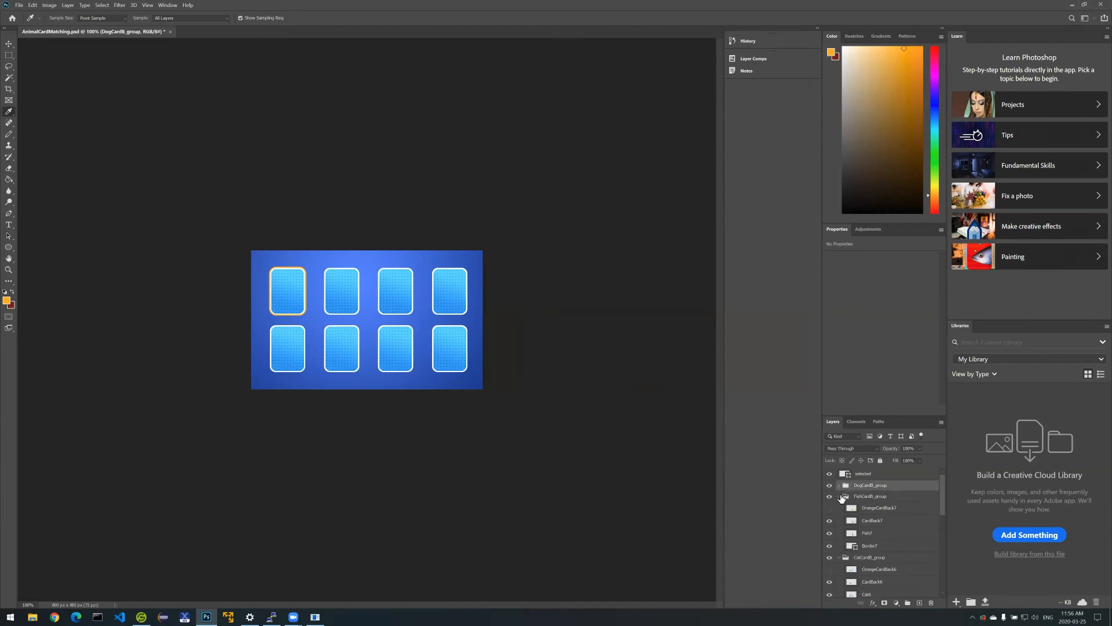
{"action": "left_click", "coordinate": [840, 497]}
{"action": "left_click", "coordinate": [843, 508]}
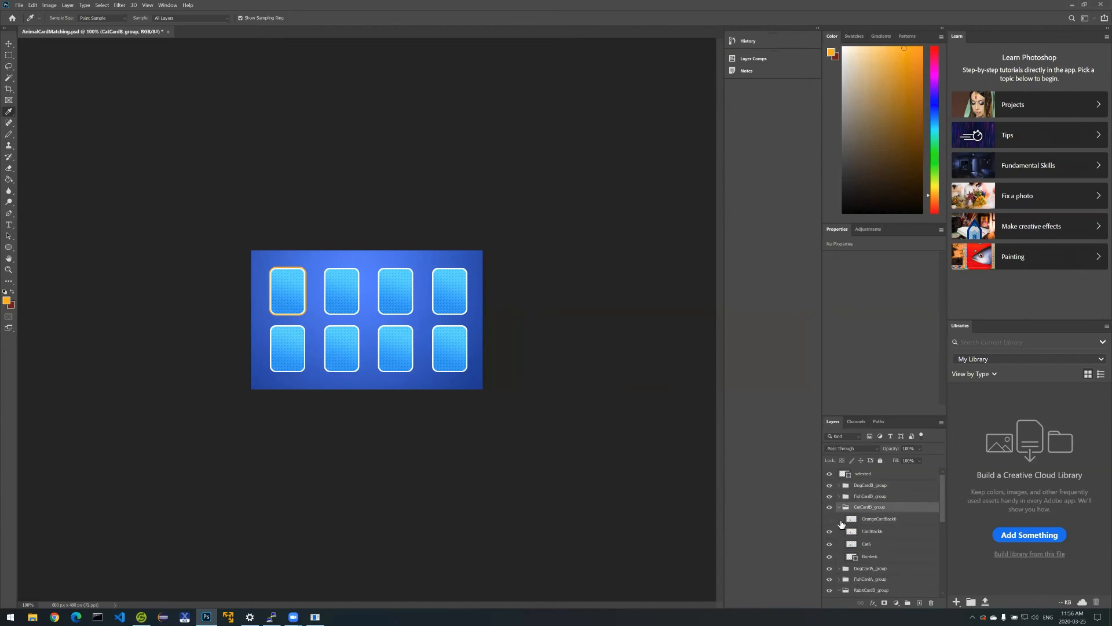
{"action": "left_click", "coordinate": [839, 507]}
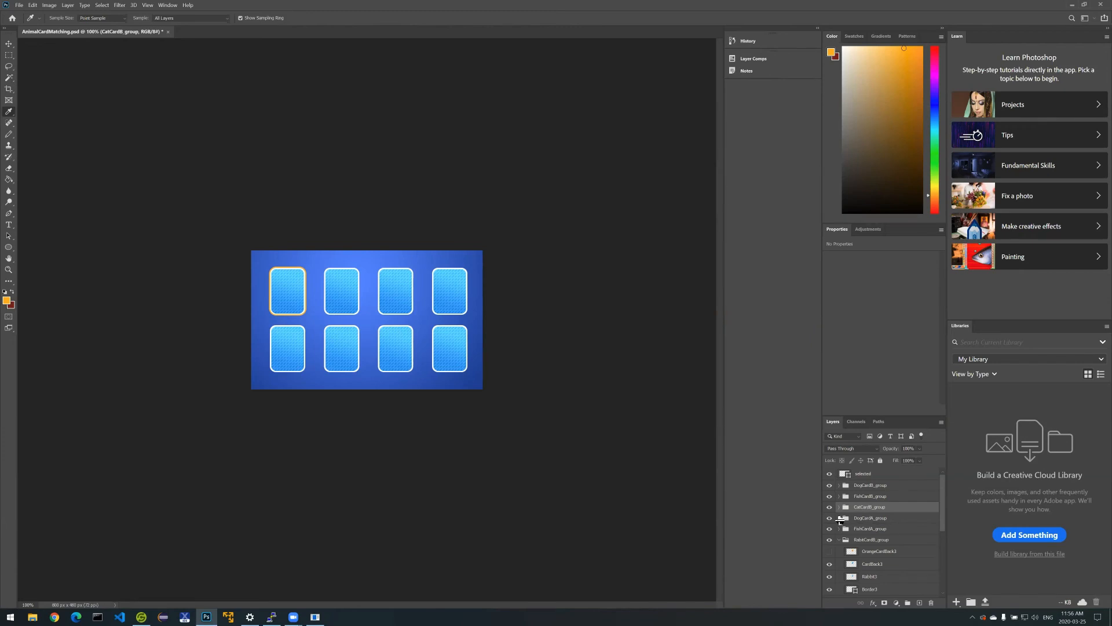
{"action": "left_click", "coordinate": [884, 488]}
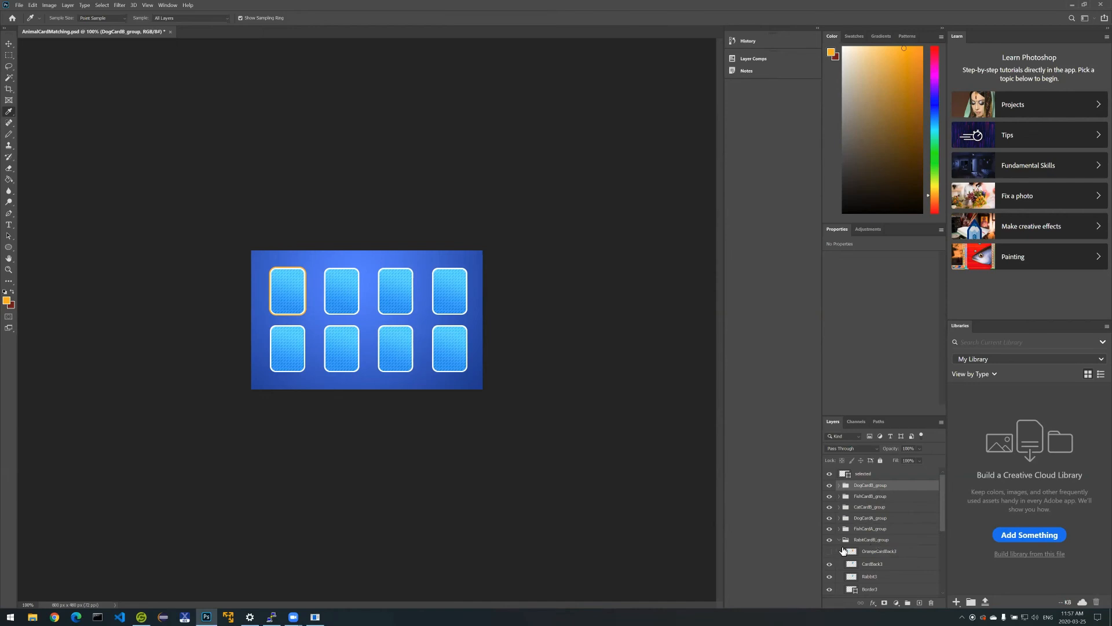
{"action": "scroll", "coordinate": [863, 563], "scroll_direction": "down", "scroll_amount": 1}
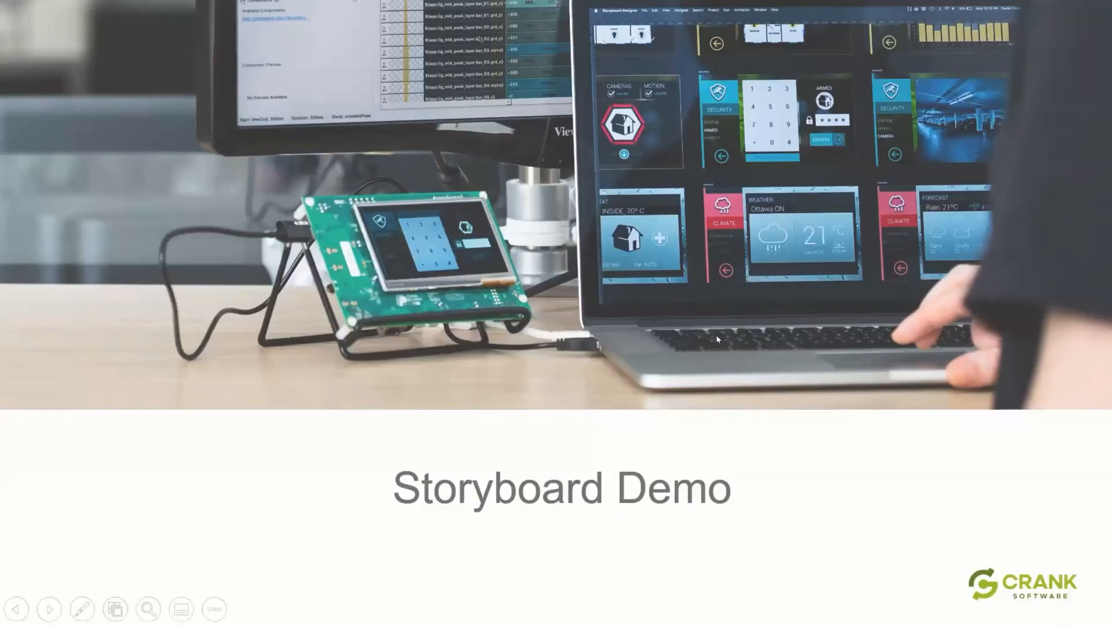
{"action": "left_click", "coordinate": [698, 394]}
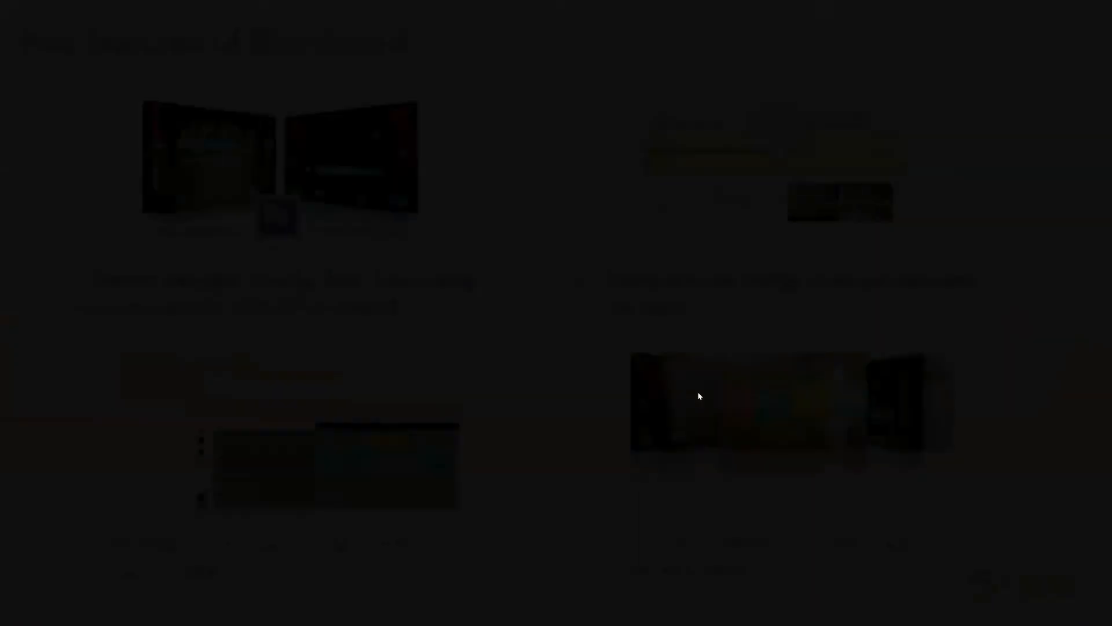